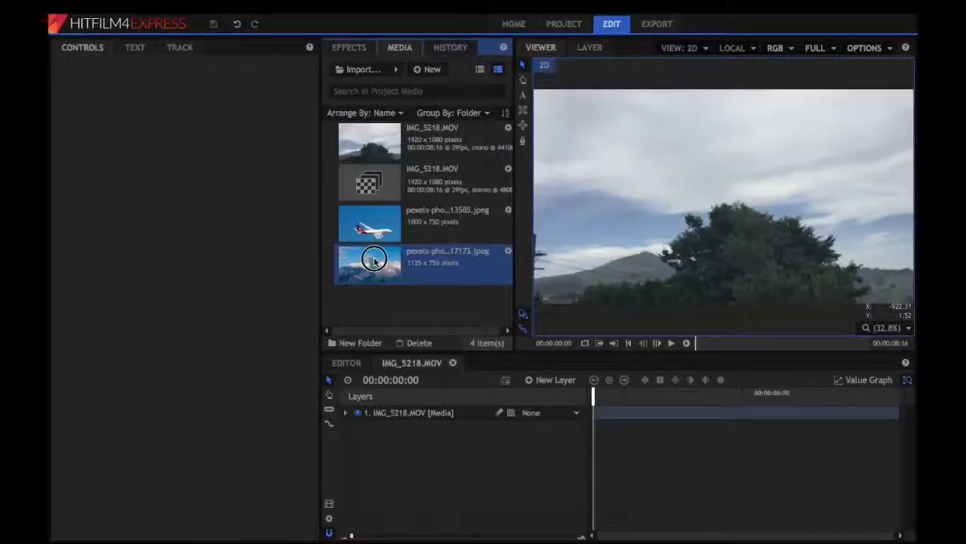
Add pexels-photo-417173.jpeg above the IMG_5218.MOV layer and start a mask from the photo's left edge along the ridge to the small snowy peak
left_click_drag(373, 259, 444, 413)
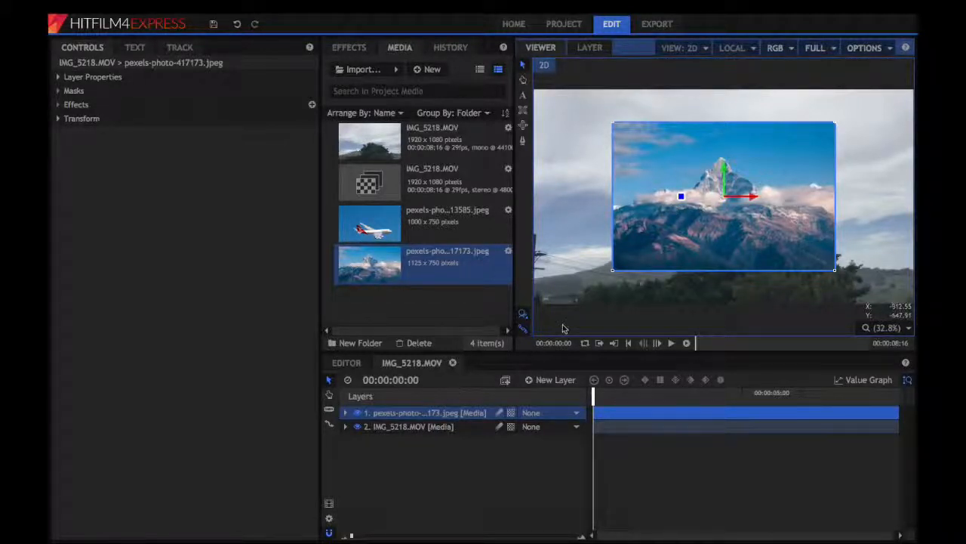
scroll(633, 198, "up", 5)
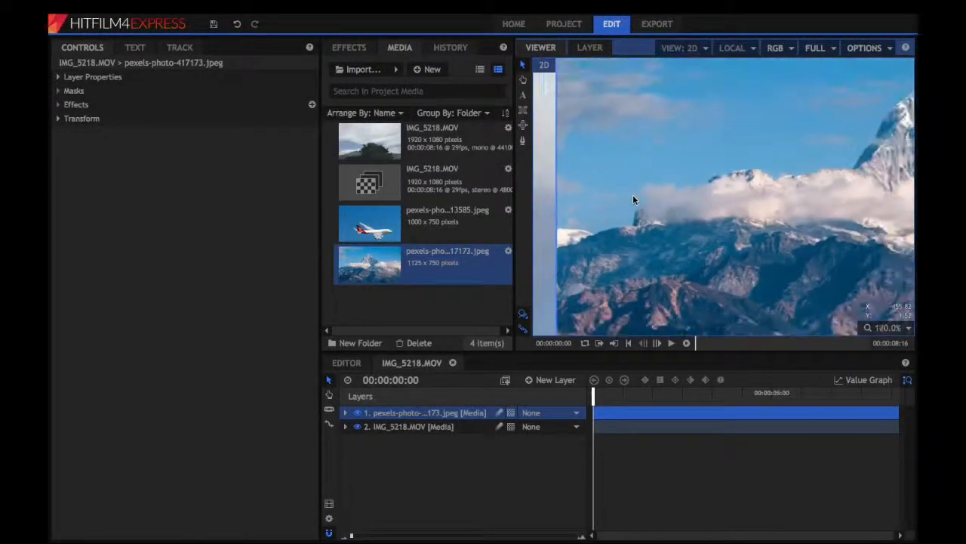
left_click(525, 142)
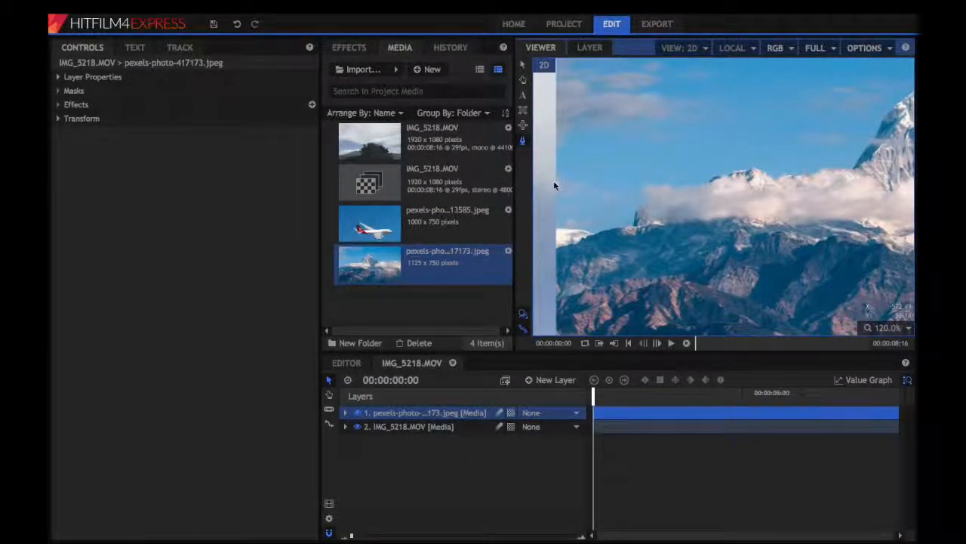
left_click(562, 226)
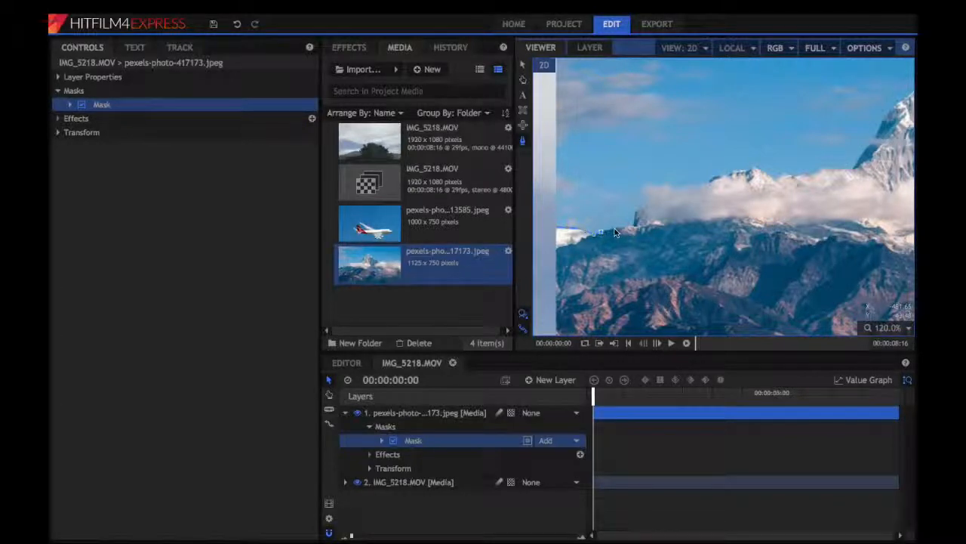
left_click(638, 191)
left_click(652, 183)
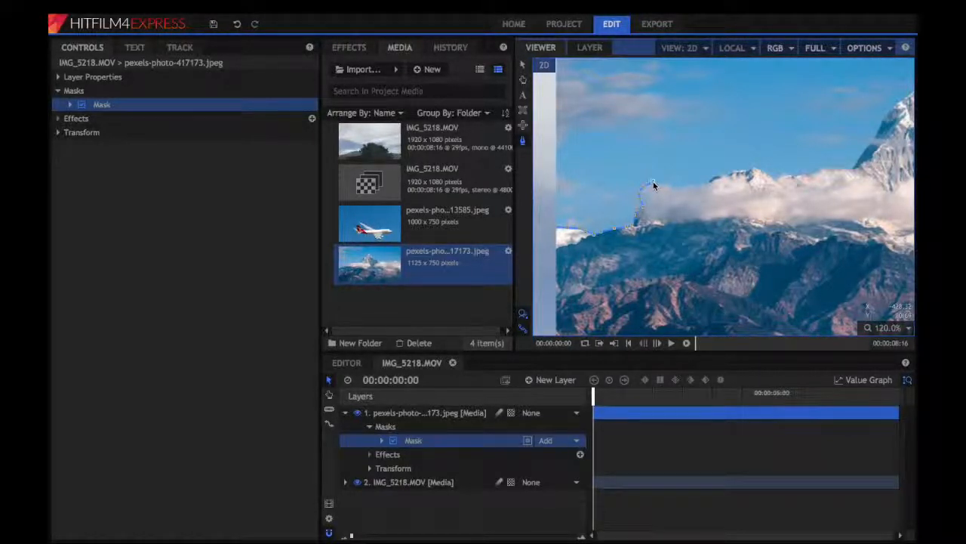
left_click(695, 183)
left_click(717, 178)
left_click(773, 177)
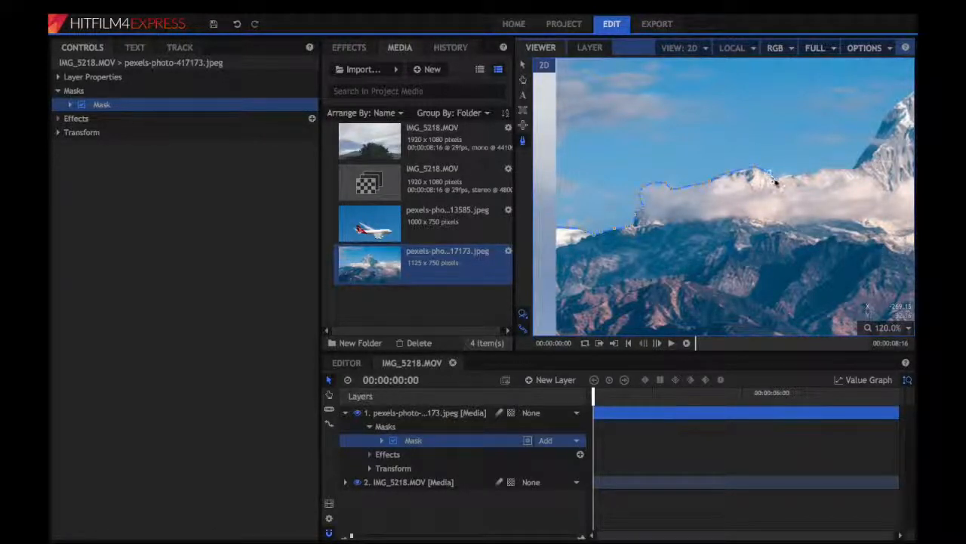
Continue the mask along the cloud tops and up the lower left slope of the main mountain
key("h")
left_click_drag(785, 191, 666, 203)
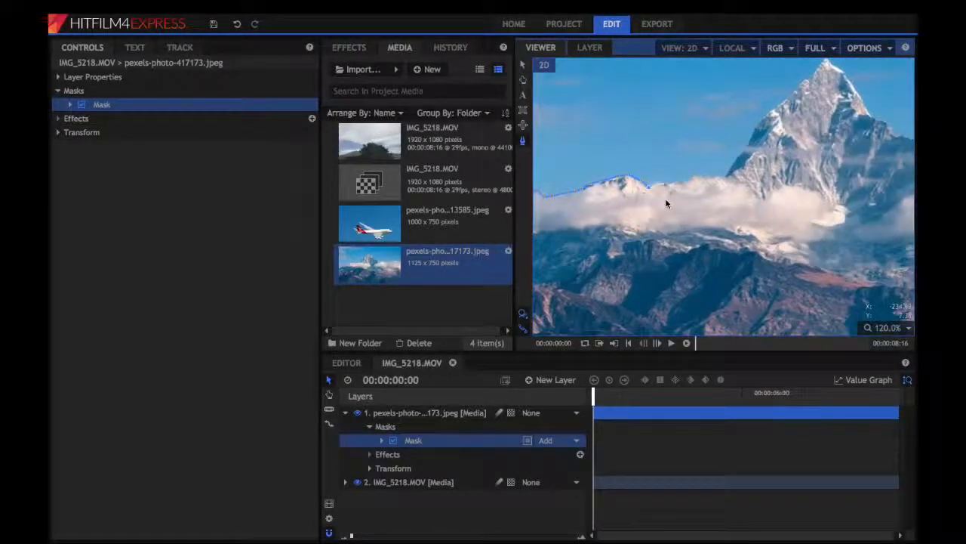
left_click(668, 184)
left_click(681, 178)
left_click(688, 177)
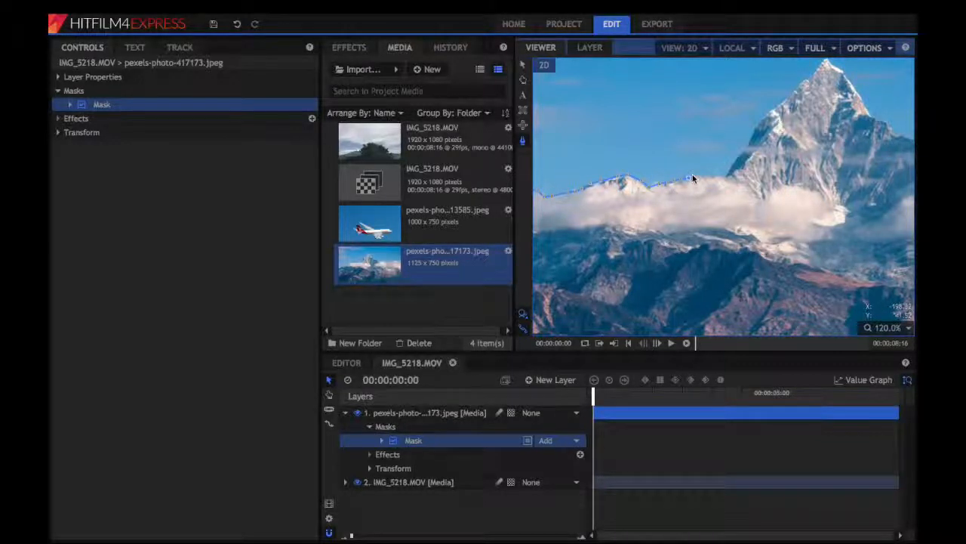
left_click(715, 178)
left_click(714, 177)
left_click(726, 173)
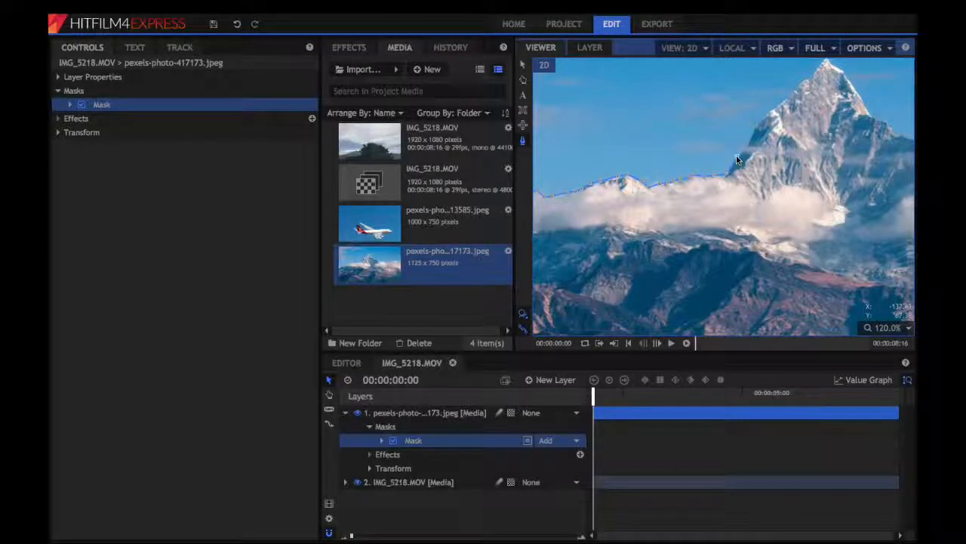
left_click(737, 156)
left_click(754, 127)
Trace the mask over the main summit and down its right slope to the neighbouring cloud top
left_click_drag(794, 158, 670, 264)
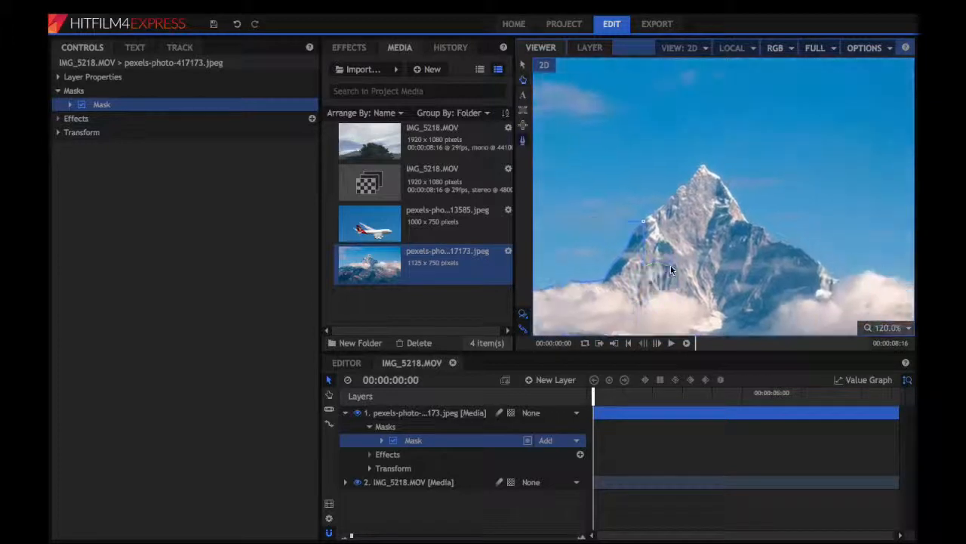
left_click(662, 204)
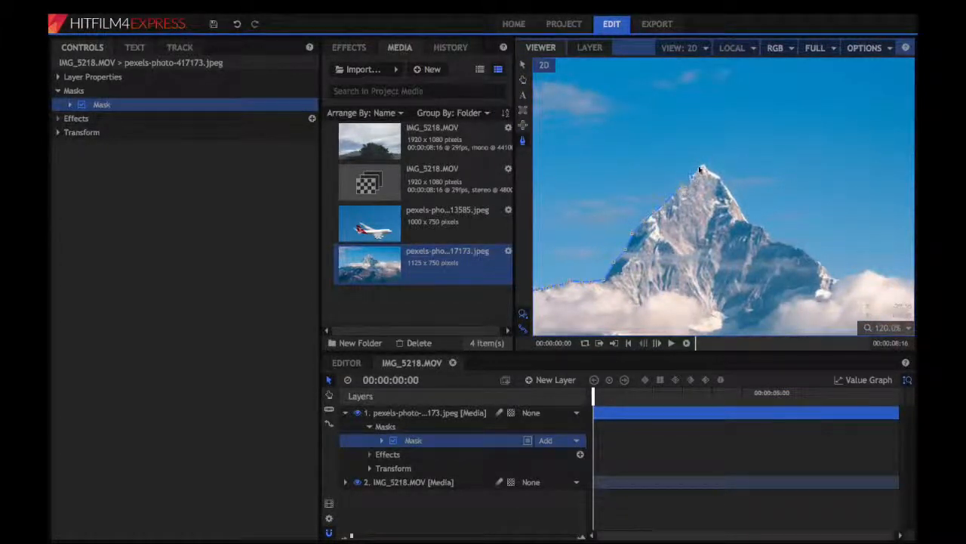
left_click(702, 167)
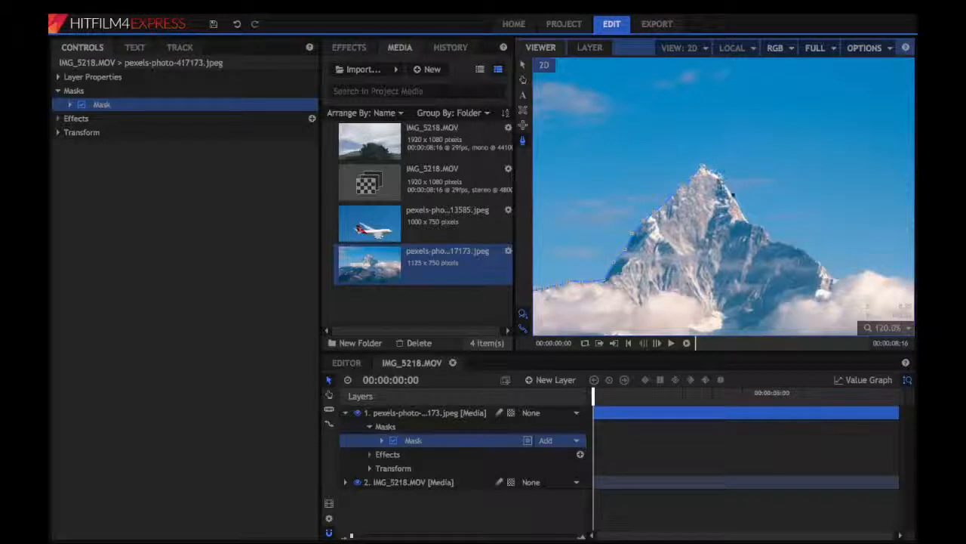
left_click(763, 225)
left_click(774, 238)
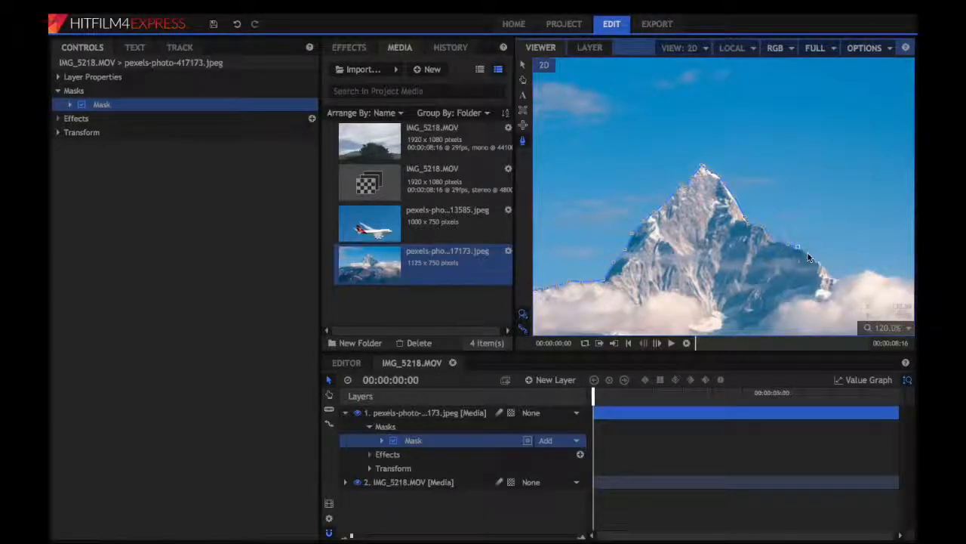
left_click(808, 253)
left_click(856, 277)
left_click(868, 269)
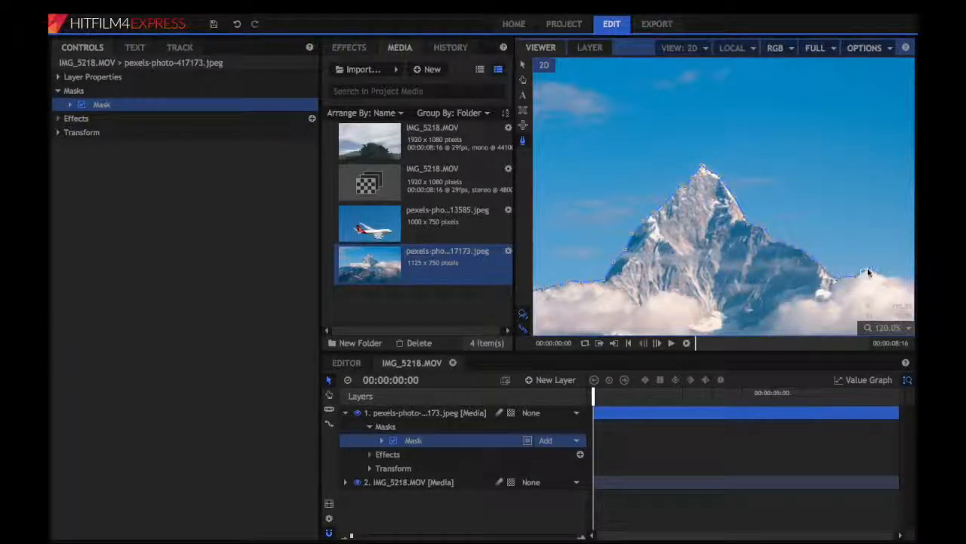
left_click(877, 273)
Extend the mask along the cloud tops and over the distant snowy peak towards the photo's right edge
left_click_drag(896, 276, 692, 226)
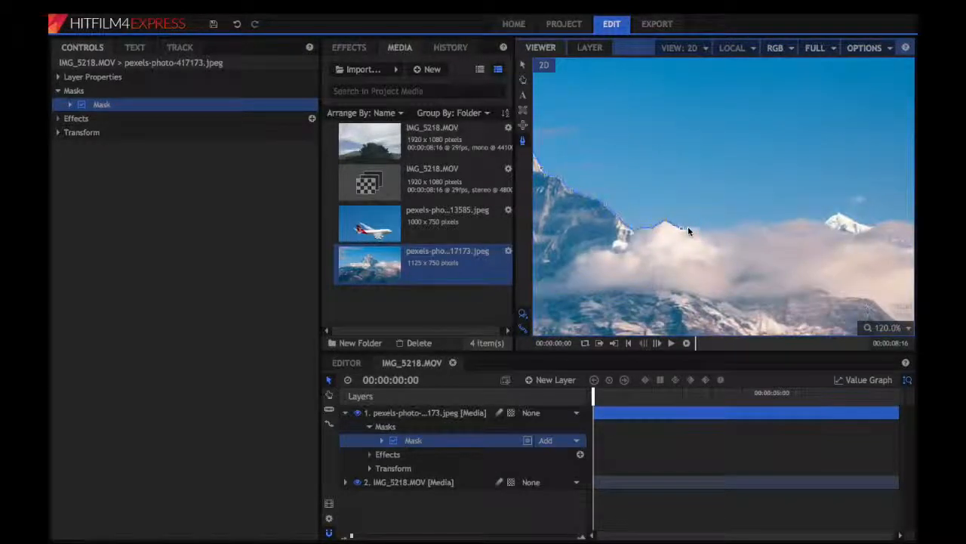
left_click(690, 227)
left_click(707, 230)
left_click(736, 226)
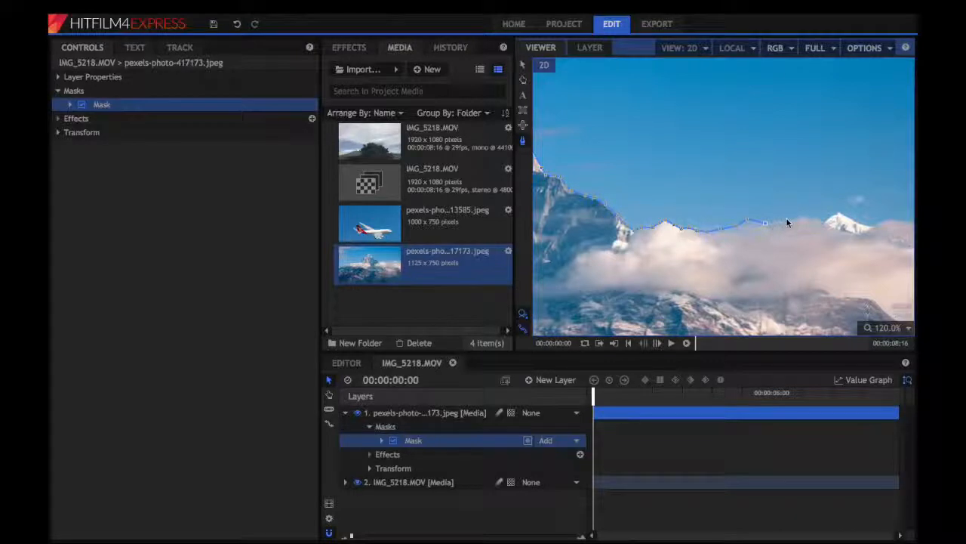
left_click(839, 217)
left_click(868, 226)
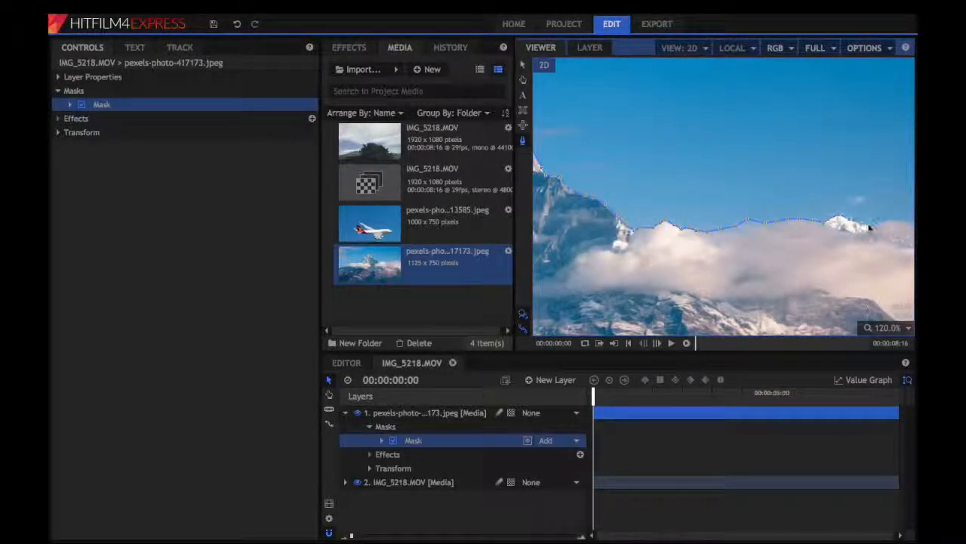
left_click_drag(866, 270, 658, 259)
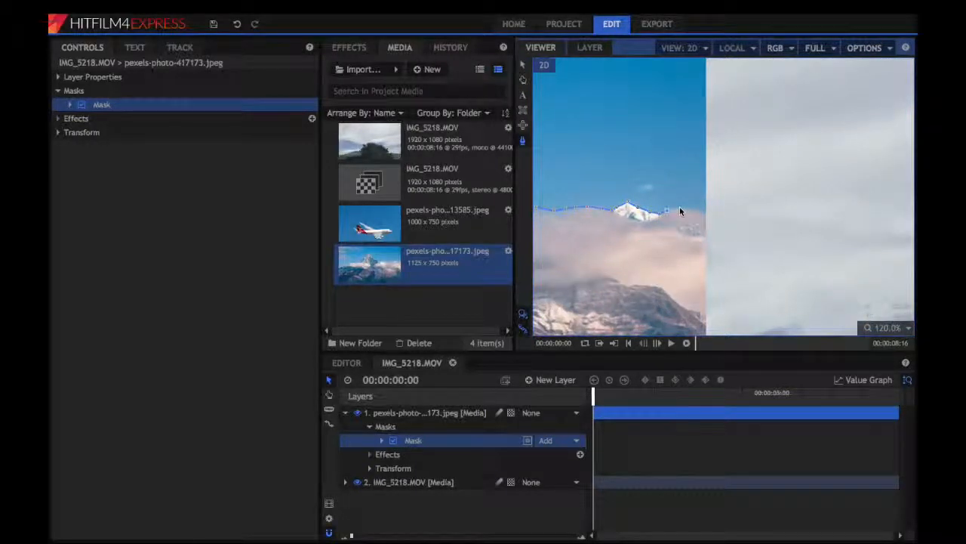
left_click_drag(727, 231, 751, 54)
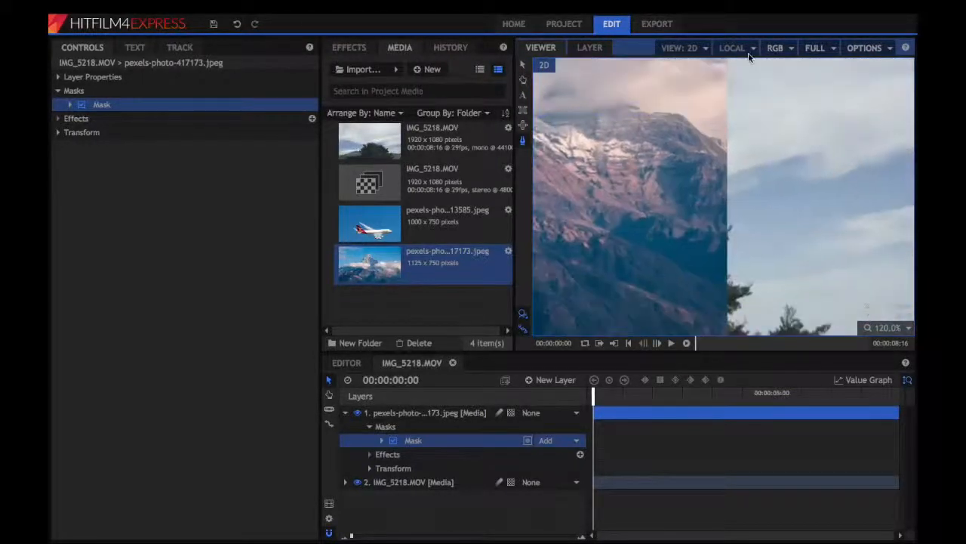
left_click_drag(752, 216, 760, 43)
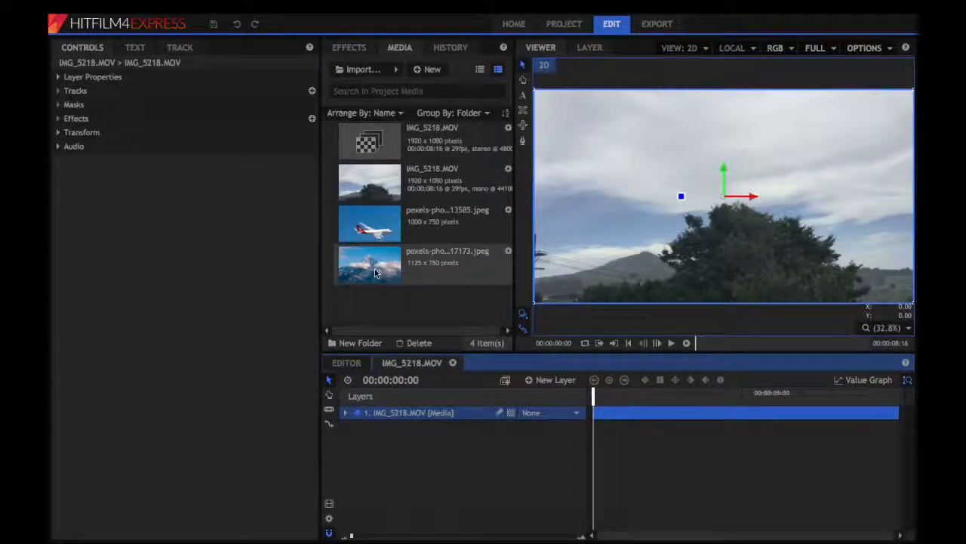
Add pexels-photo-417173.jpeg above the IMG_5218.MOV layer and scale it to 151%
left_click_drag(376, 273, 405, 412)
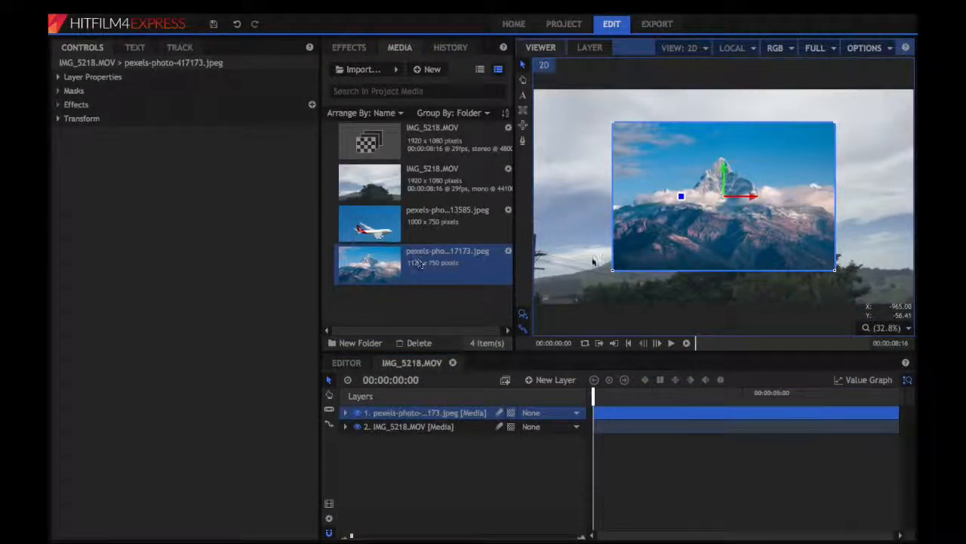
left_click(345, 412)
left_click(369, 454)
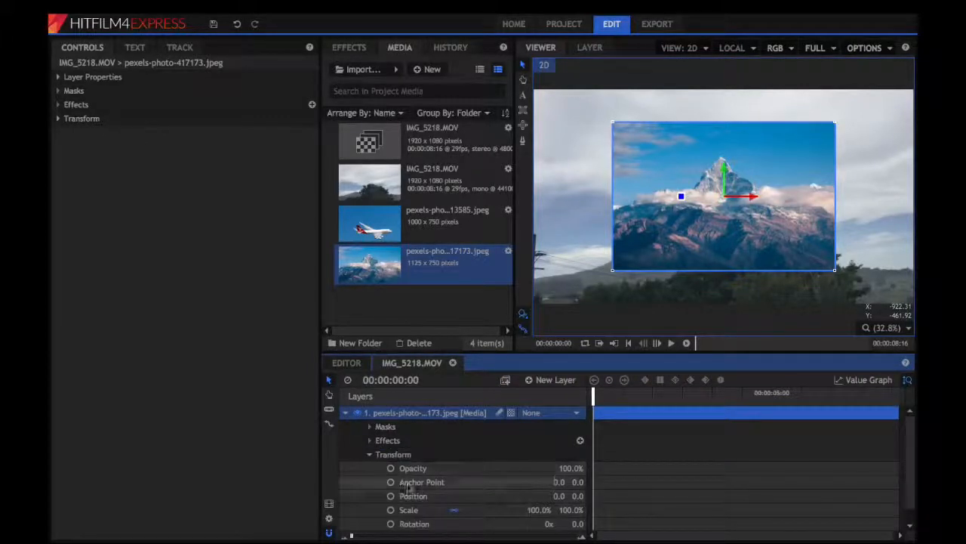
scroll(409, 491, "down", 1)
left_click(410, 491)
left_click_drag(534, 494, 533, 496)
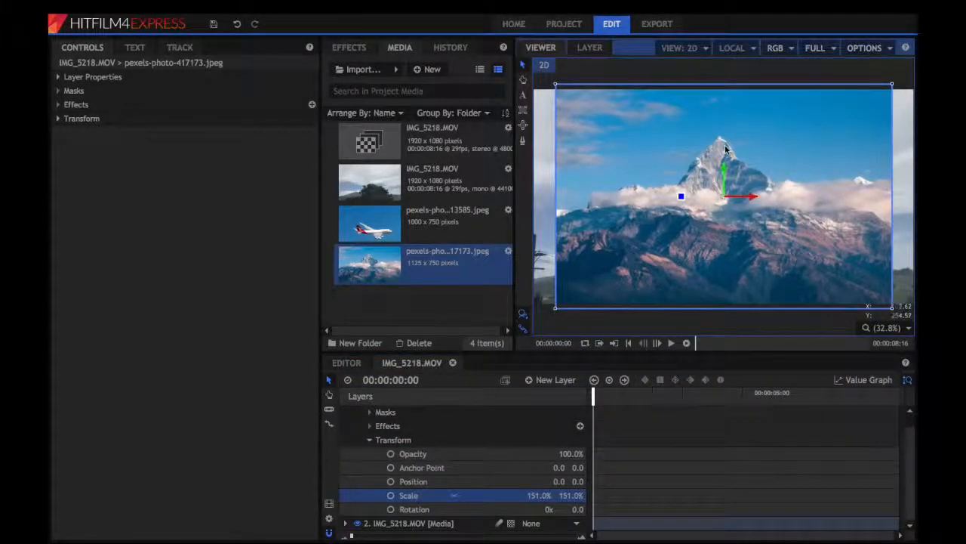
Move the mountain photo to position 353.6, 121.9 and set its scale to 249%
left_click_drag(726, 149, 722, 132)
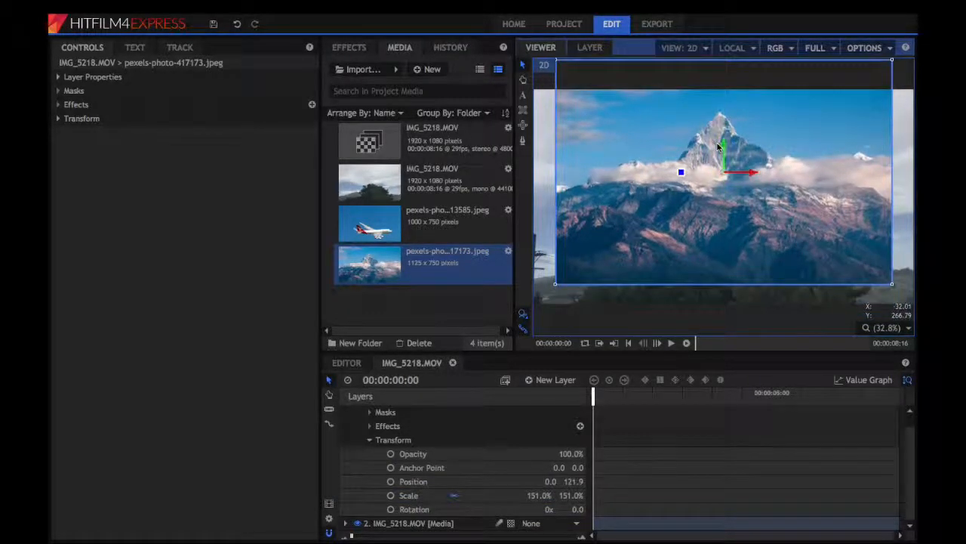
left_click_drag(753, 173, 823, 168)
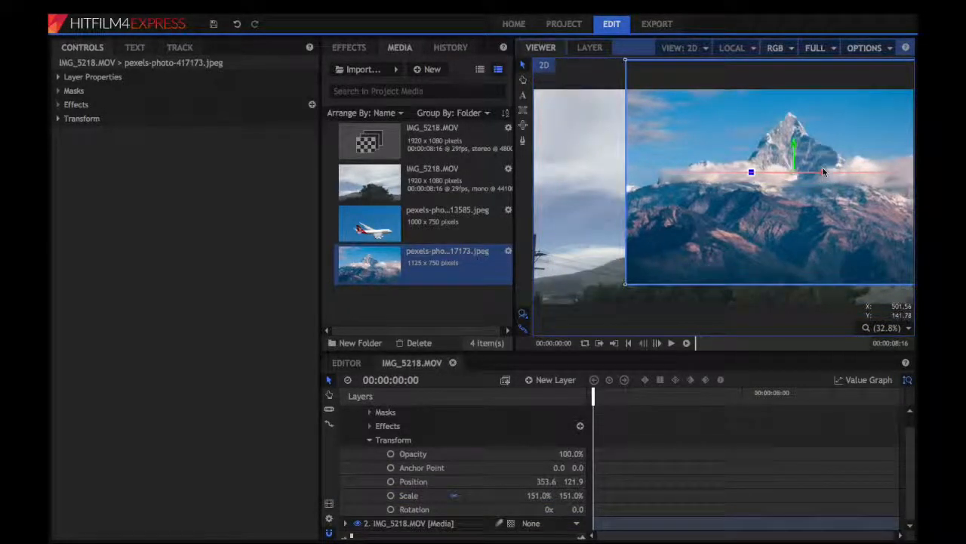
left_click_drag(533, 495, 533, 492)
scroll(423, 442, "up", 1)
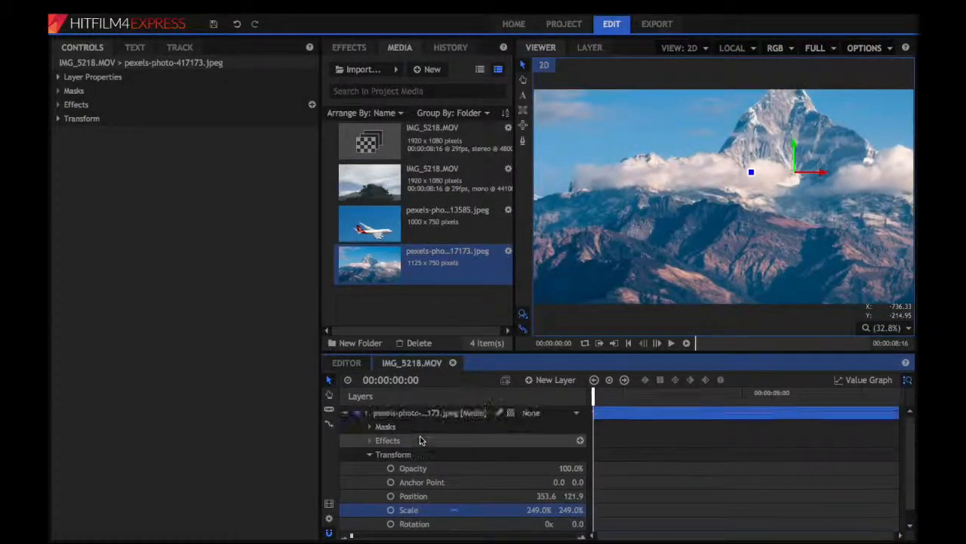
left_click(345, 413)
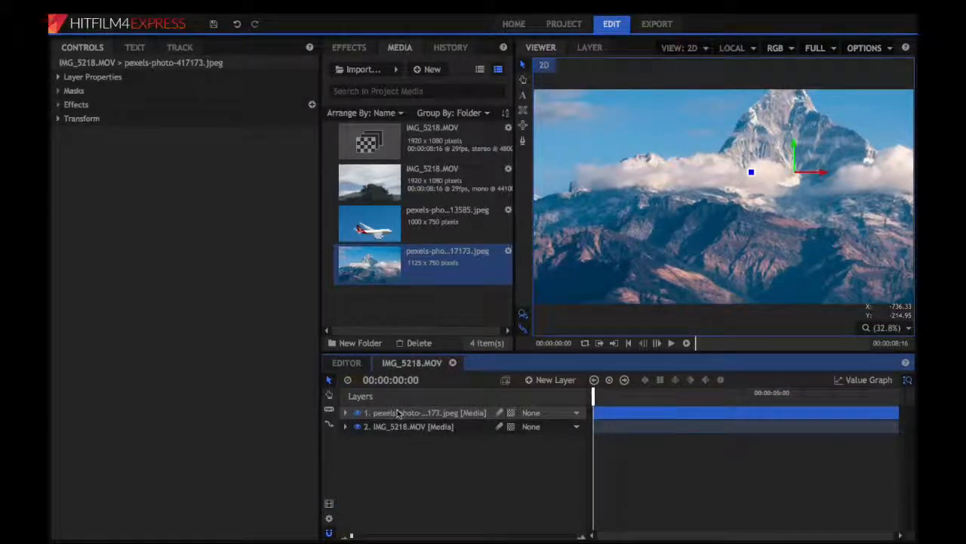
Start a mask on the enlarged mountain photo, tracing from its left edge around the cloud bank to the small snowy peak
scroll(578, 176, "down", 4)
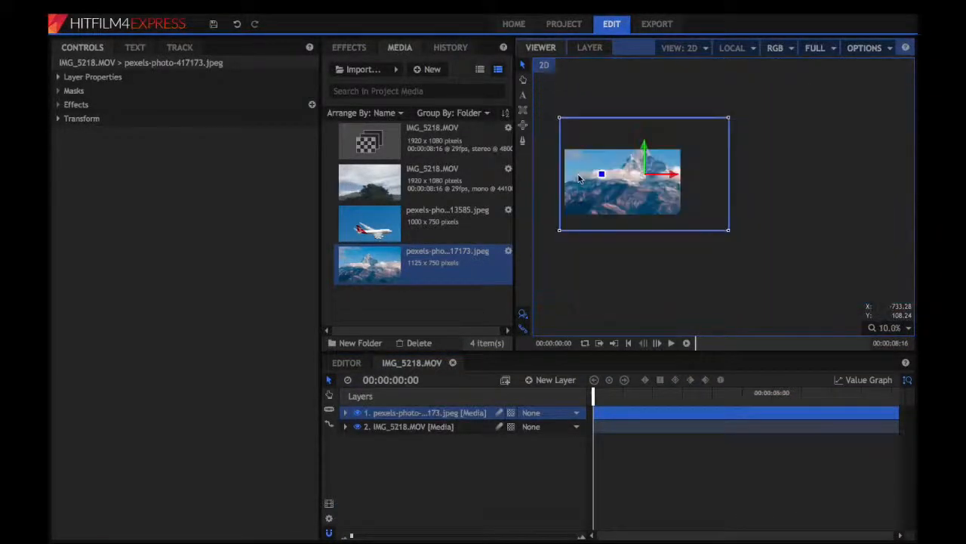
scroll(577, 167, "up", 5)
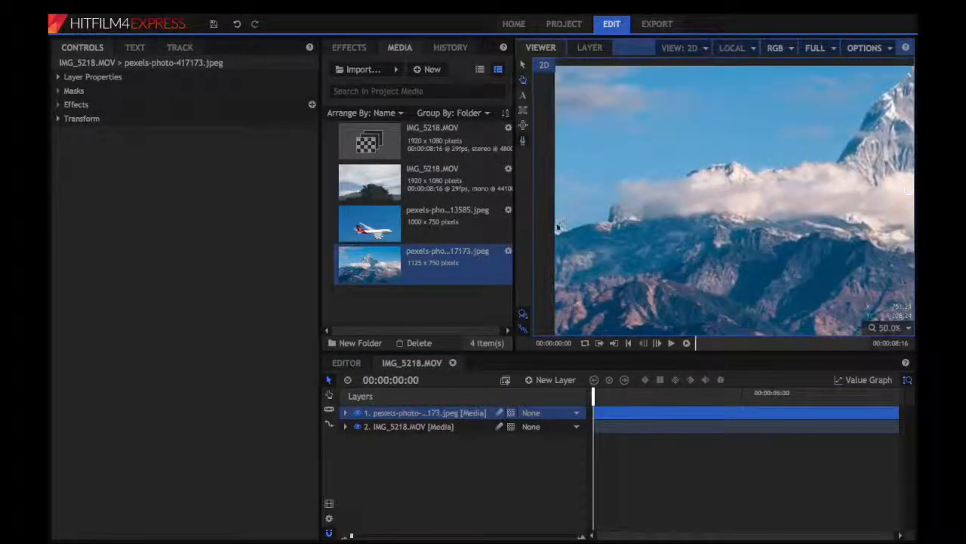
left_click(550, 224)
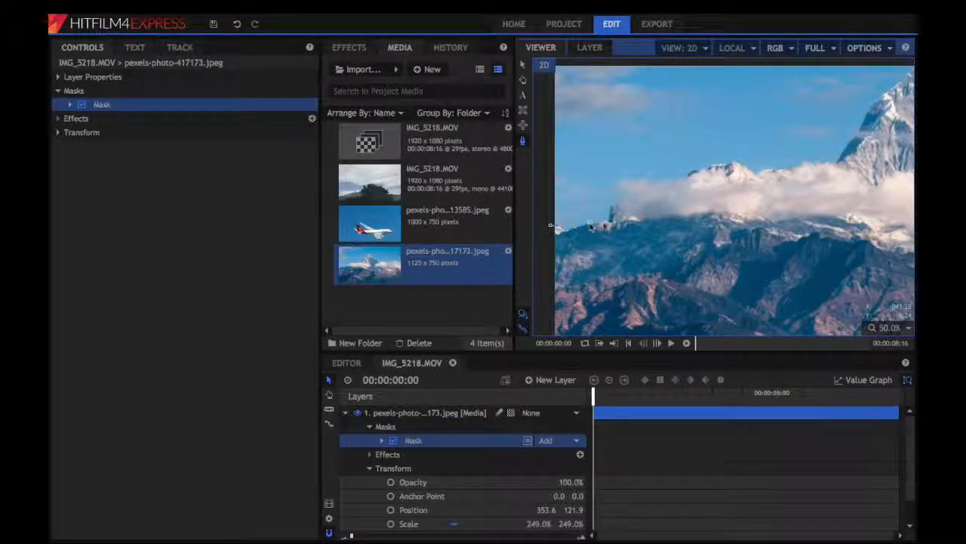
left_click(626, 178)
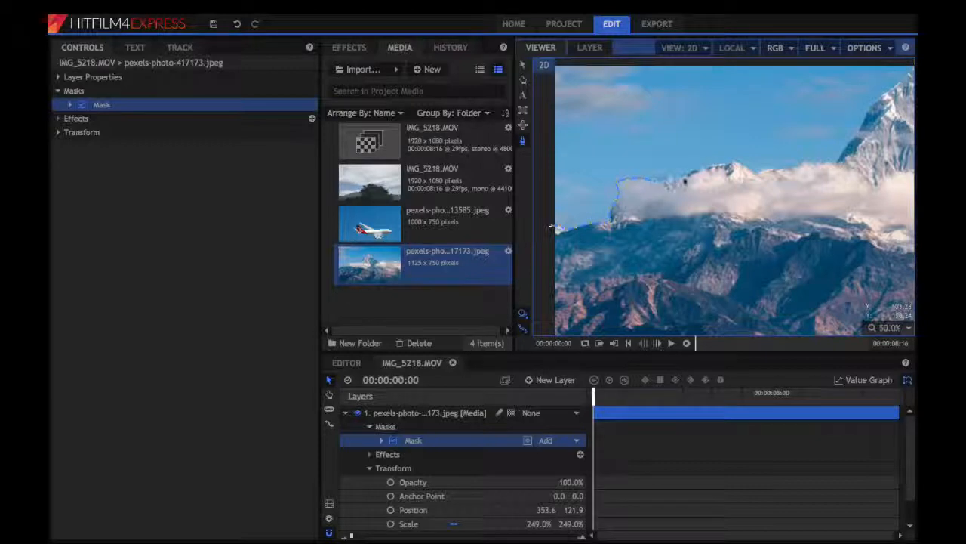
left_click(683, 177)
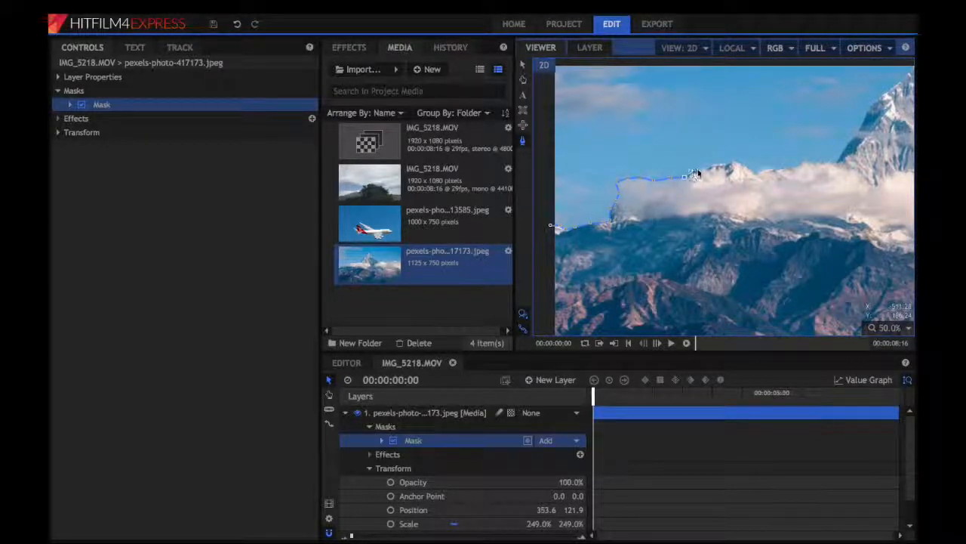
left_click(738, 159)
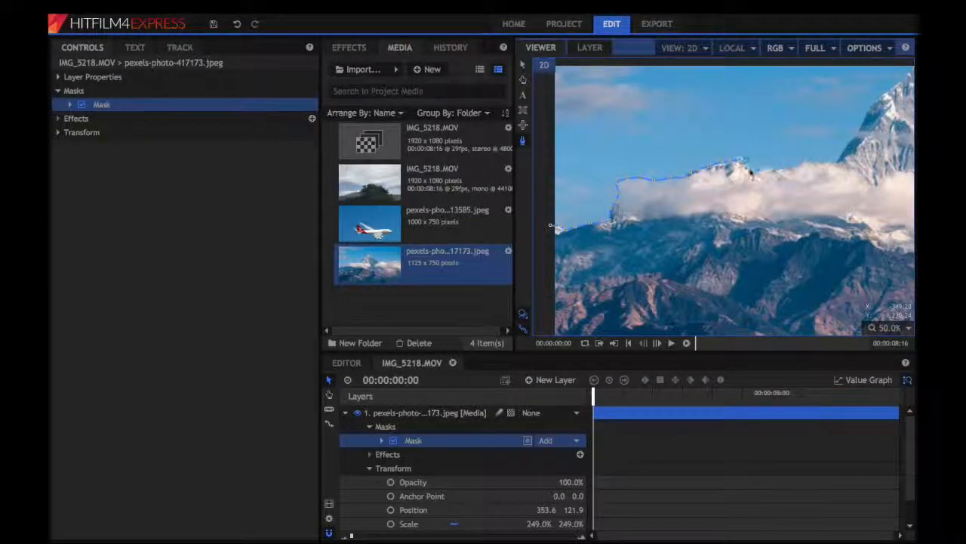
Extend the mask along the cloud tops and up the main peak's left slope to just above the photo's top edge
left_click(752, 174)
left_click(794, 162)
left_click(813, 160)
left_click(839, 160)
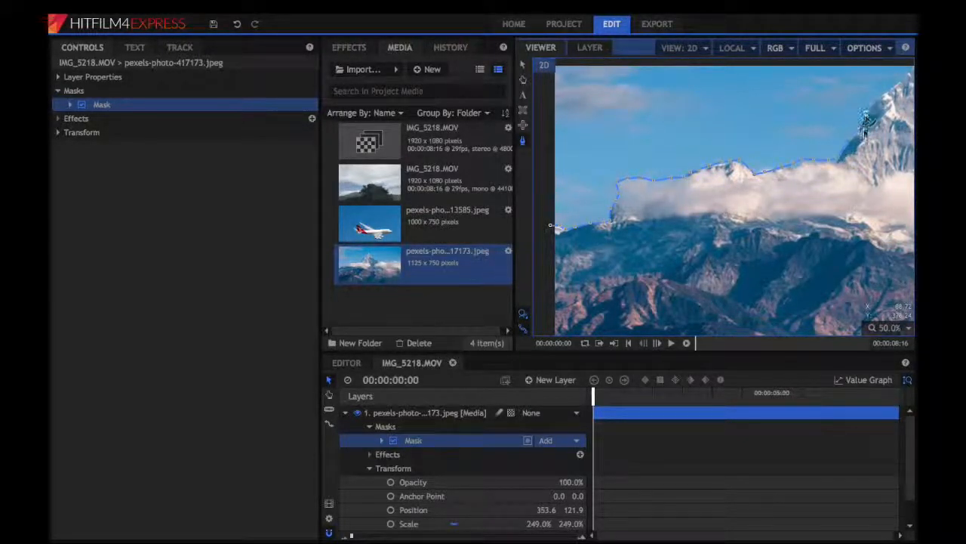
left_click_drag(865, 122, 754, 229)
left_click(767, 205)
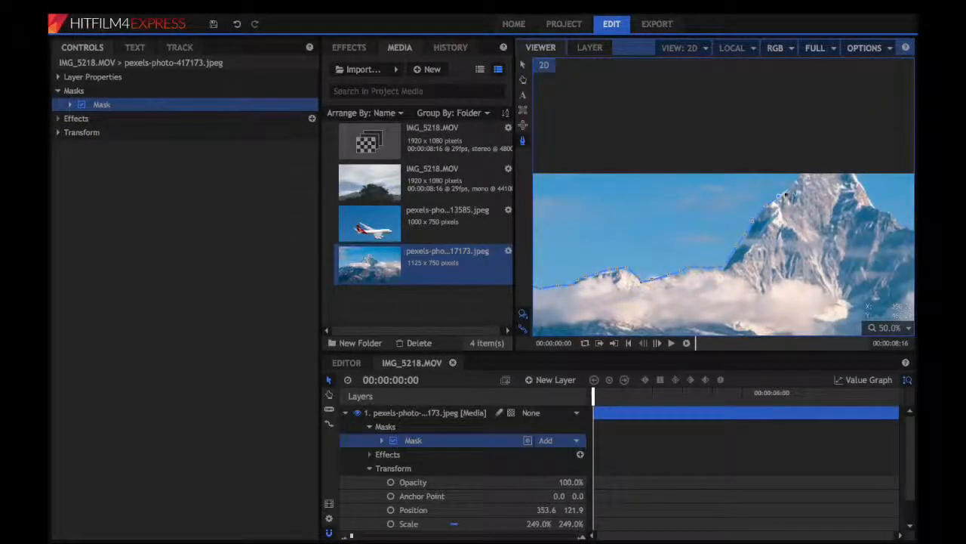
left_click(804, 167)
Carry the mask across the cropped summit and down the right ridge over the clouds to the photo's right edge
left_click_drag(850, 183, 661, 167)
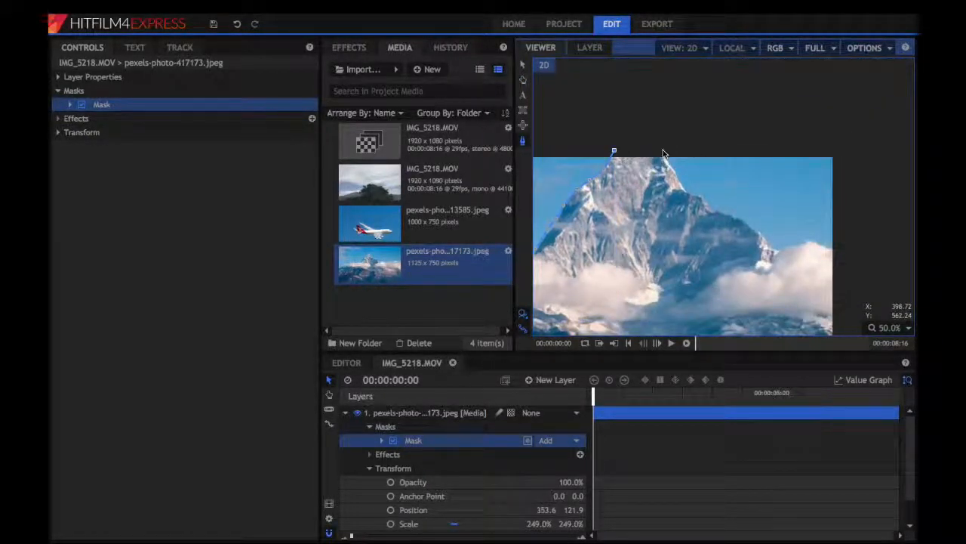
left_click(663, 149)
left_click(674, 174)
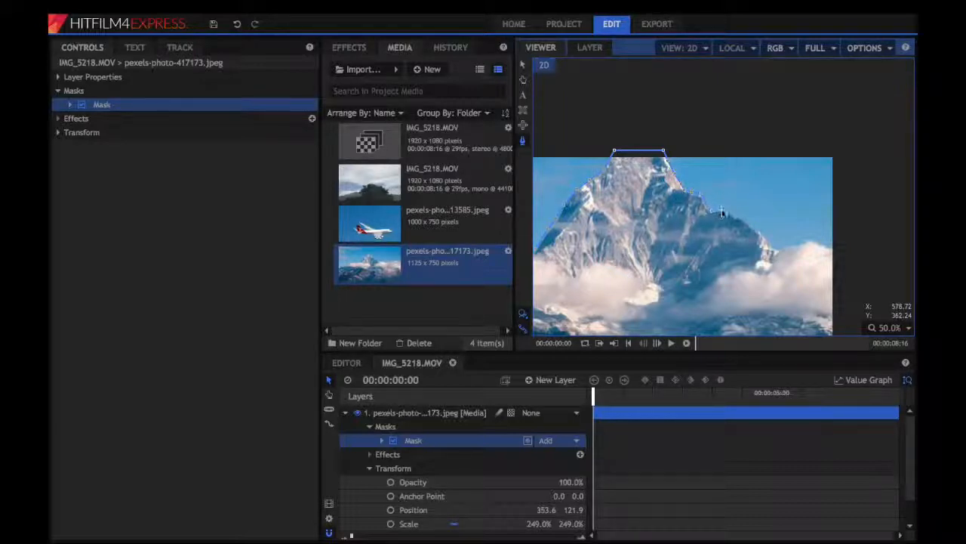
left_click(761, 235)
left_click(830, 247)
Close the mask just outside the photo's right, bottom and left edges, back at its starting point
scroll(841, 283, "down", 4)
scroll(841, 284, "up", 3)
left_click_drag(841, 284, 865, 148)
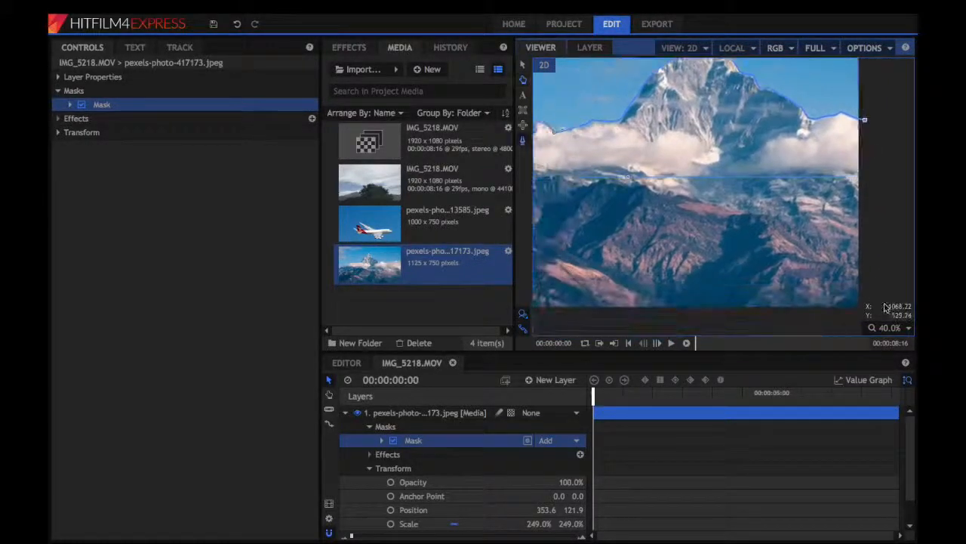
left_click(873, 303)
left_click(850, 315)
left_click(787, 319)
left_click_drag(619, 313, 879, 216)
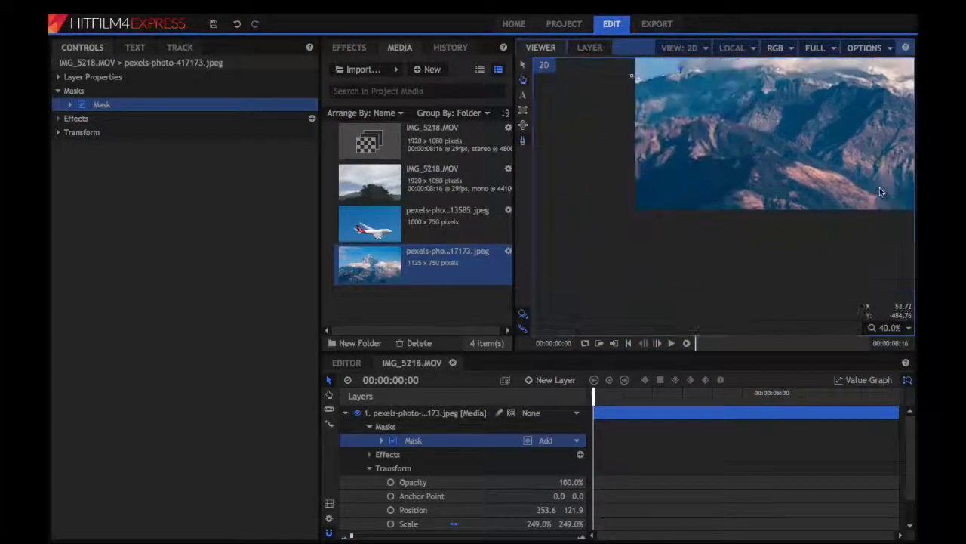
left_click(619, 224)
left_click_drag(638, 136, 638, 351)
left_click_drag(666, 237, 638, 92)
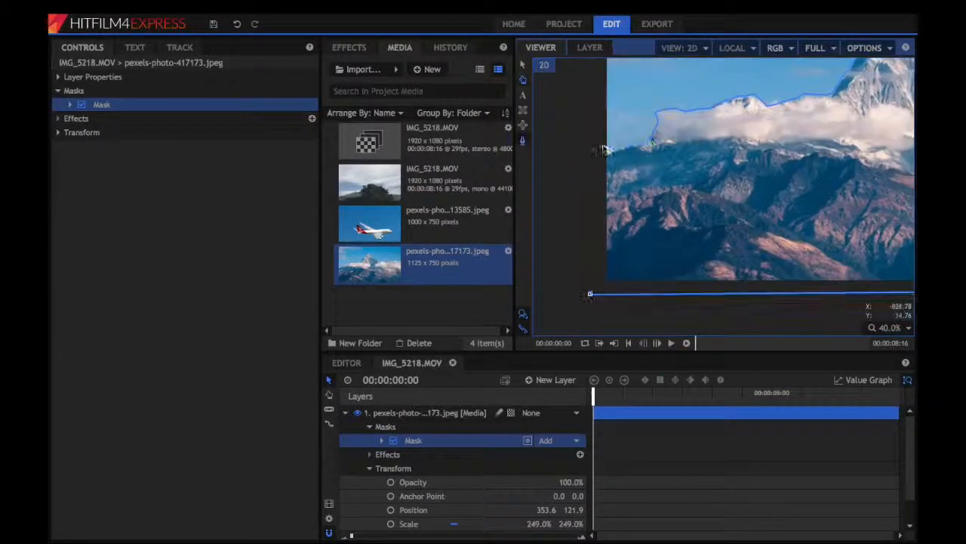
left_click(604, 148)
scroll(641, 154, "down", 2)
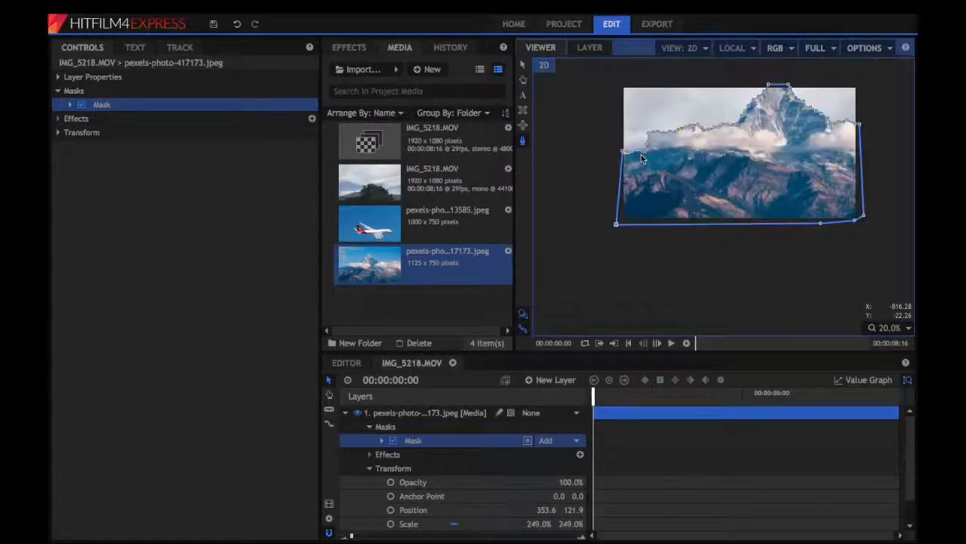
left_click(894, 336)
left_click(866, 455)
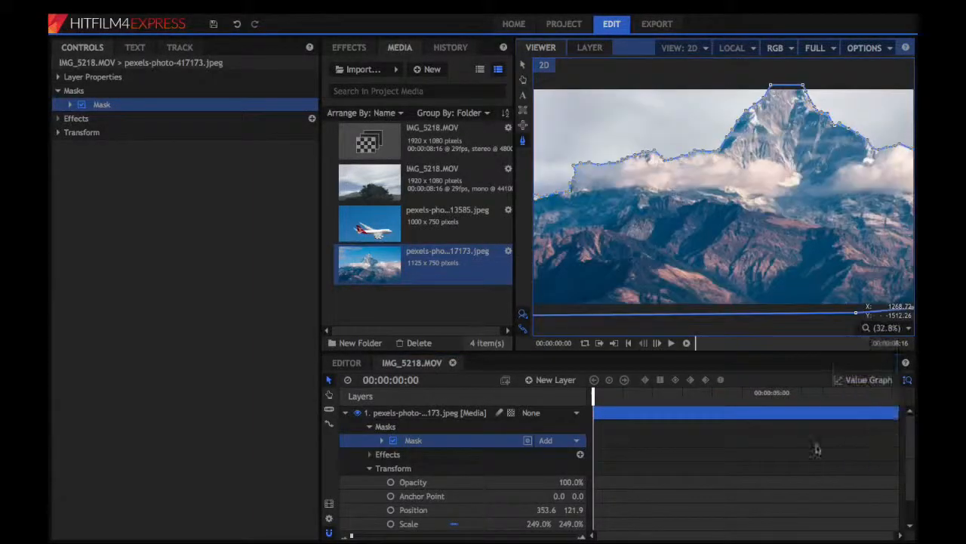
Set the Feather Strength of the mountain photo's mask to 5 pixels
left_click(396, 413)
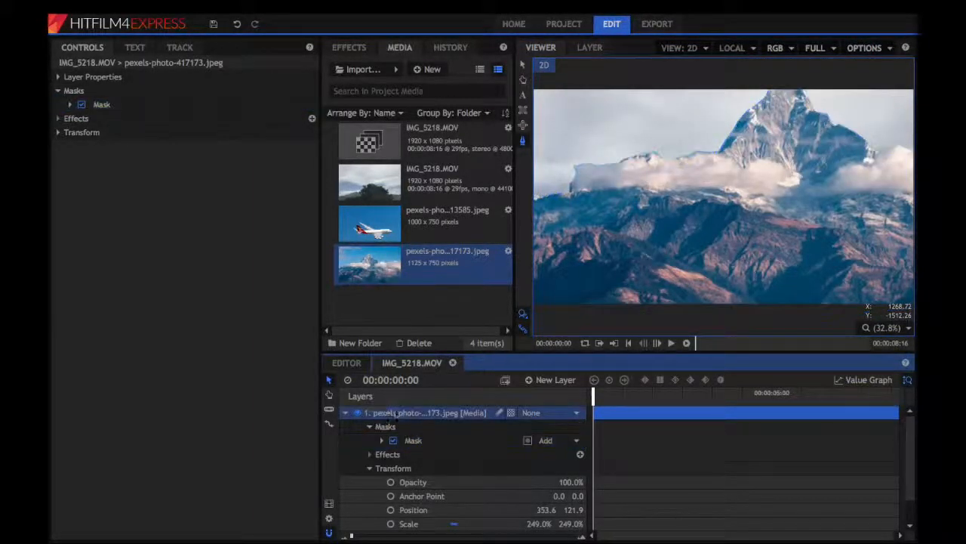
left_click(345, 412)
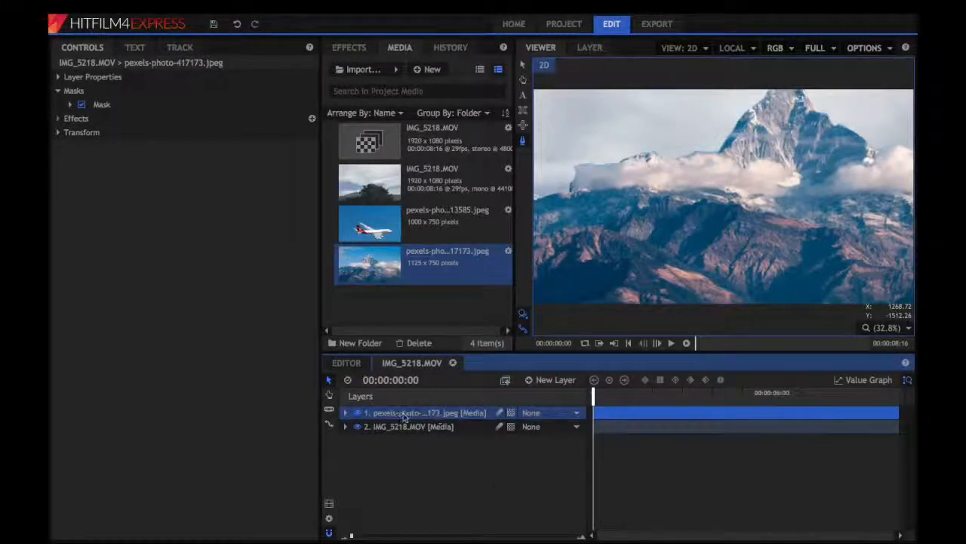
left_click(346, 413)
left_click(382, 441)
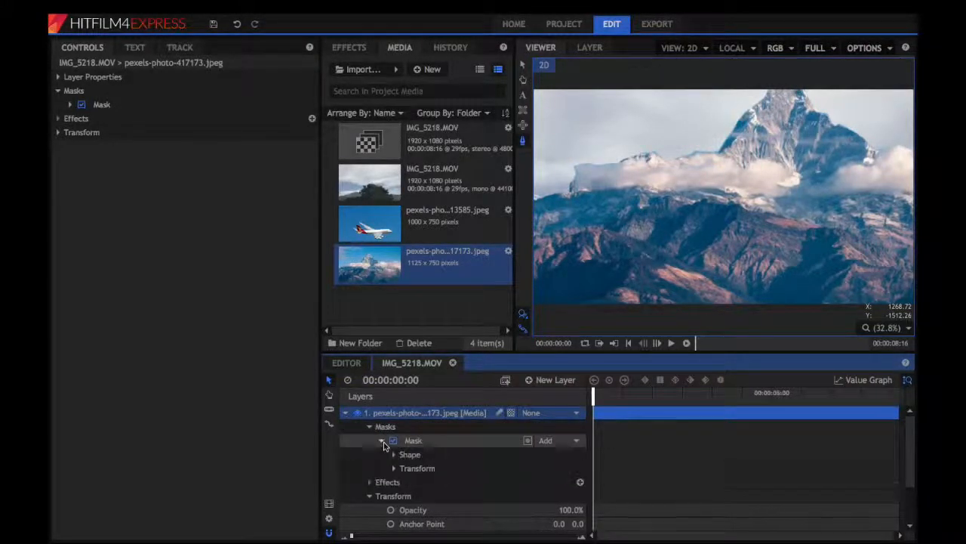
left_click(393, 453)
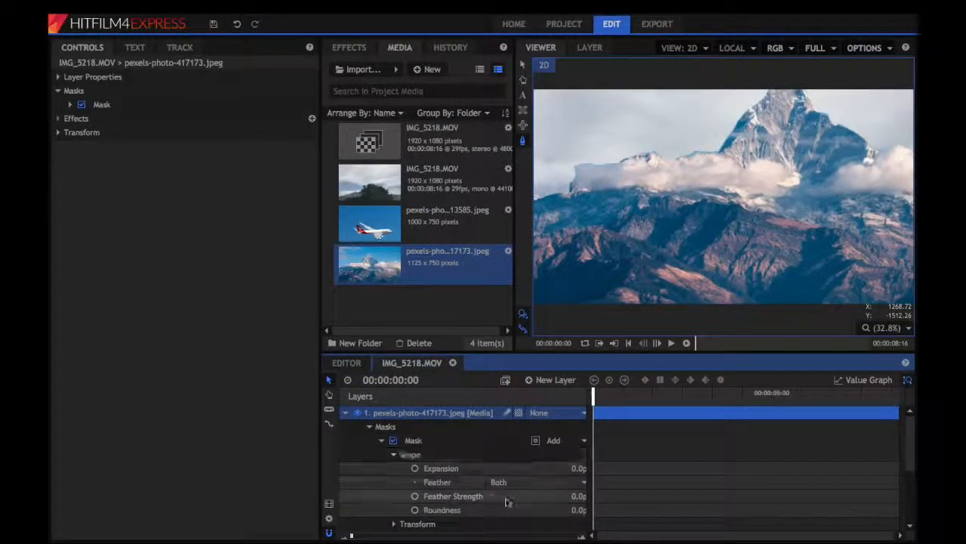
left_click(578, 498)
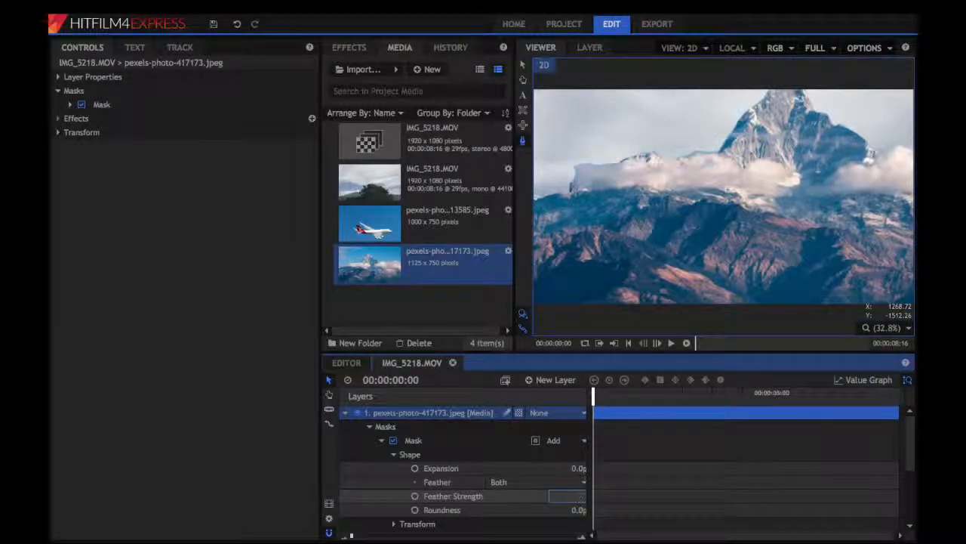
type("5")
key("Return")
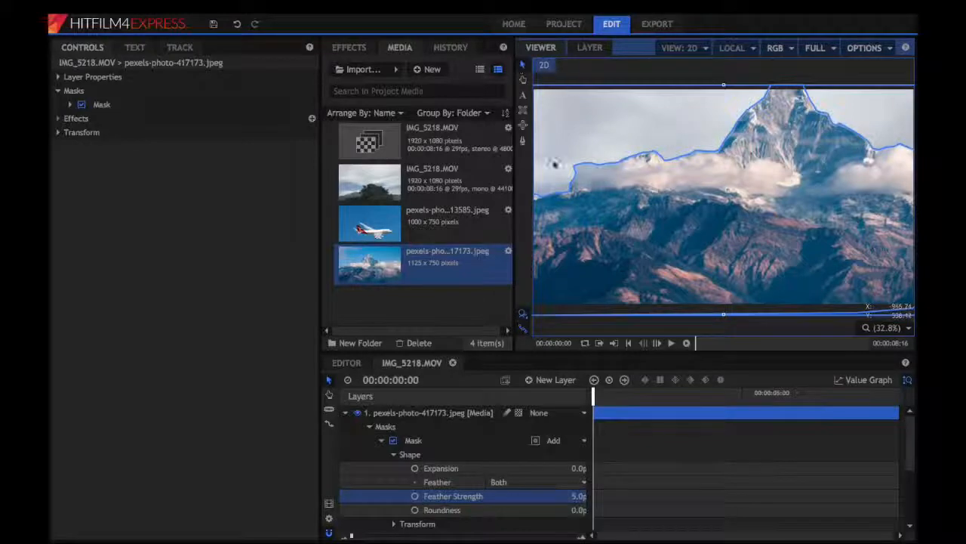
left_click(611, 70)
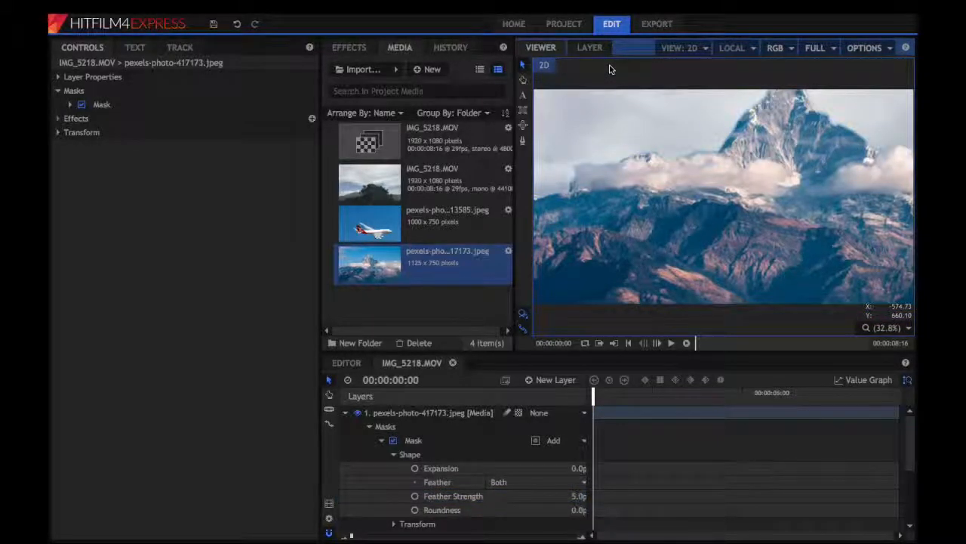
Hide the mountain photo layer briefly to examine the IMG_5218.MOV footage beneath it, and show the layer again
left_click(345, 412)
left_click(416, 413)
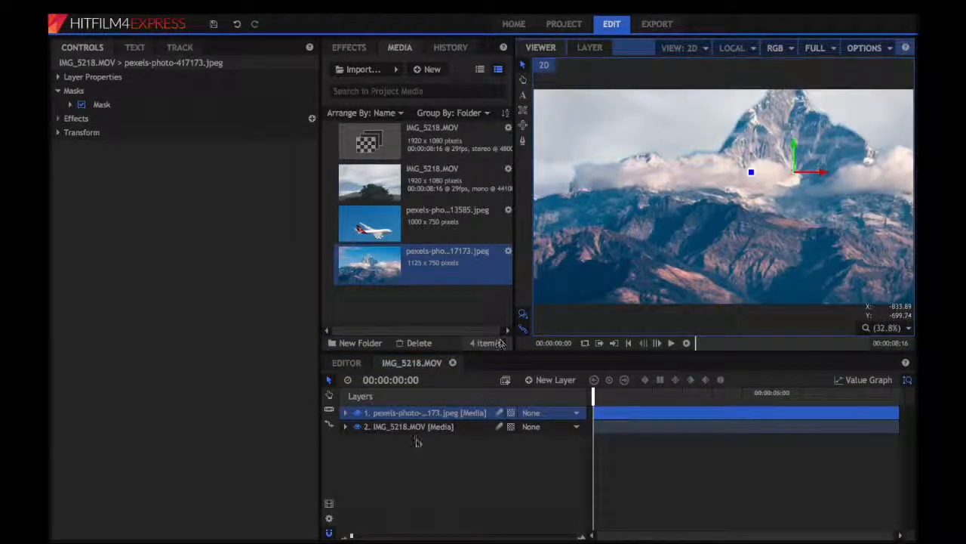
left_click(358, 413)
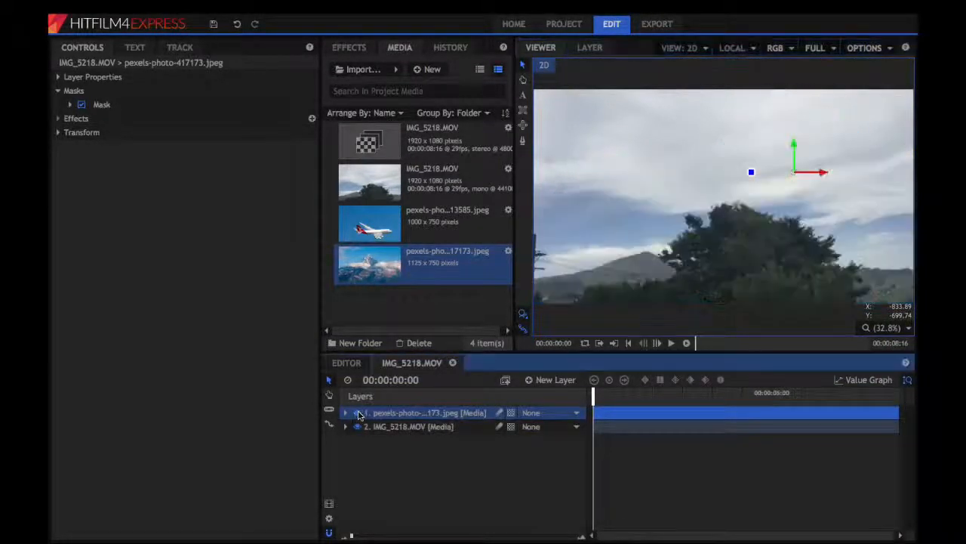
left_click(398, 427)
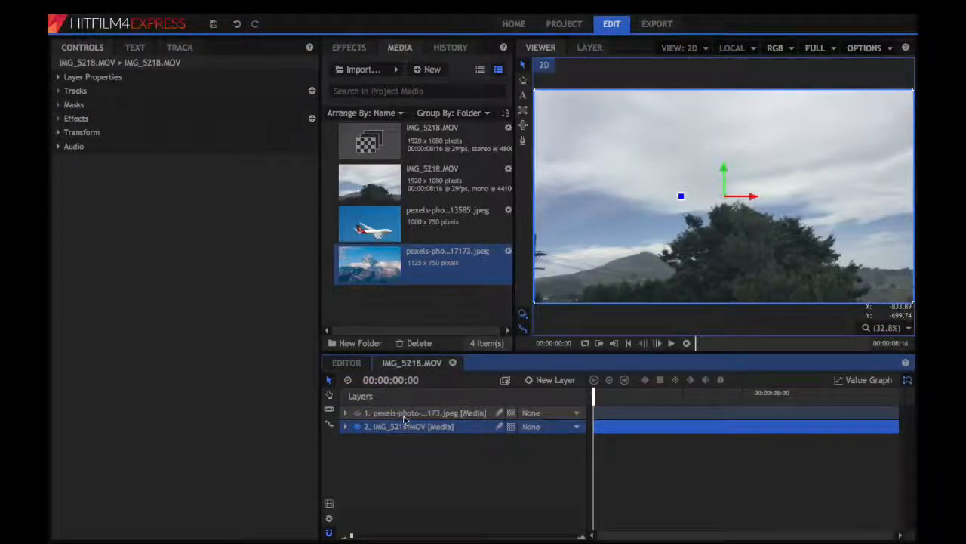
left_click(358, 413)
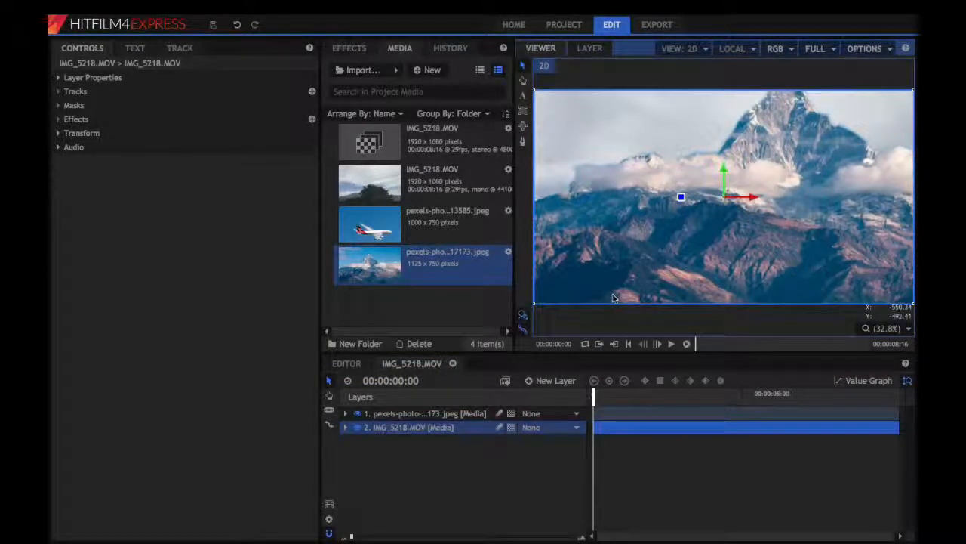
Move the pexels-photo-417173.jpeg layer below the IMG_5218.MOV layer
left_click(456, 428)
left_click(454, 415)
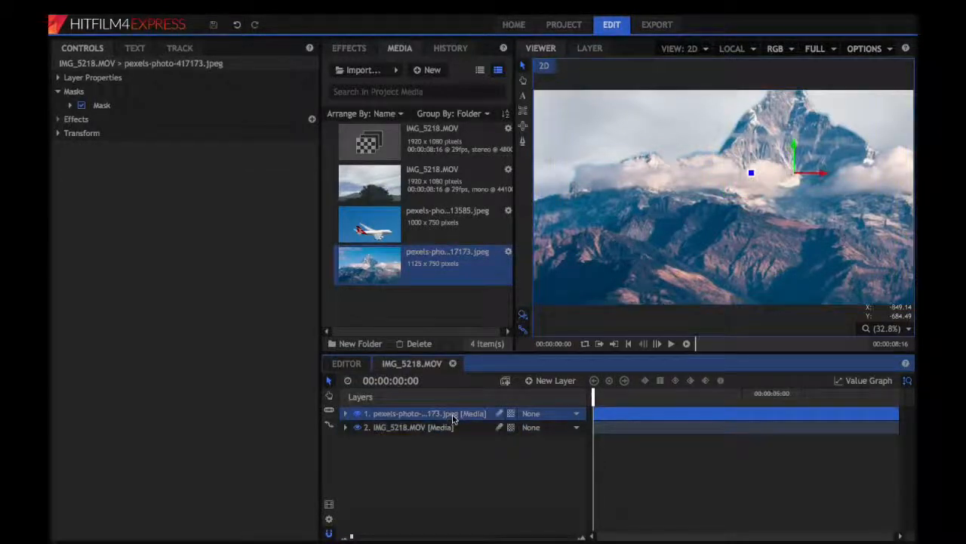
left_click(448, 428)
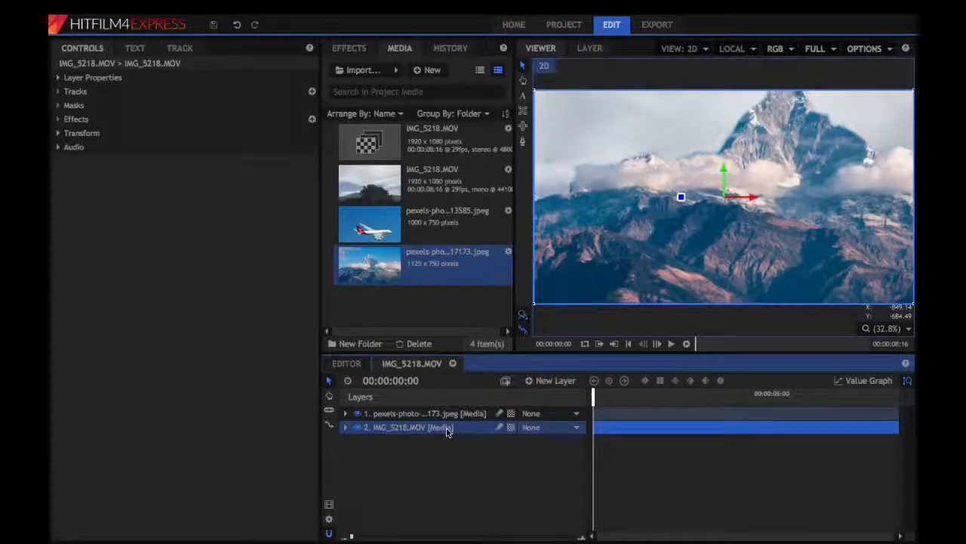
left_click_drag(393, 411, 398, 438)
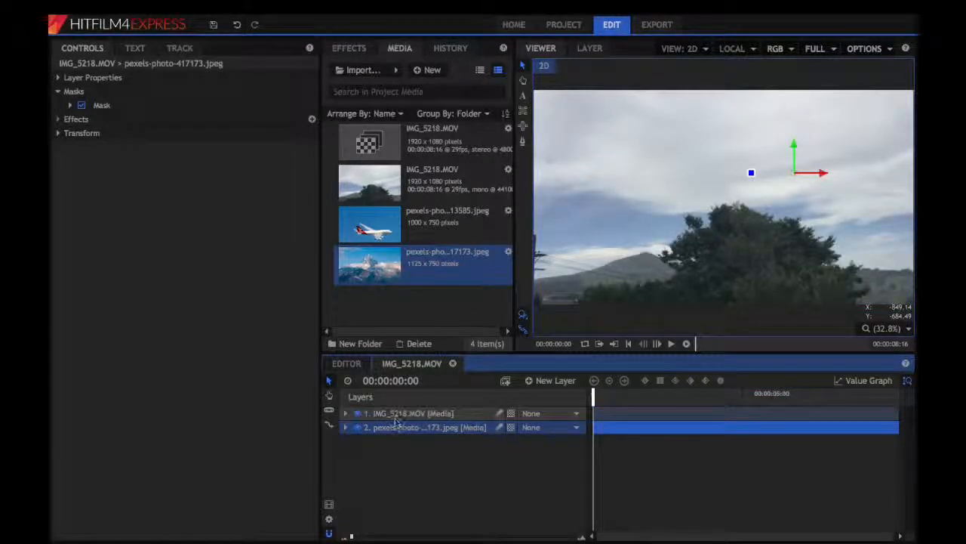
Apply the Luminance Key effect from the Keying category to the IMG_5218.MOV layer
left_click(393, 415)
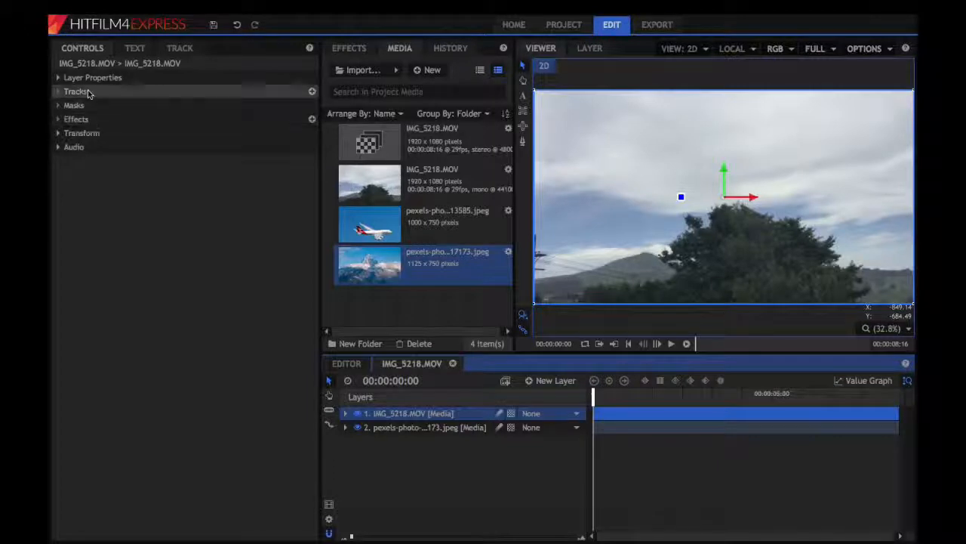
left_click(362, 50)
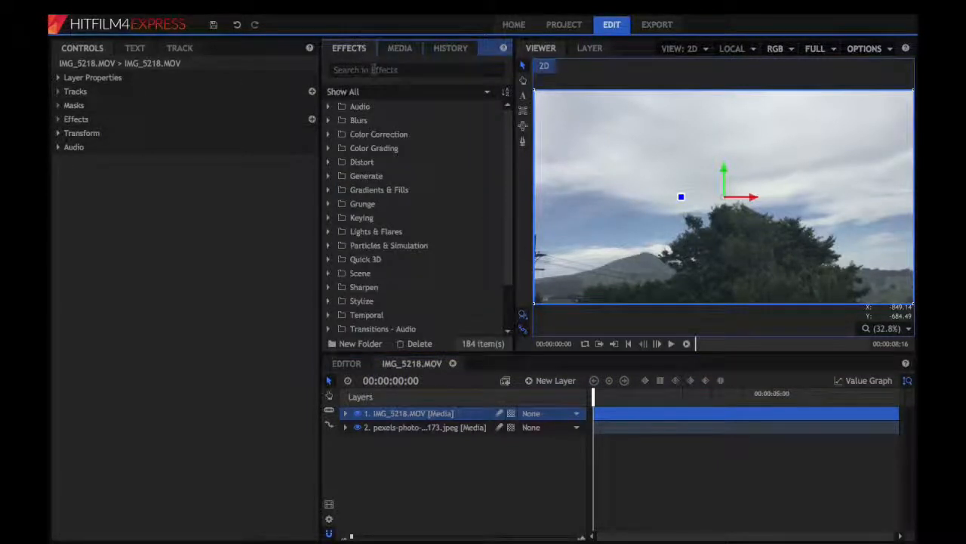
left_click(373, 69)
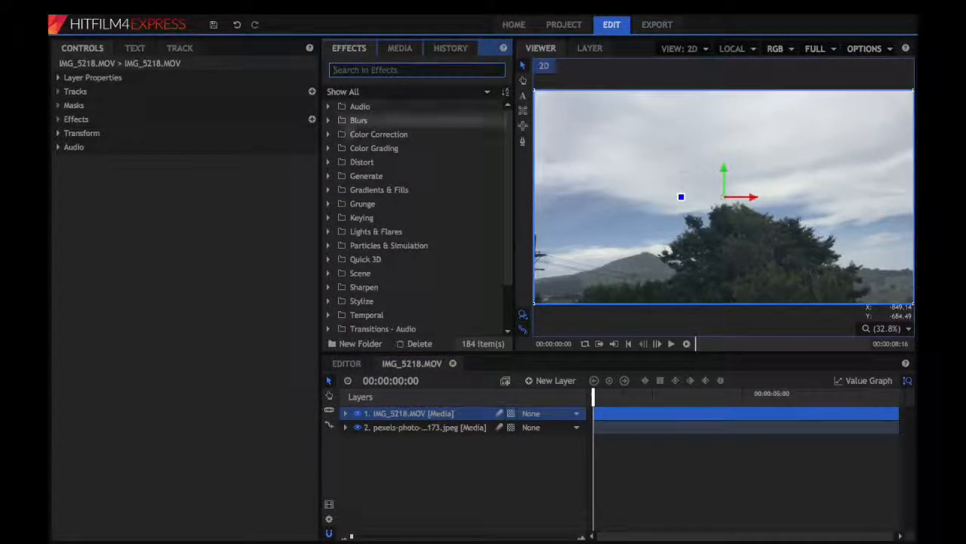
left_click(327, 218)
scroll(384, 259, "down", 1)
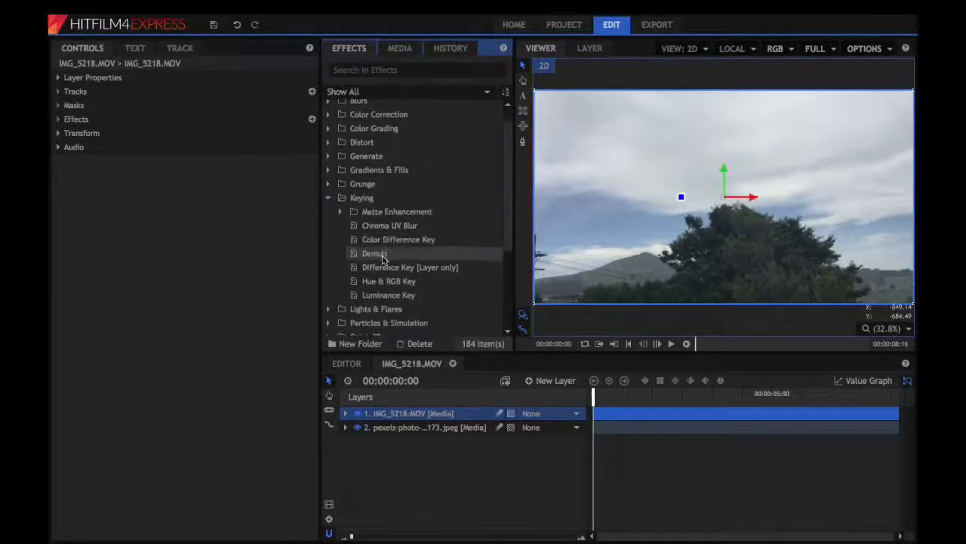
left_click_drag(390, 296, 435, 416)
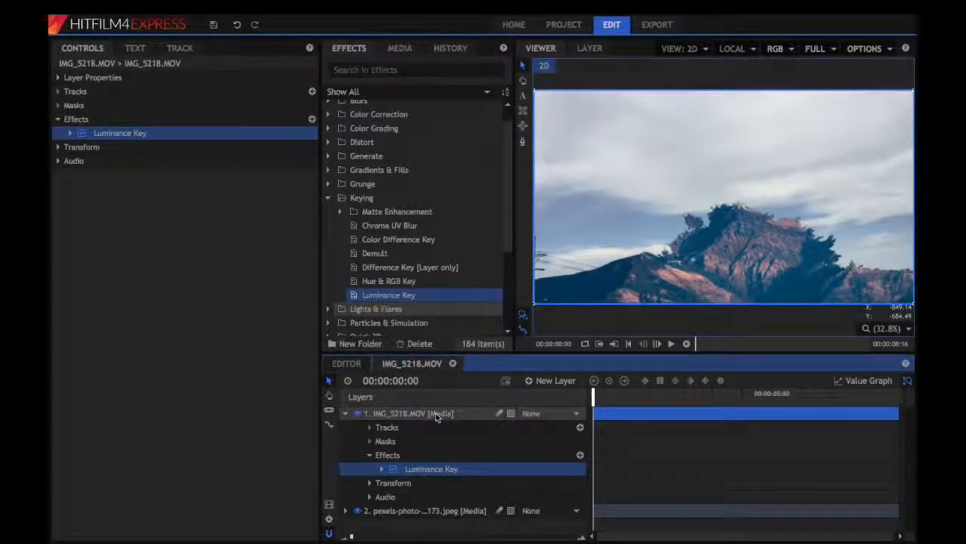
Set the Luminance Key's Key Type to Key Out Brighter on the IMG_5218.MOV layer
left_click(70, 133)
left_click(179, 149)
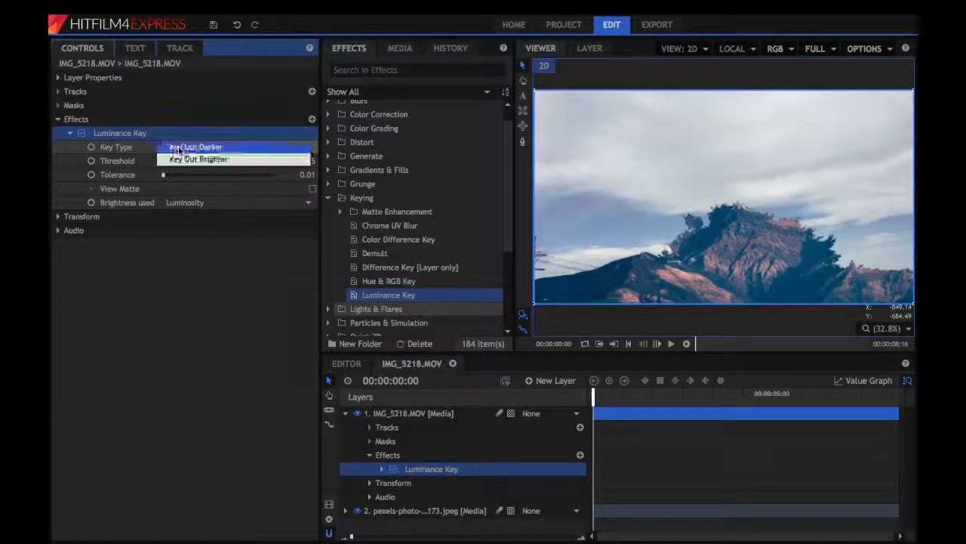
left_click(183, 157)
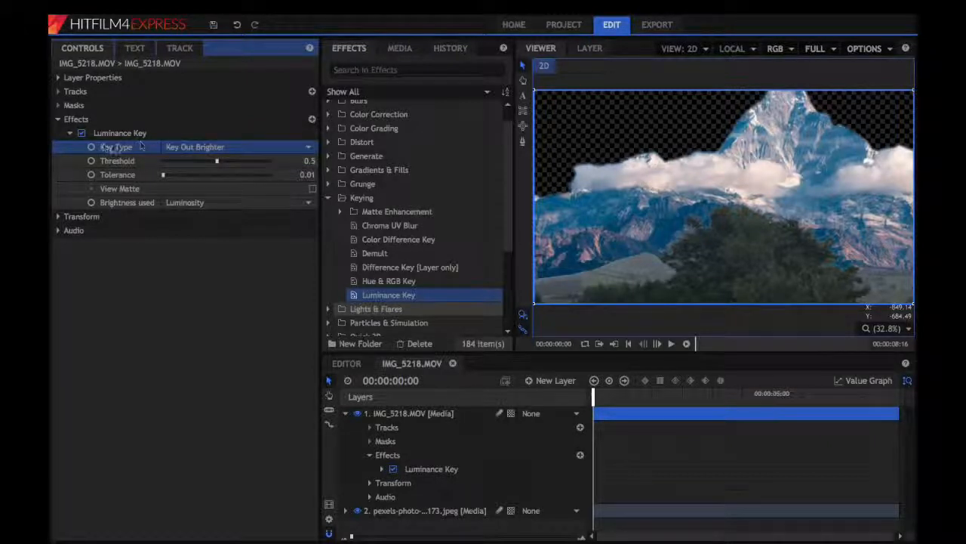
left_click(69, 133)
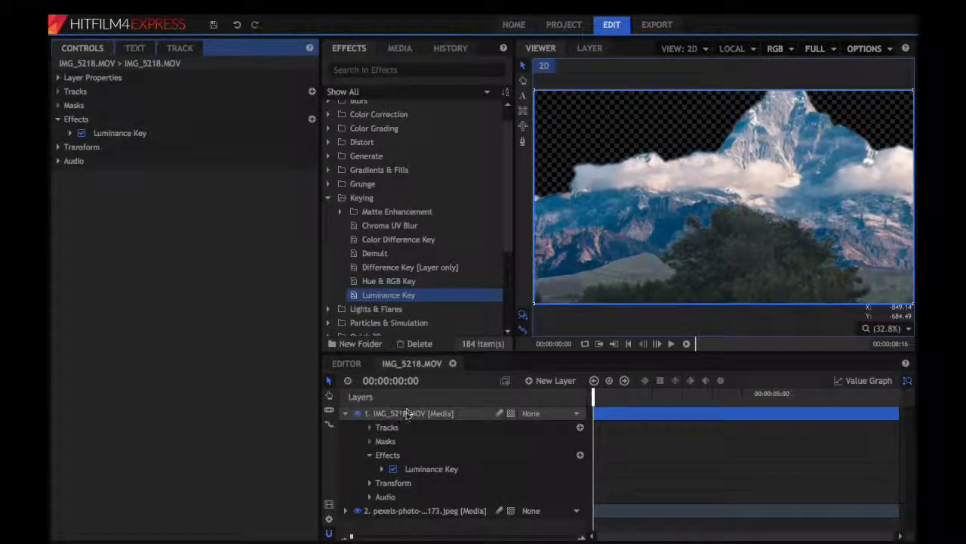
left_click(345, 414)
Try moving the mountain photo slightly lower behind the tree, and undo the move
left_click(398, 428)
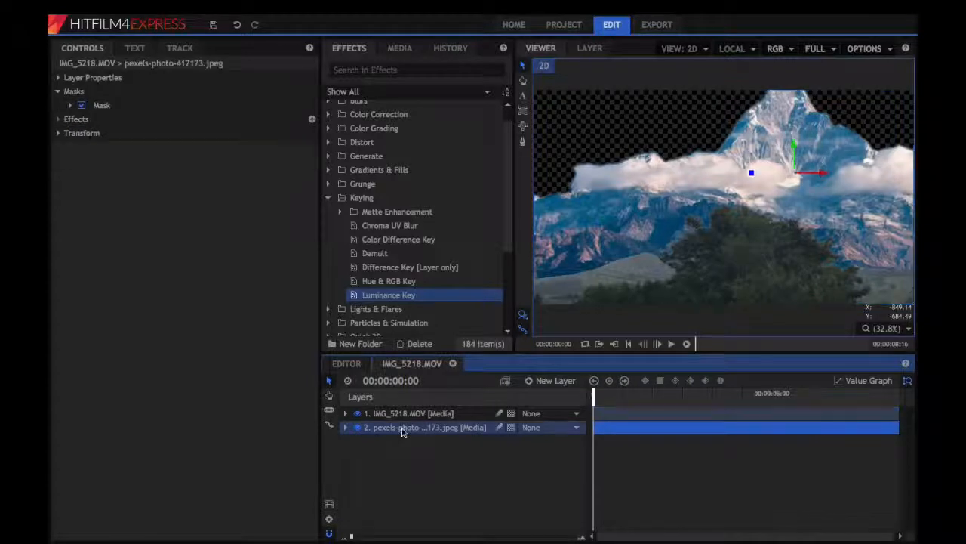
left_click_drag(790, 144, 792, 166)
key("ctrl+z")
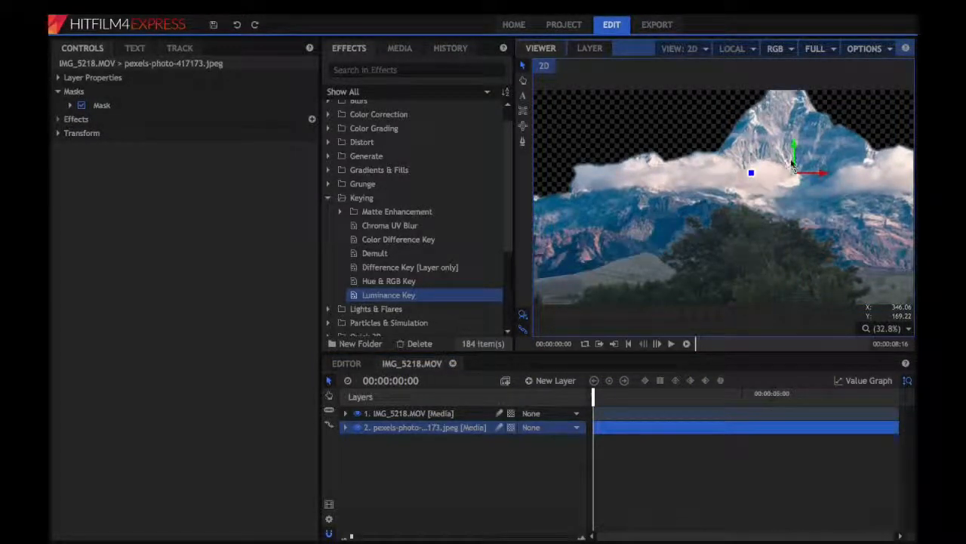
Play the first seconds of the composite to examine the keyed tree in front of the mountain
left_click(668, 367)
key("space")
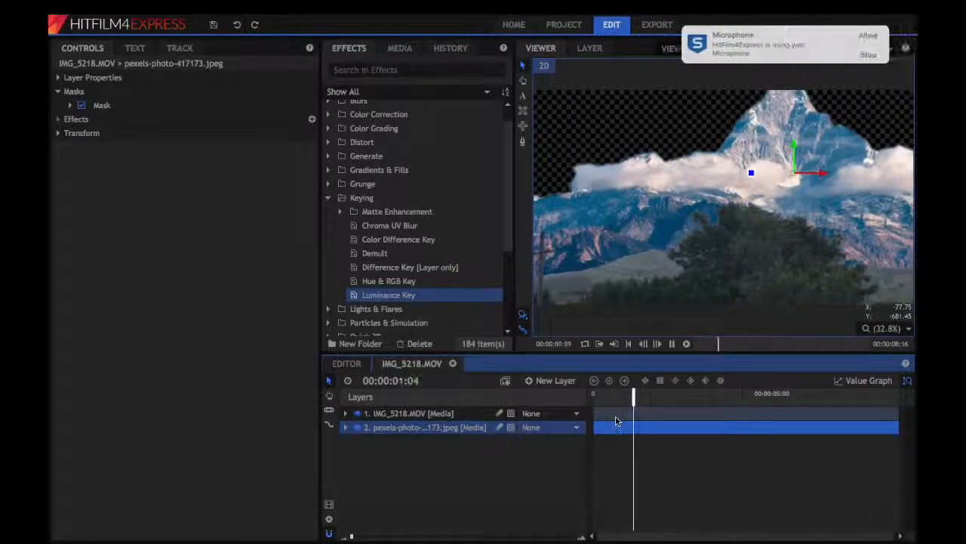
key("space")
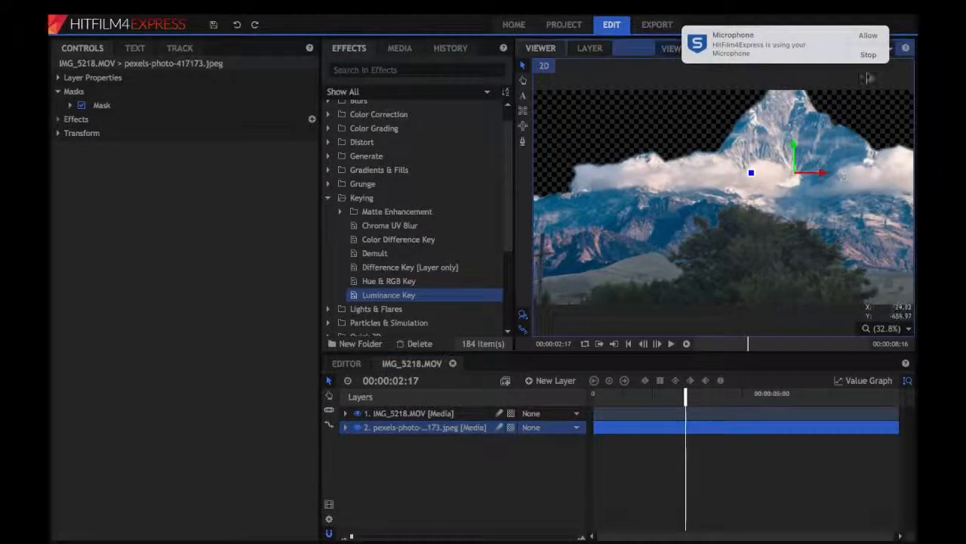
Allow the microphone request and set the mountain photo layer's scale to 316%
left_click(867, 37)
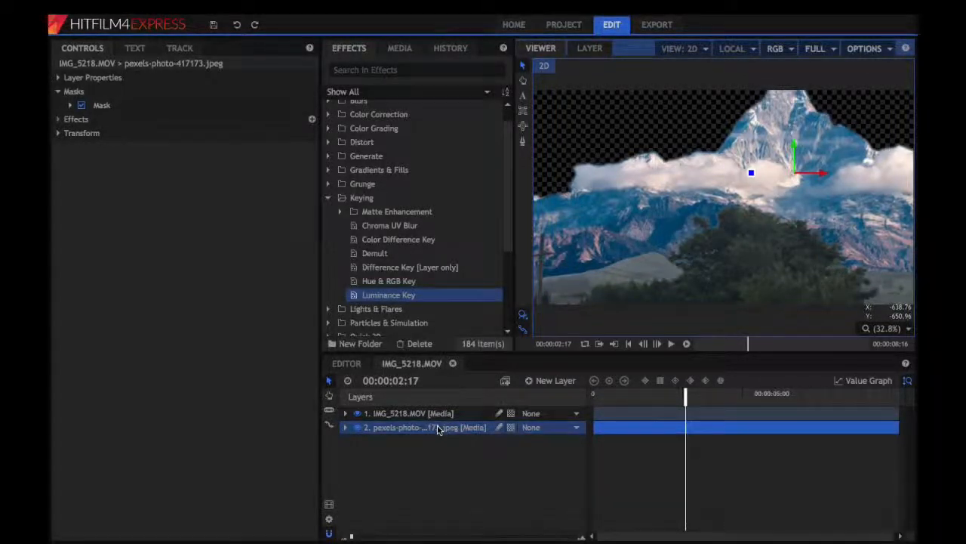
left_click(345, 427)
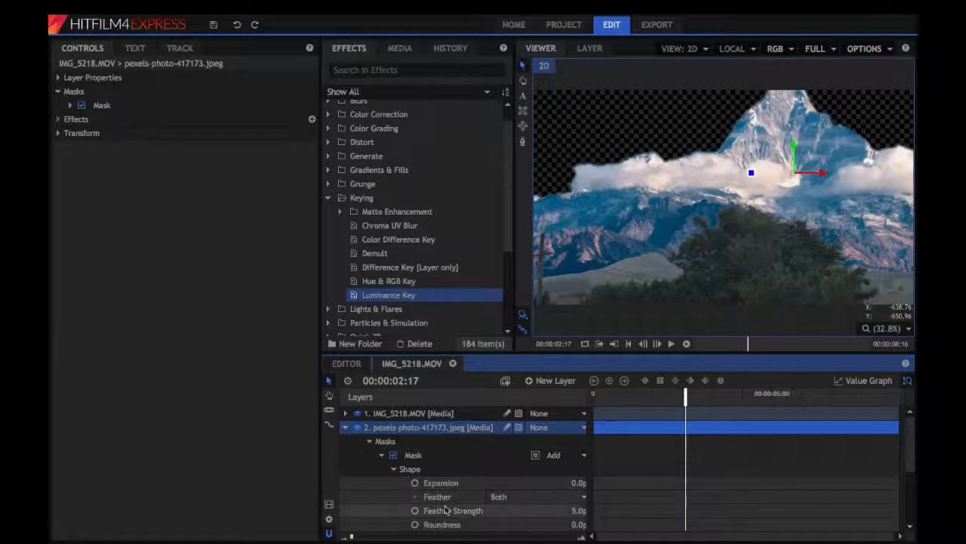
scroll(445, 510, "down", 2)
left_click(382, 427)
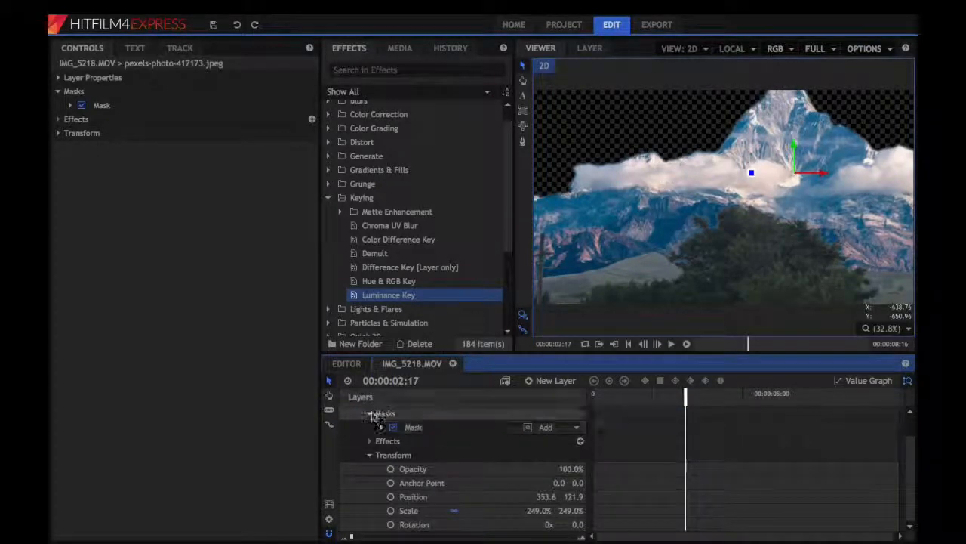
left_click(372, 414)
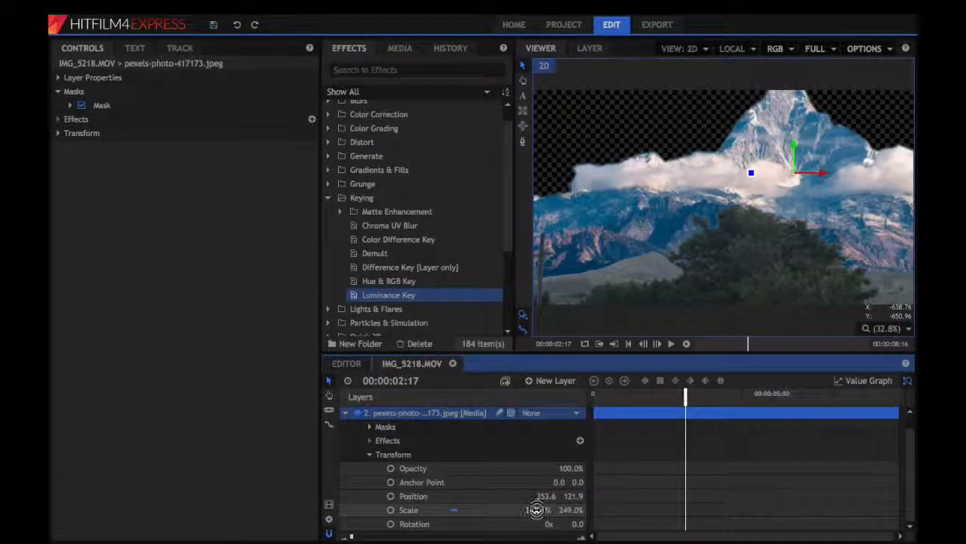
left_click_drag(536, 511, 536, 510)
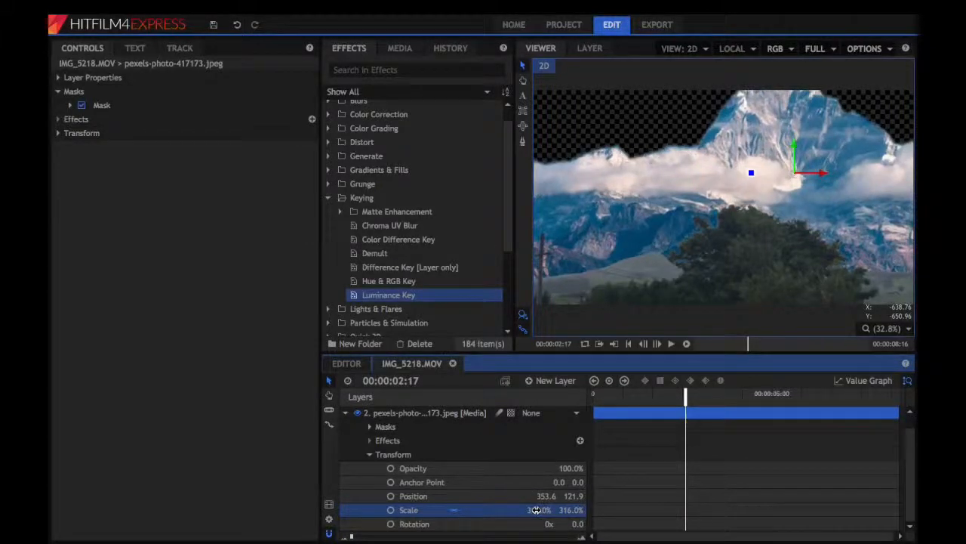
Reposition the mountain photo behind the tree to about 384.1, 88.4
left_click_drag(794, 148, 828, 181)
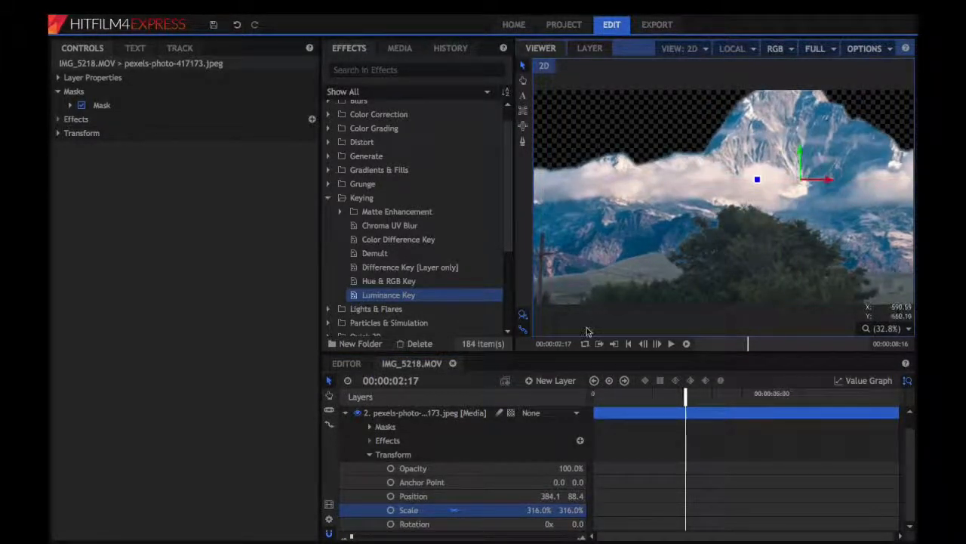
scroll(442, 458, "up", 1)
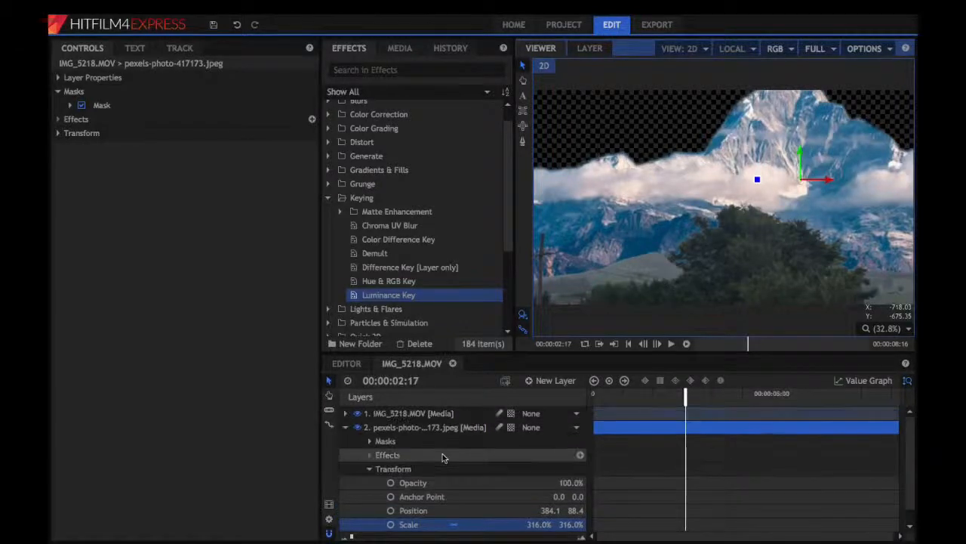
left_click(345, 427)
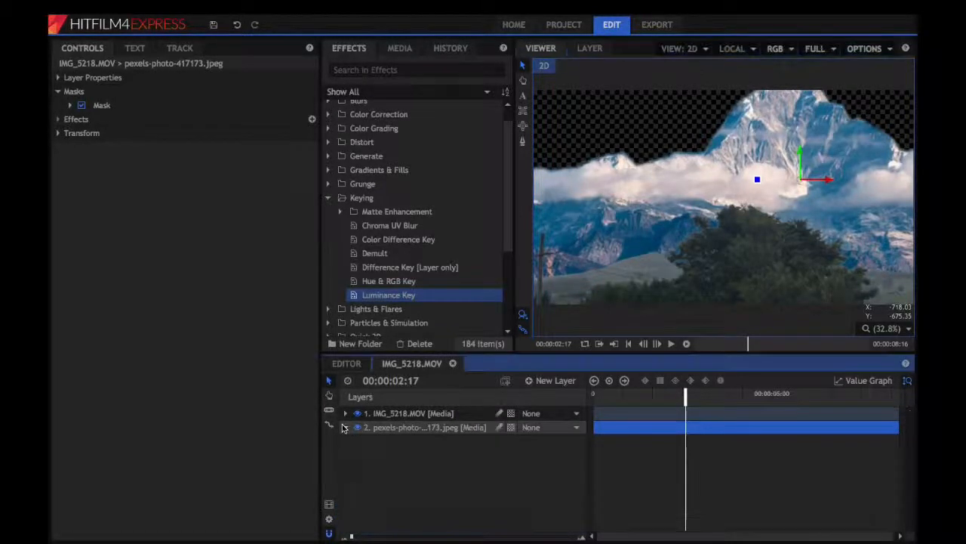
Add a new Point layer above the IMG_5218.MOV layer
left_click(437, 417)
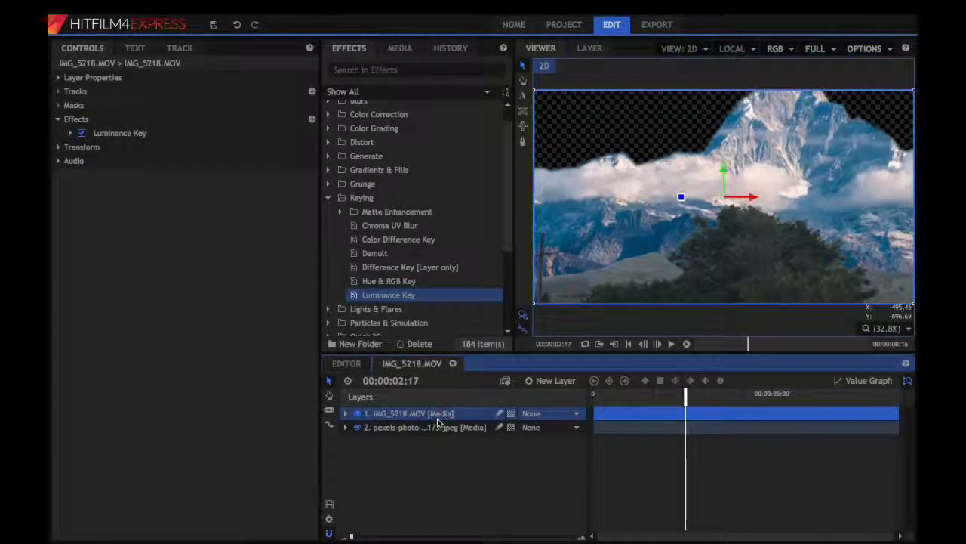
left_click(345, 413)
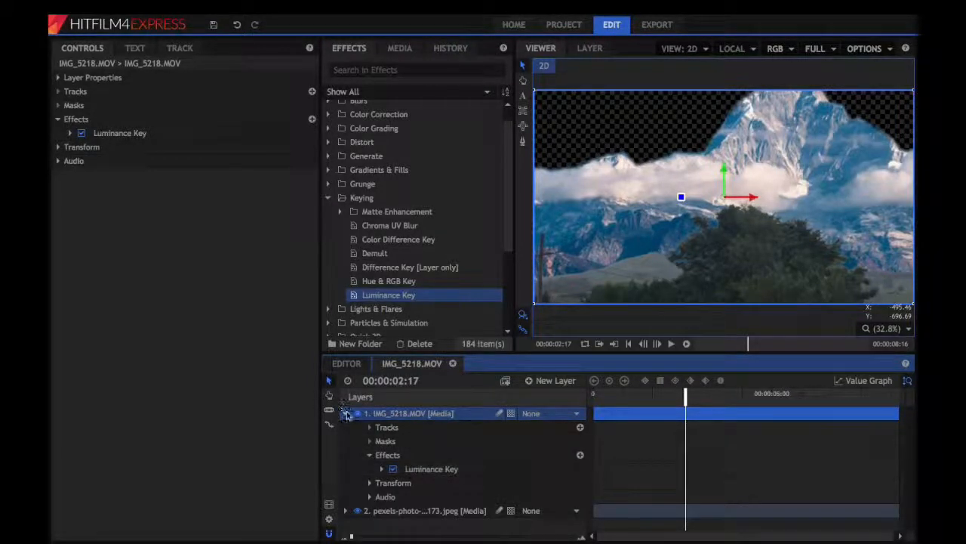
left_click(345, 413)
left_click(546, 380)
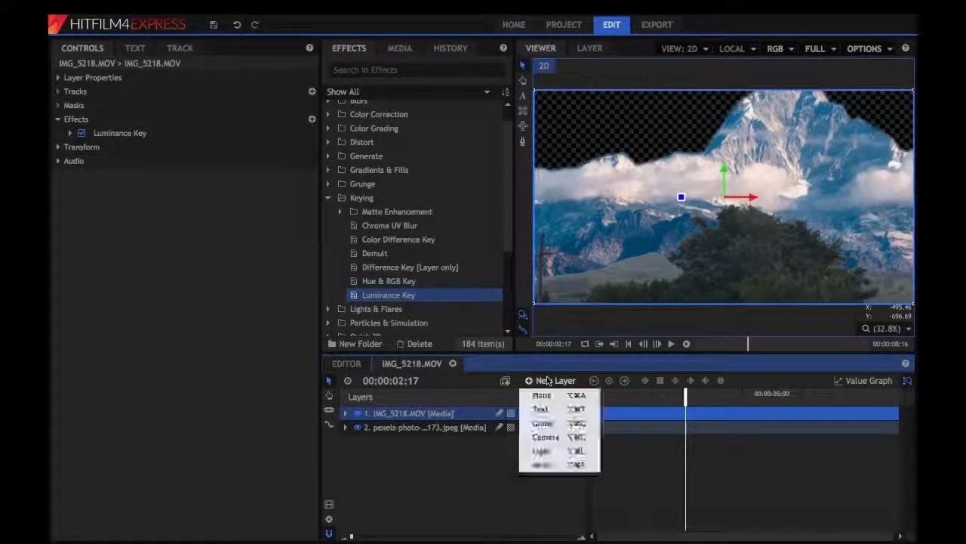
left_click(542, 464)
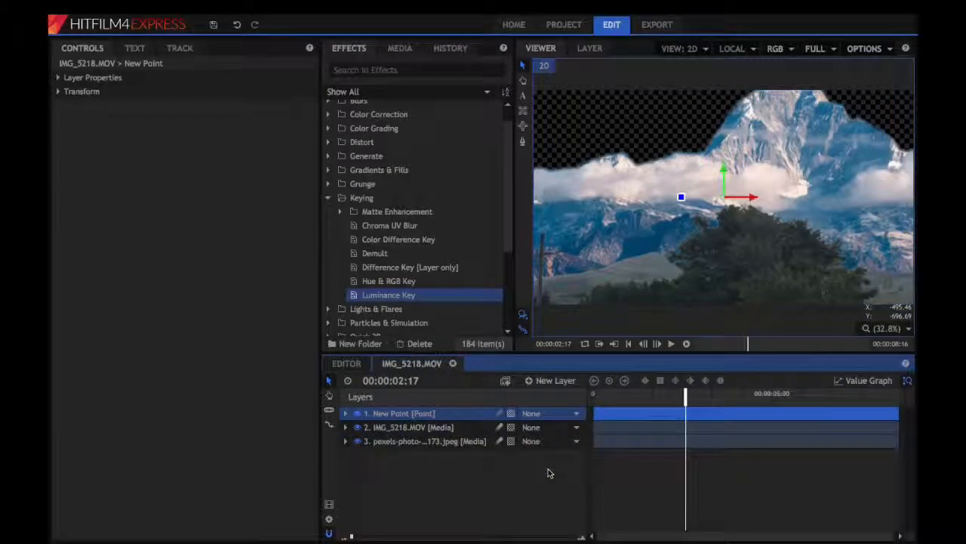
Add a Single Point (Position Only) tracker to the IMG_5218.MOV layer and stretch its search area vertically near the treetop
left_click(431, 428)
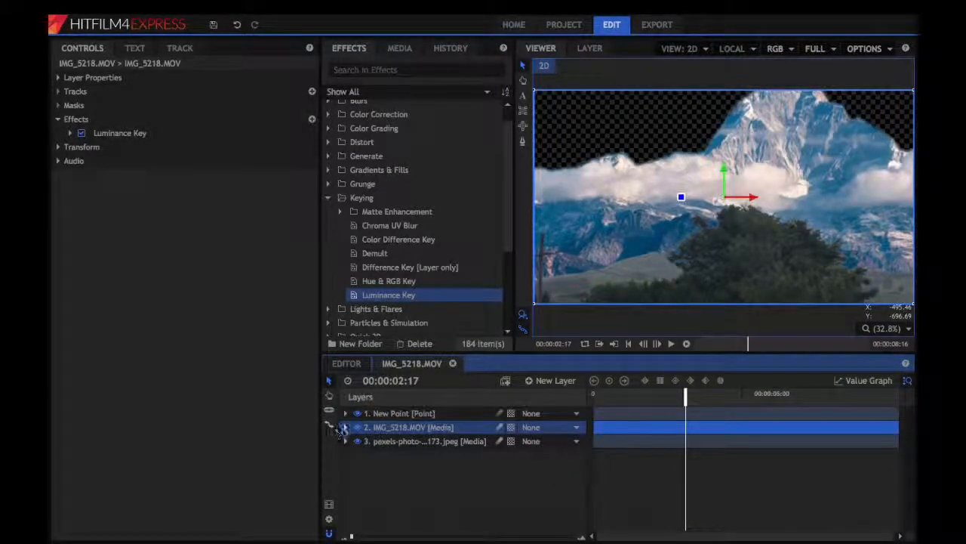
left_click(312, 91)
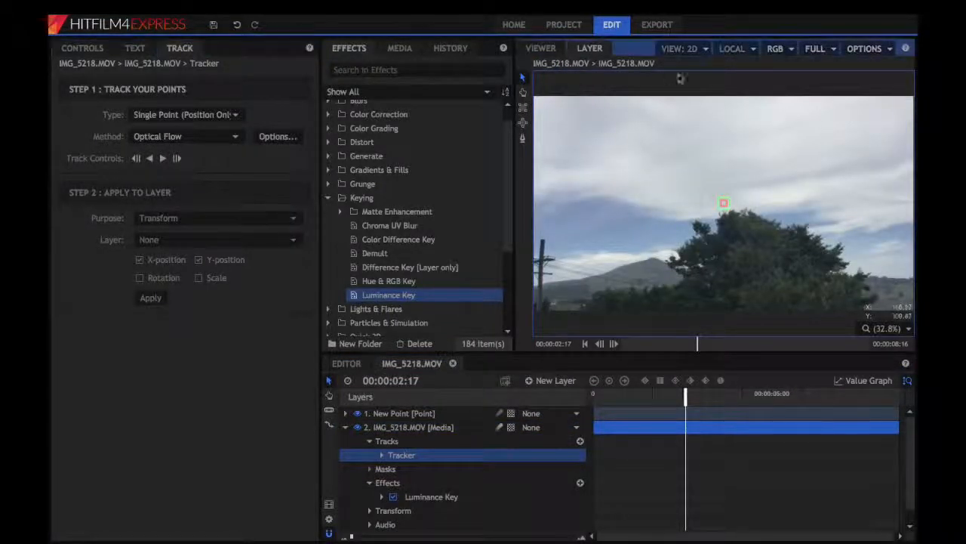
left_click(725, 203)
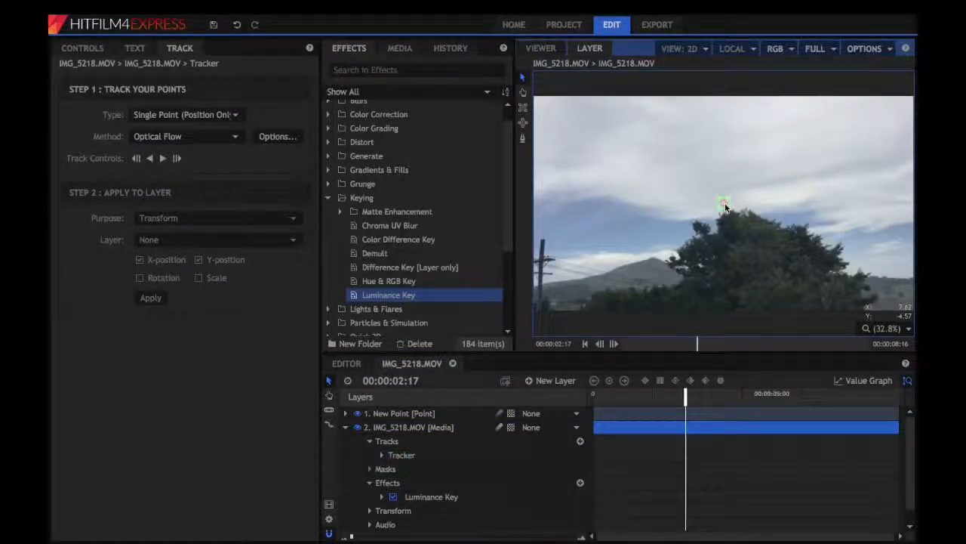
left_click_drag(727, 198, 736, 194)
left_click(206, 115)
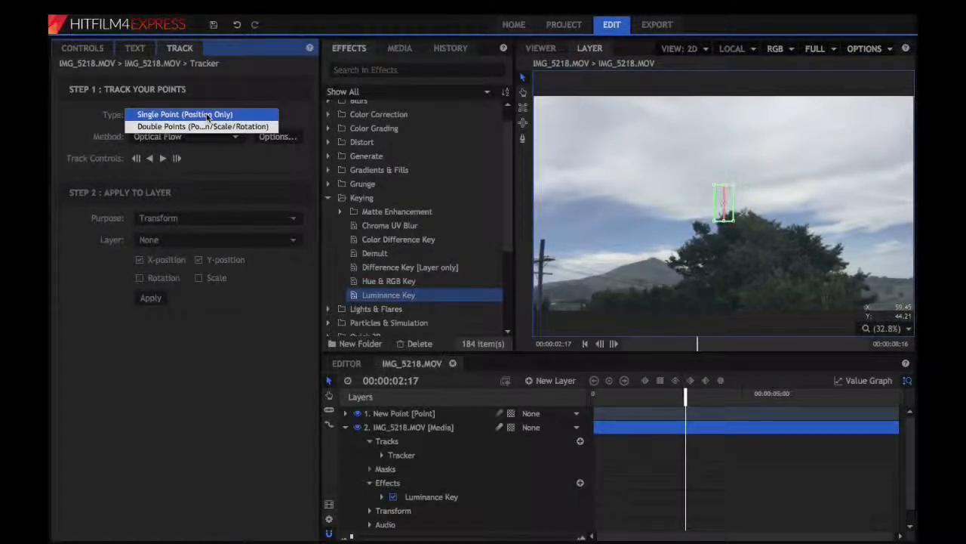
Go to the first frame and enlarge the tracker's feature and search areas above the treetop
left_click(684, 396)
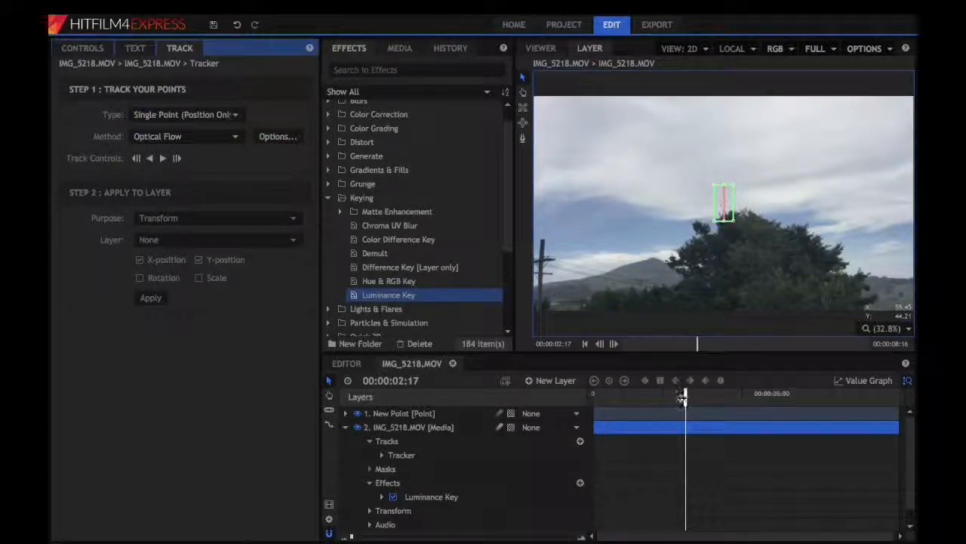
left_click_drag(681, 398, 316, 452)
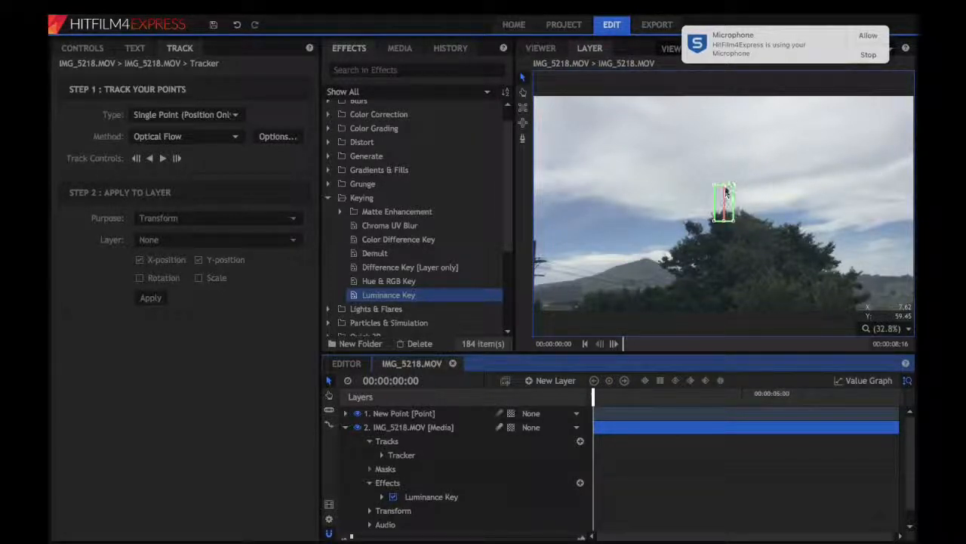
left_click_drag(730, 185, 850, 193)
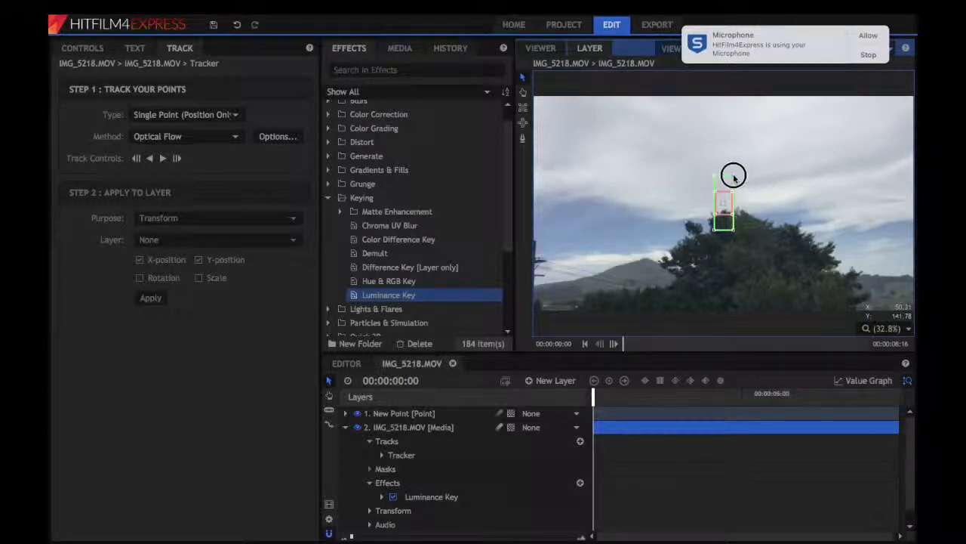
left_click_drag(733, 178, 743, 185)
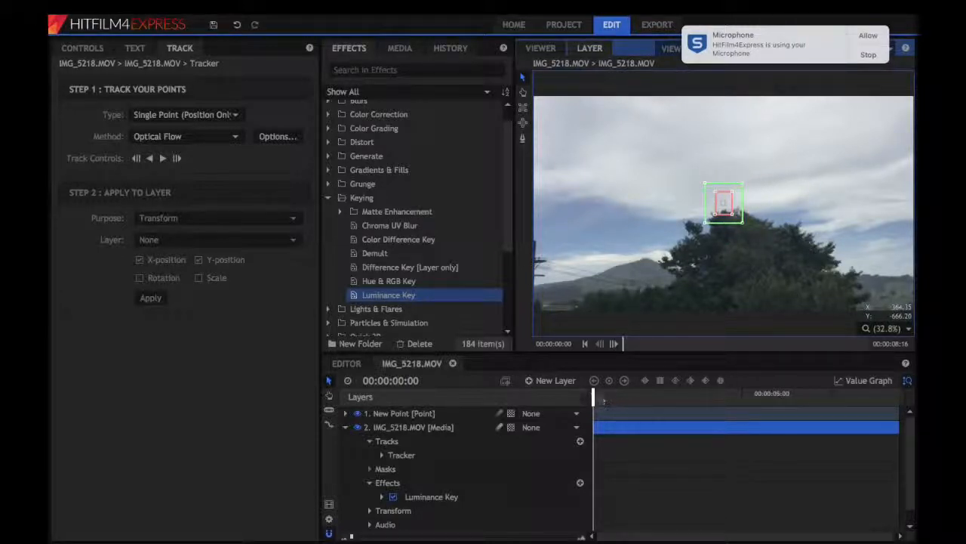
mouse_move(594, 396)
left_mouse_down()
mouse_move(629, 395)
mouse_move(576, 394)
left_mouse_up()
Place the tracker over the utility pole with a smaller search area, and track it forward through the whole clip
left_click_drag(726, 212, 549, 269)
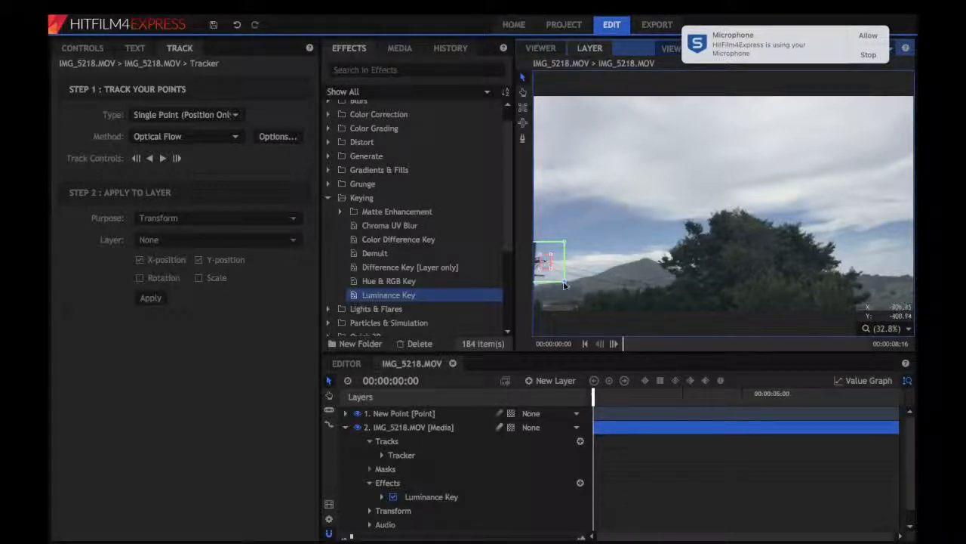
left_click_drag(564, 285, 556, 278)
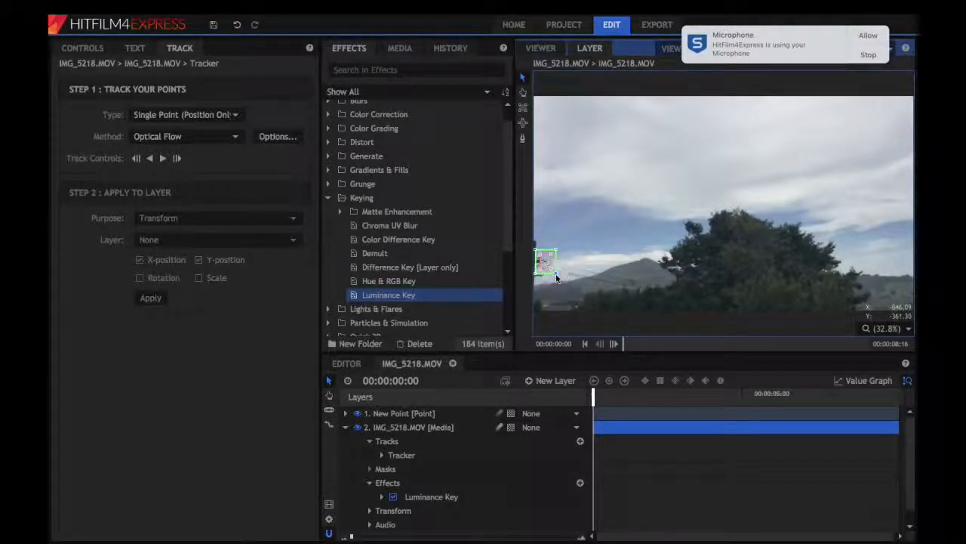
left_click(161, 159)
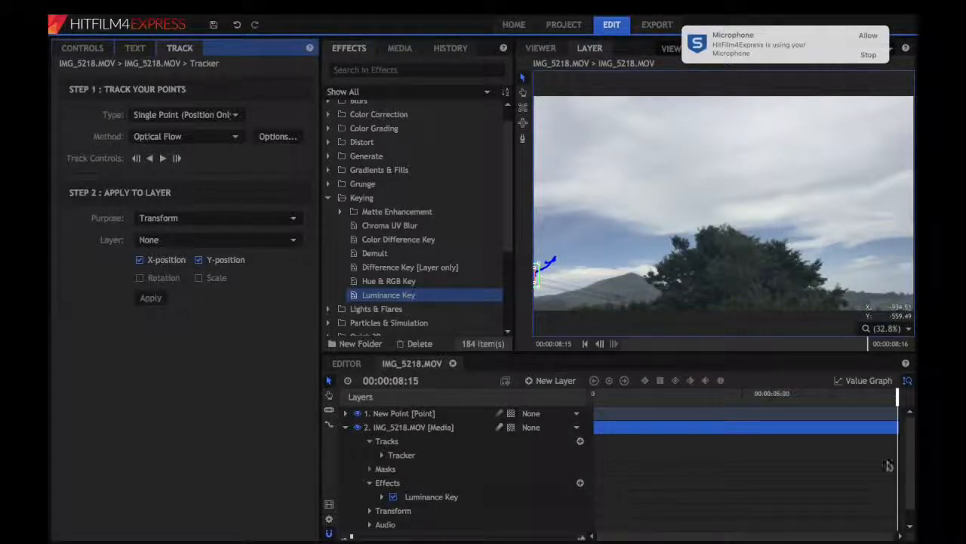
left_click_drag(898, 400, 540, 417)
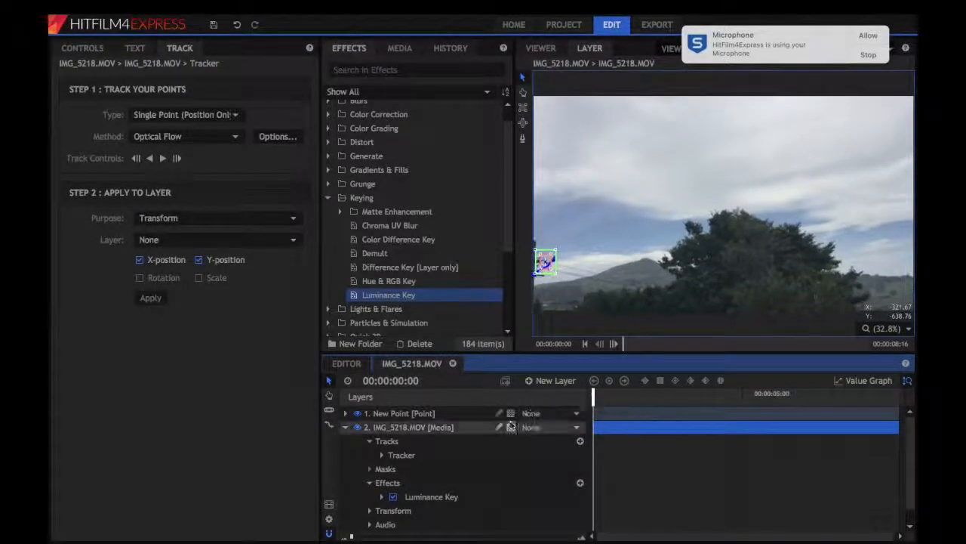
Apply the tracked X and Y position as a transform to the New Point layer and return to the composite view
left_click(217, 239)
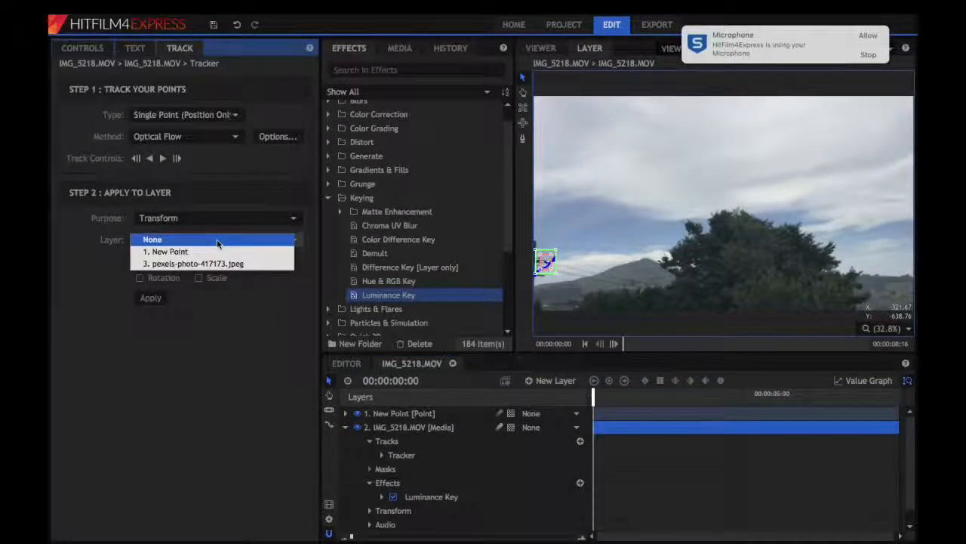
left_click(215, 248)
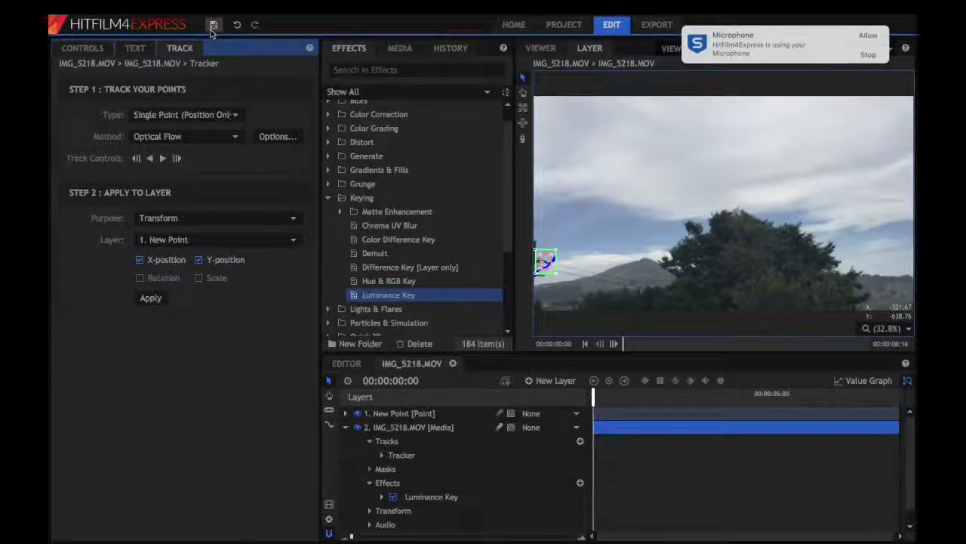
left_click(551, 48)
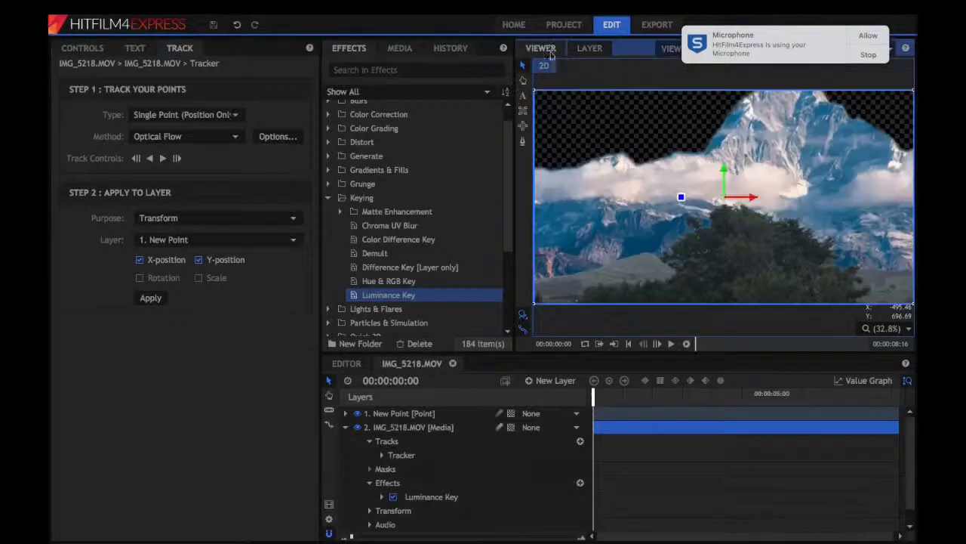
Play the composite with the New Point layer selected to examine how the point follows the utility pole
left_click(415, 415)
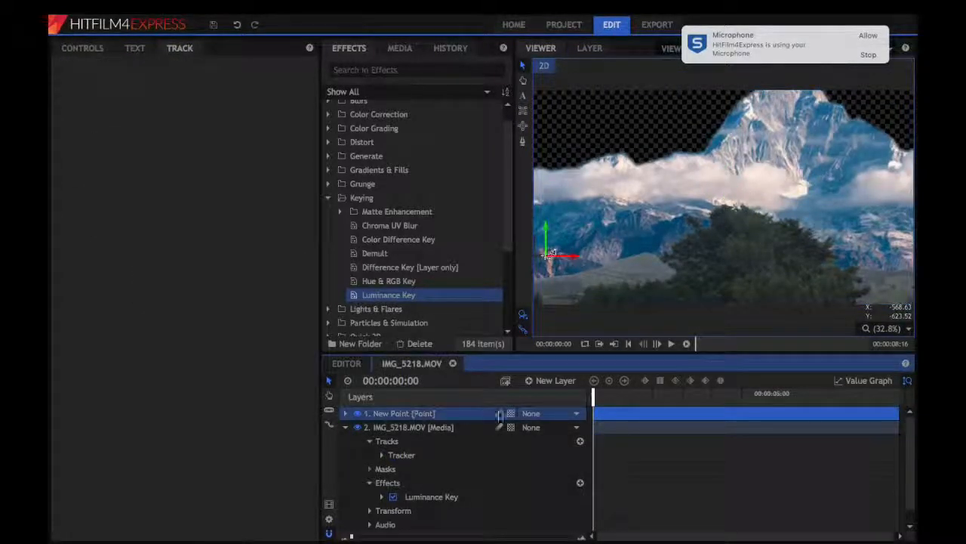
key("space")
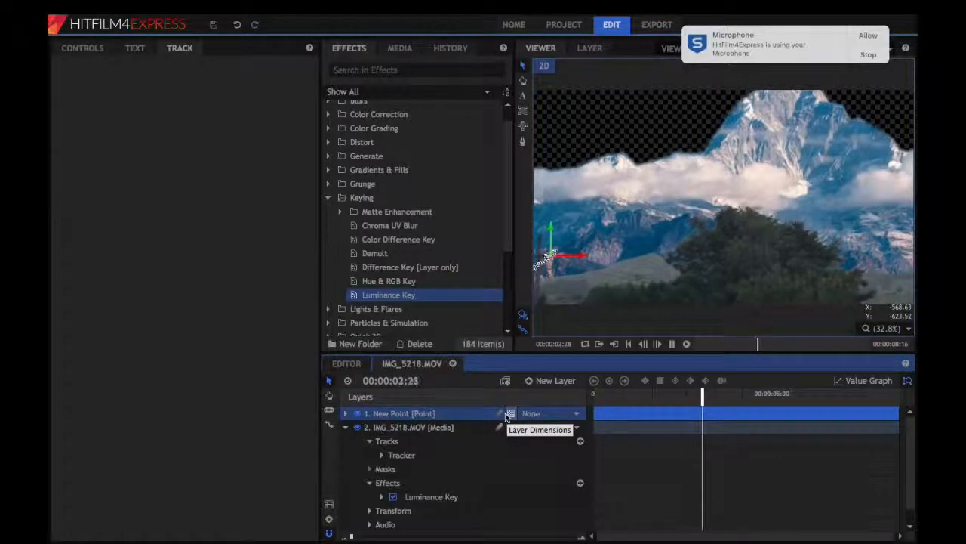
key("space")
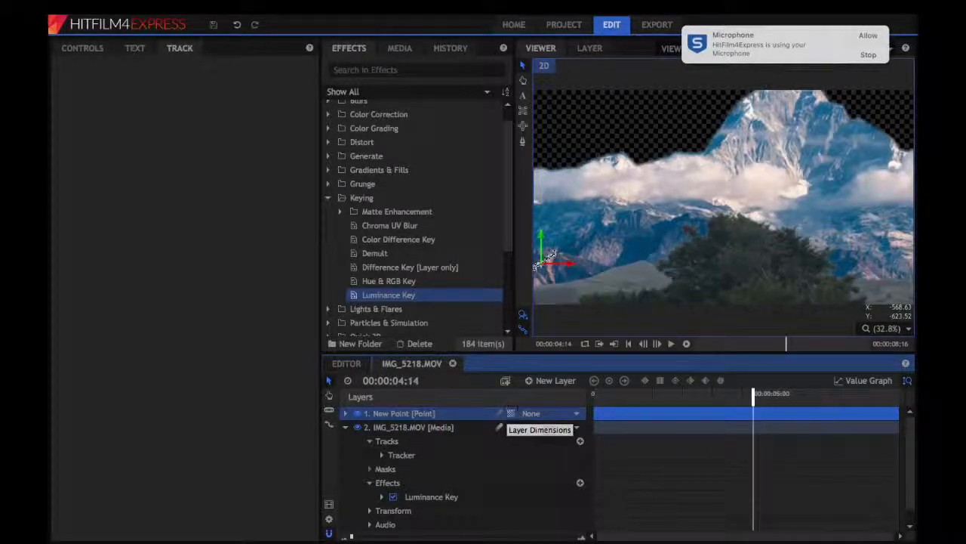
key("Home")
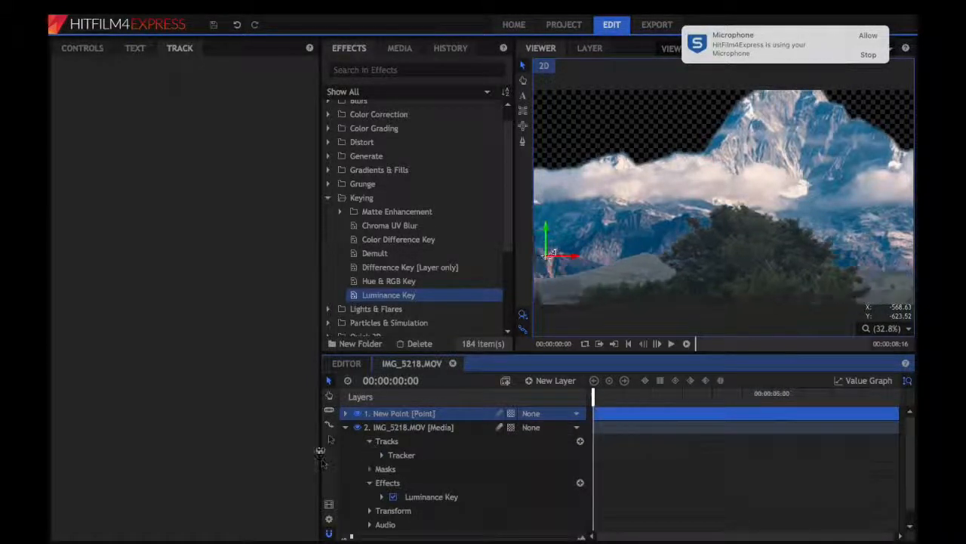
Parent the mountain photo layer to the New Point layer and play the composite from the start
left_click(394, 428)
left_click(345, 427)
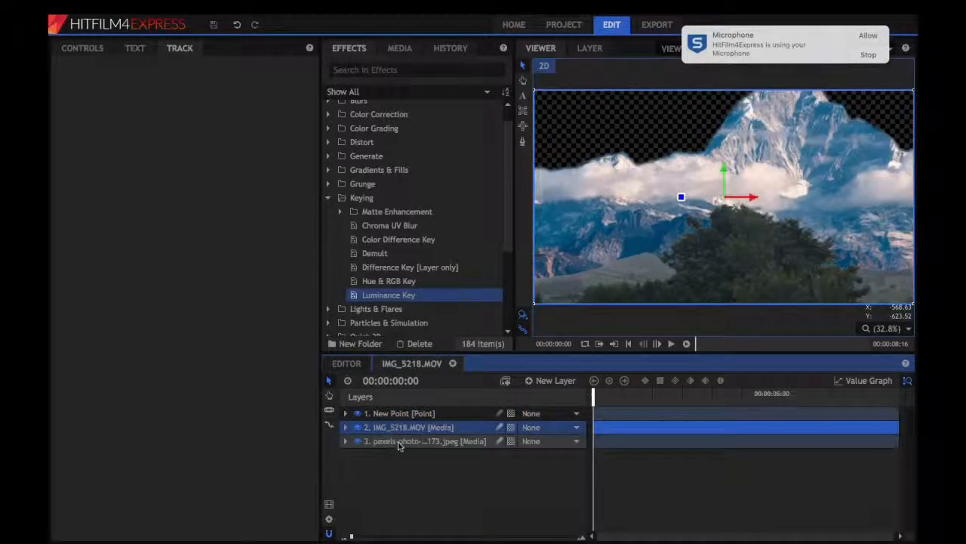
left_click(457, 442)
left_click(534, 446)
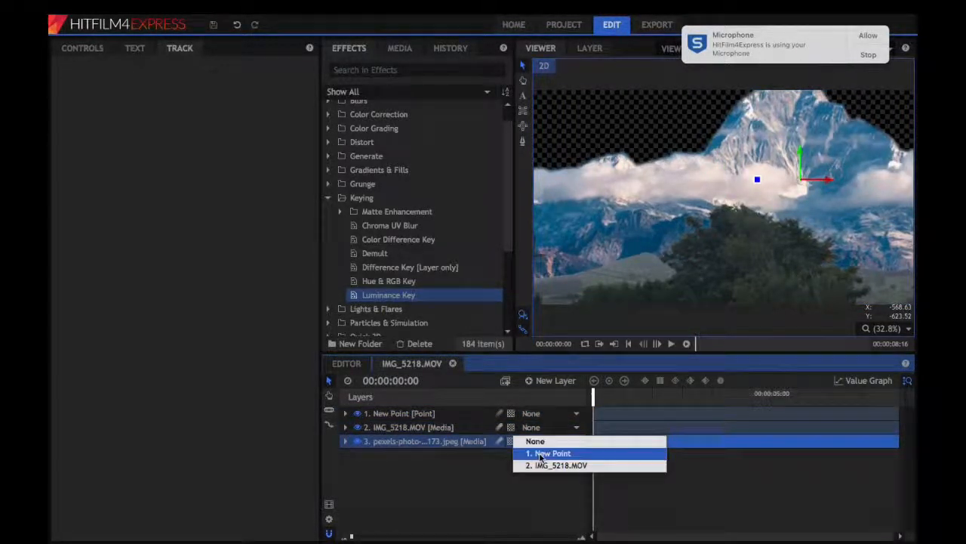
left_click(539, 453)
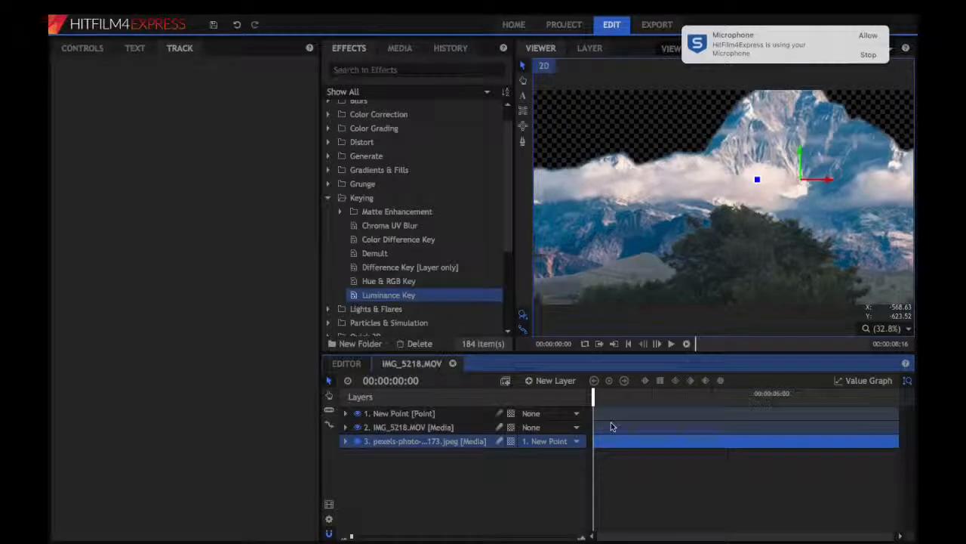
key("space")
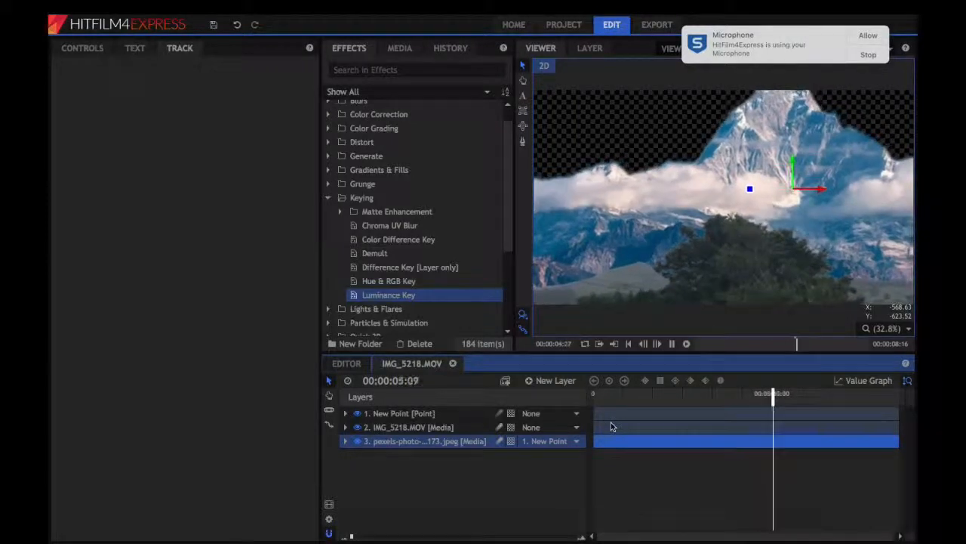
Stop playback, return the playhead to the first frame, select the IMG_5218.MOV layer, and allow the microphone notification
key("space")
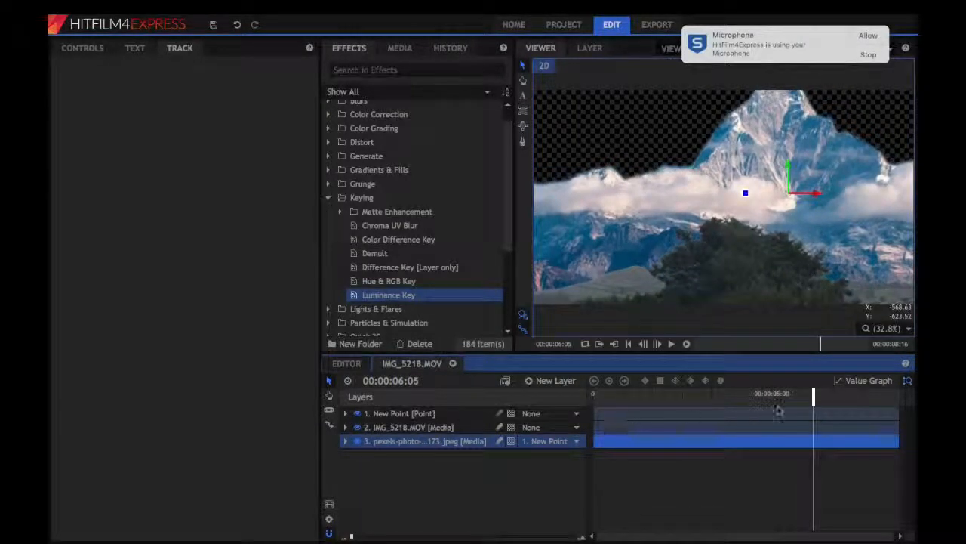
left_click_drag(814, 396, 437, 459)
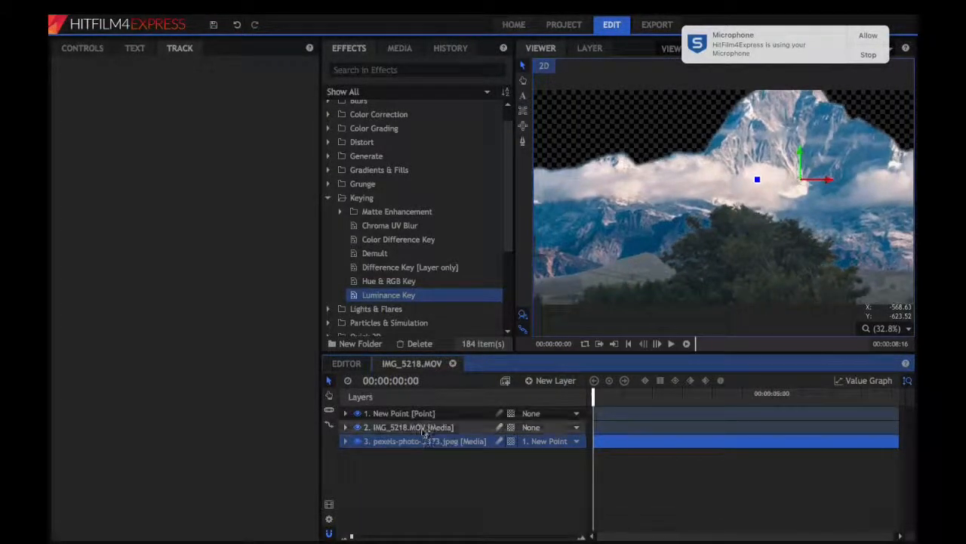
left_click(424, 429)
left_click(430, 442)
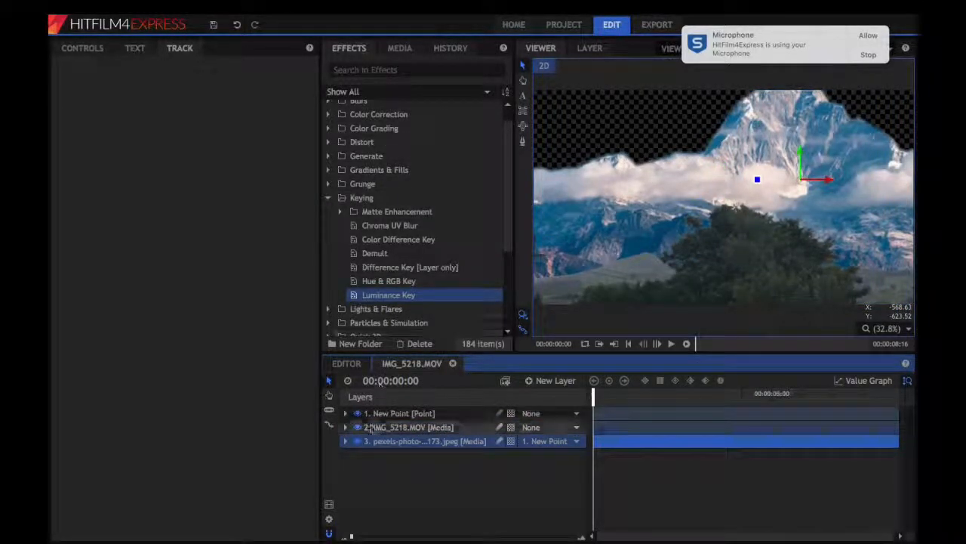
left_click(409, 427)
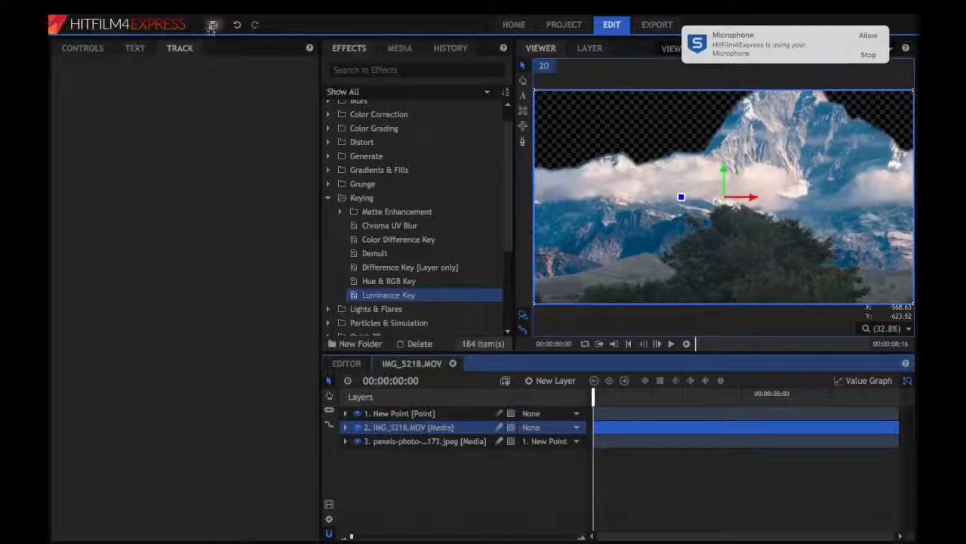
left_click(868, 35)
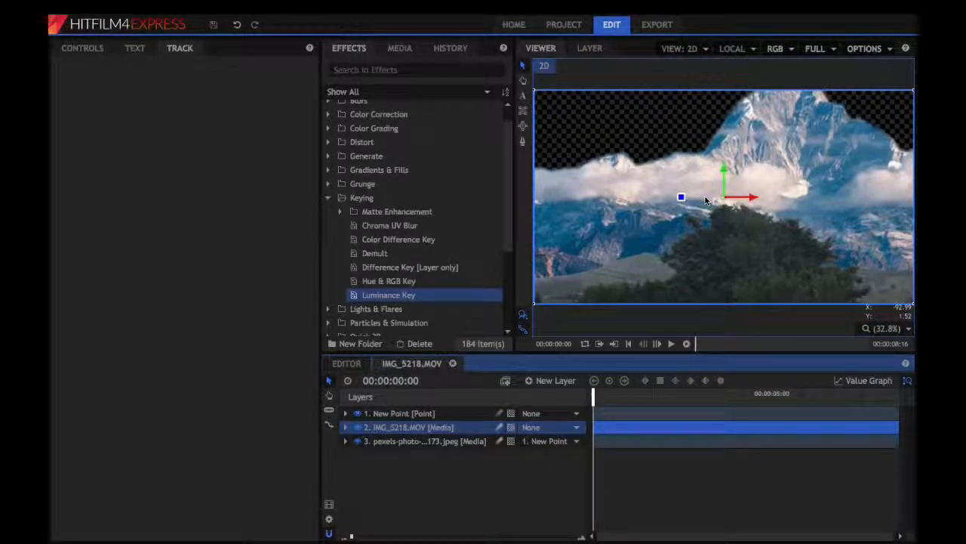
Add gi-cloudy-sky-02.jpg as a layer beneath the mountain photo and set its scale to 220% so the sky fills the frame
left_click_drag(413, 308, 396, 286)
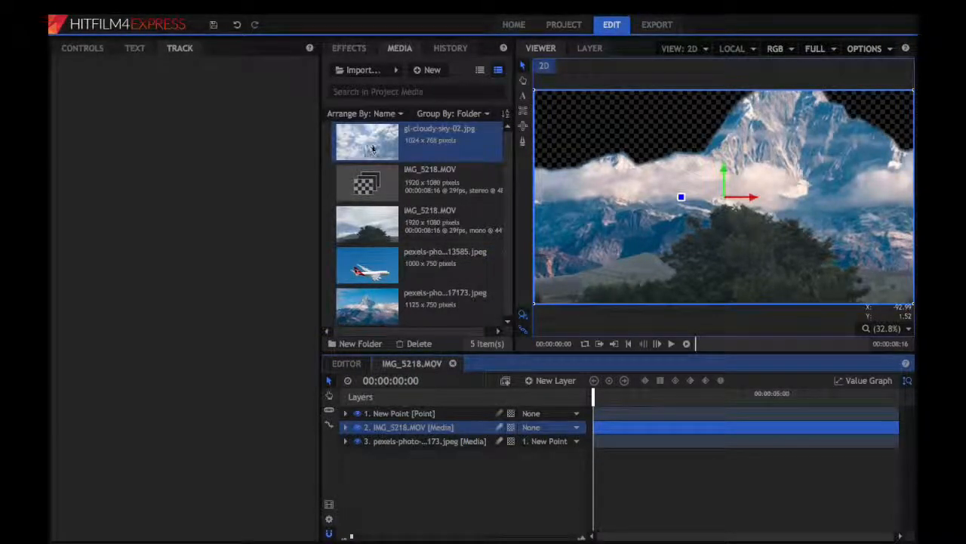
left_click_drag(373, 144, 446, 458)
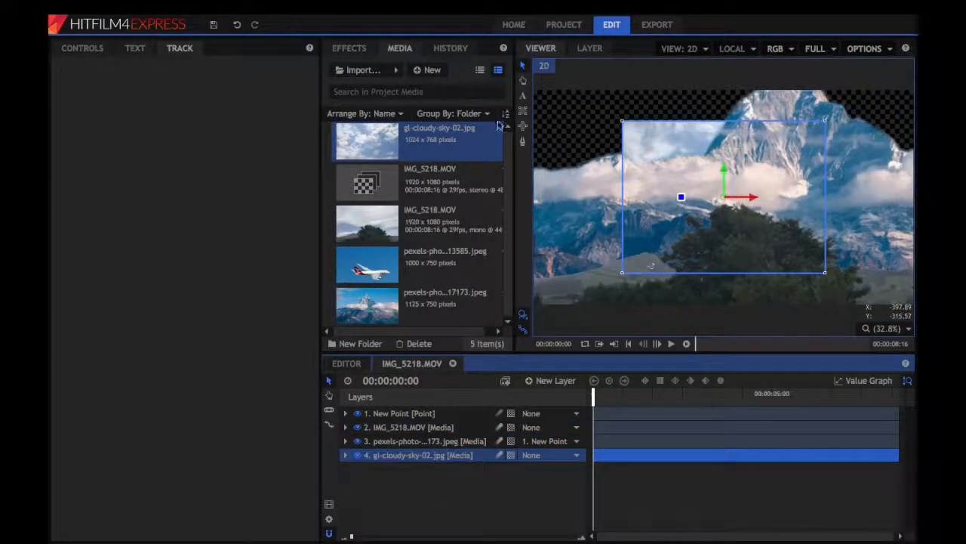
left_click(345, 457)
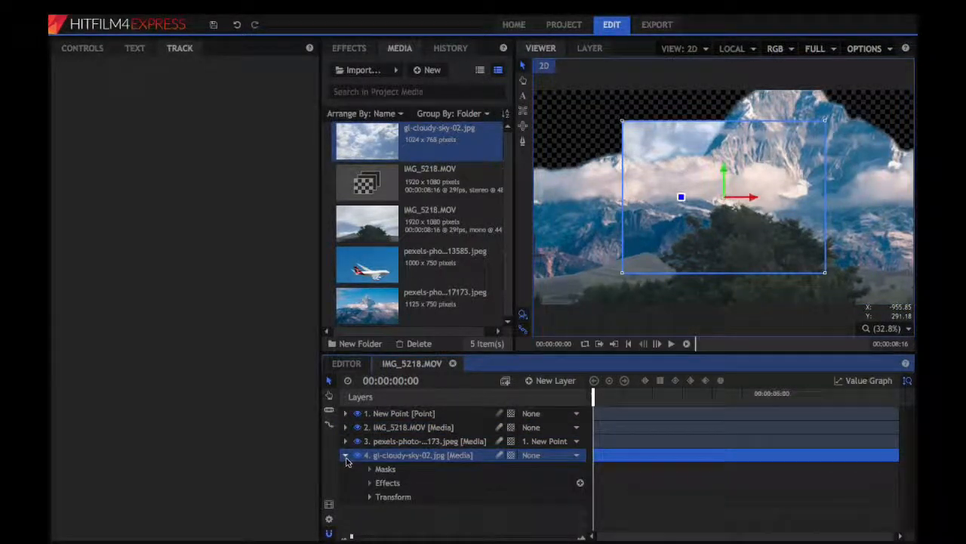
left_click(369, 496)
scroll(371, 502, "down", 2)
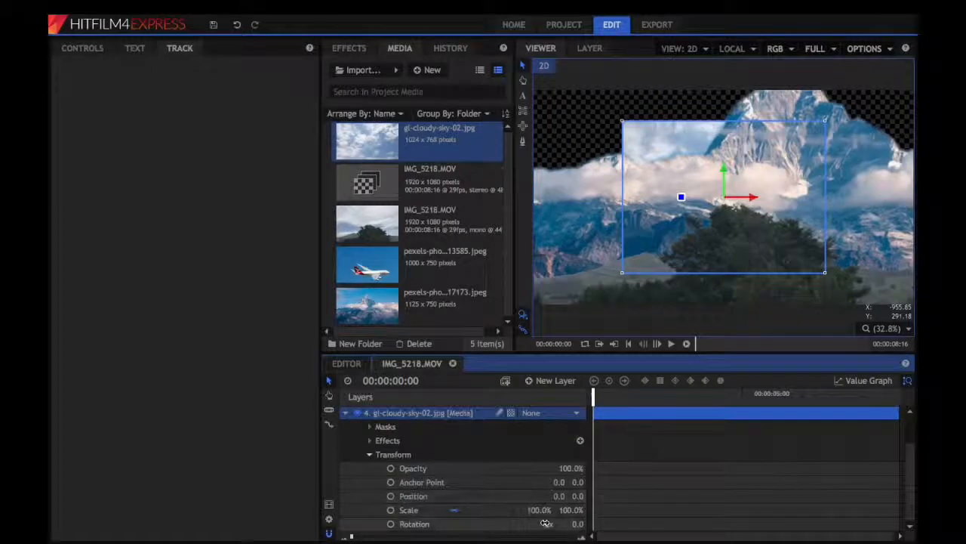
left_click_drag(539, 510, 535, 509)
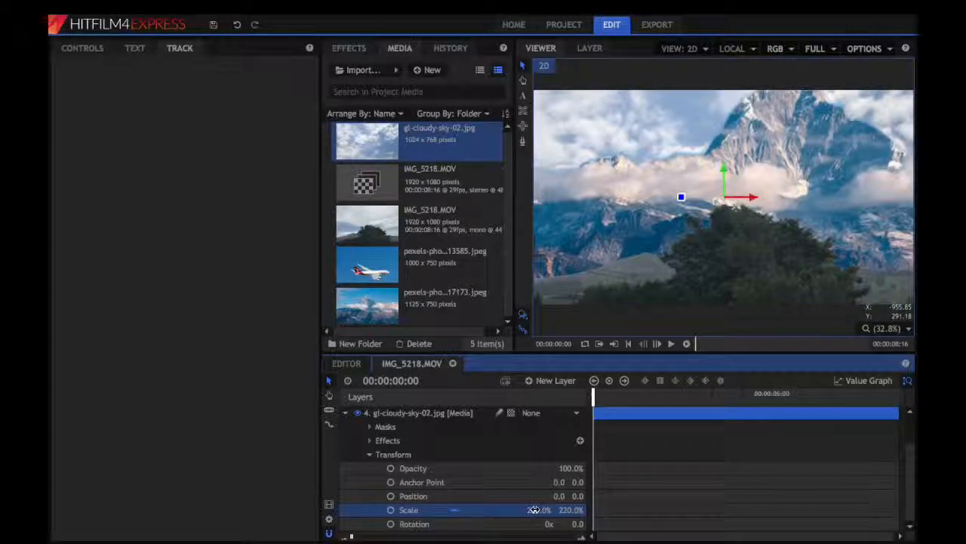
left_click(347, 413)
Set the feather strength of the mountain photo layer's mask to 10 pixels and collapse the layer
left_click(381, 441)
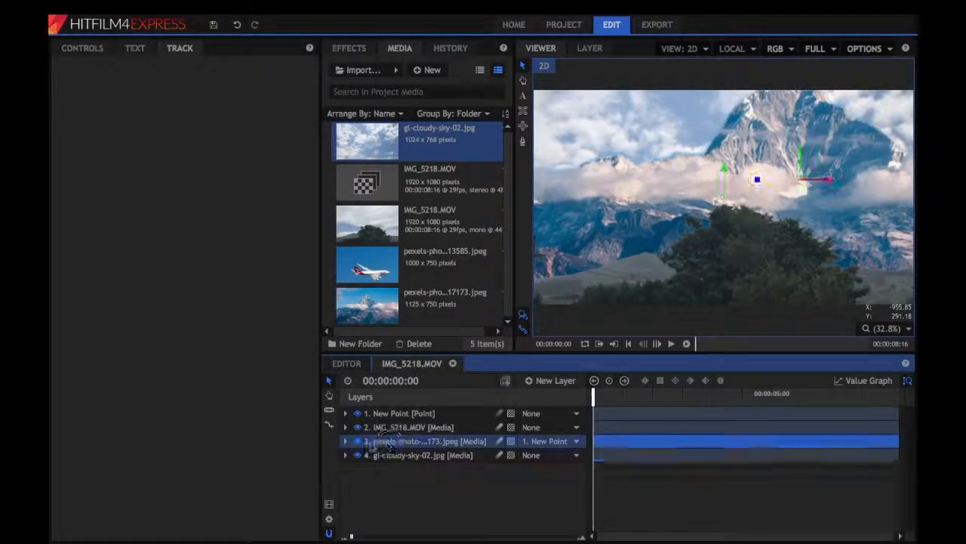
left_click(345, 441)
left_click(369, 454)
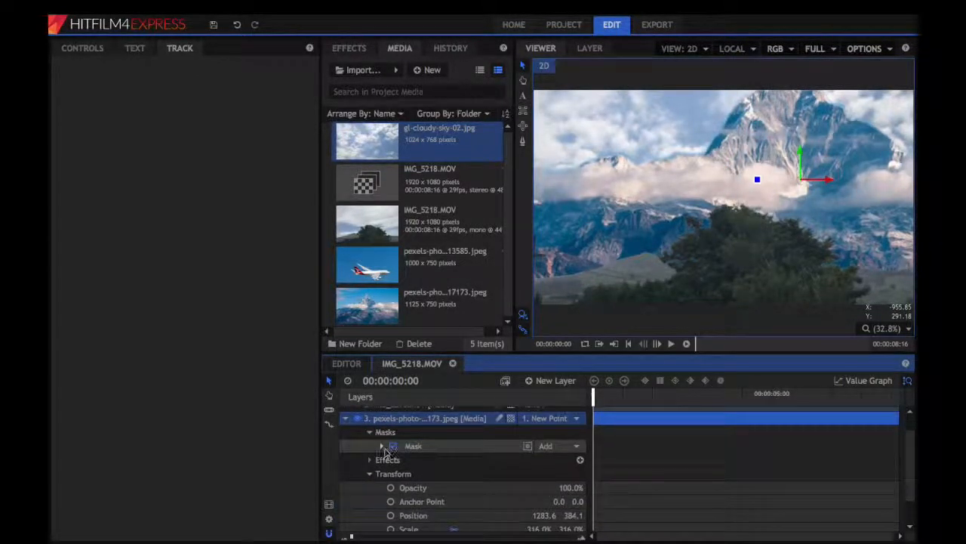
left_click(382, 446)
scroll(384, 449, "down", 1)
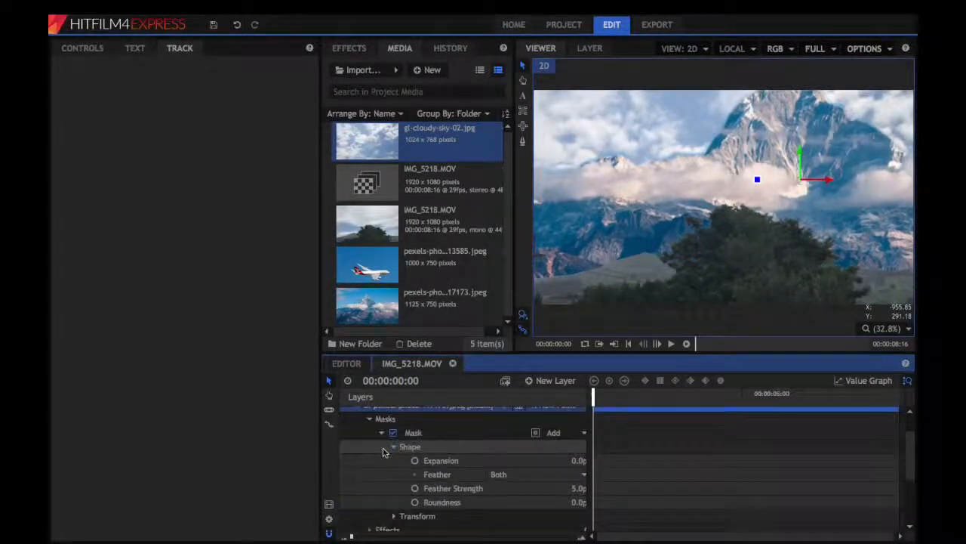
left_click(576, 489)
type("10")
key("Return")
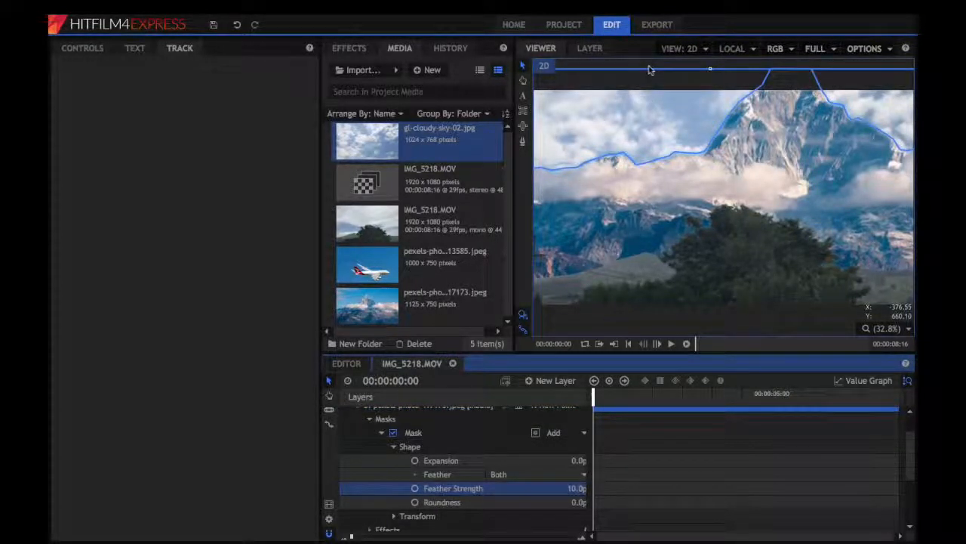
left_click(641, 64)
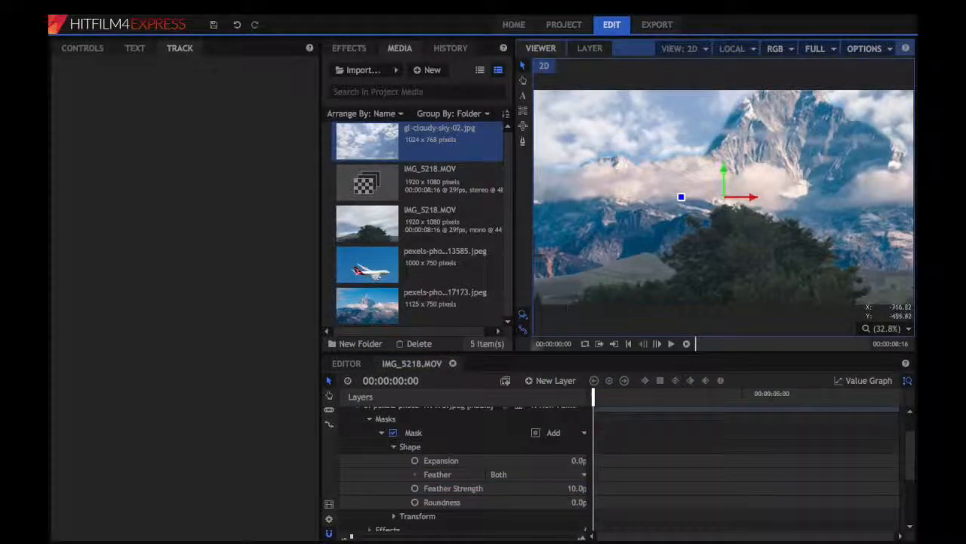
scroll(370, 483, "up", 3)
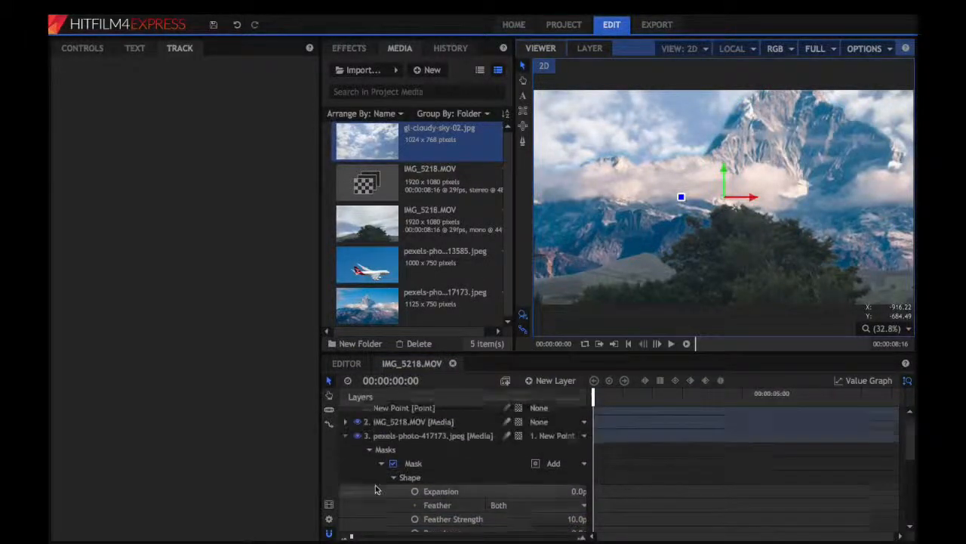
left_click(345, 441)
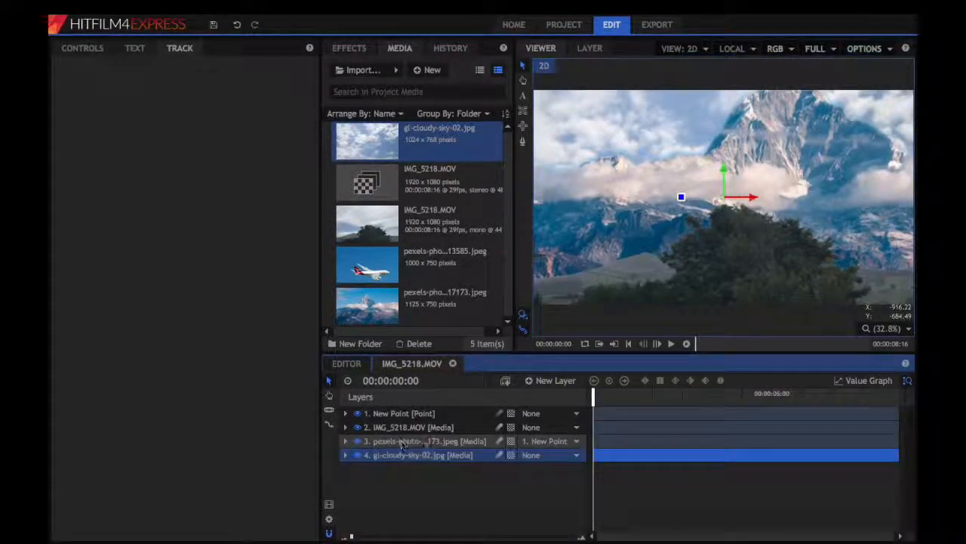
Play the composite briefly to examine how the sky moves against the mountain, then return to the first frame
key("space")
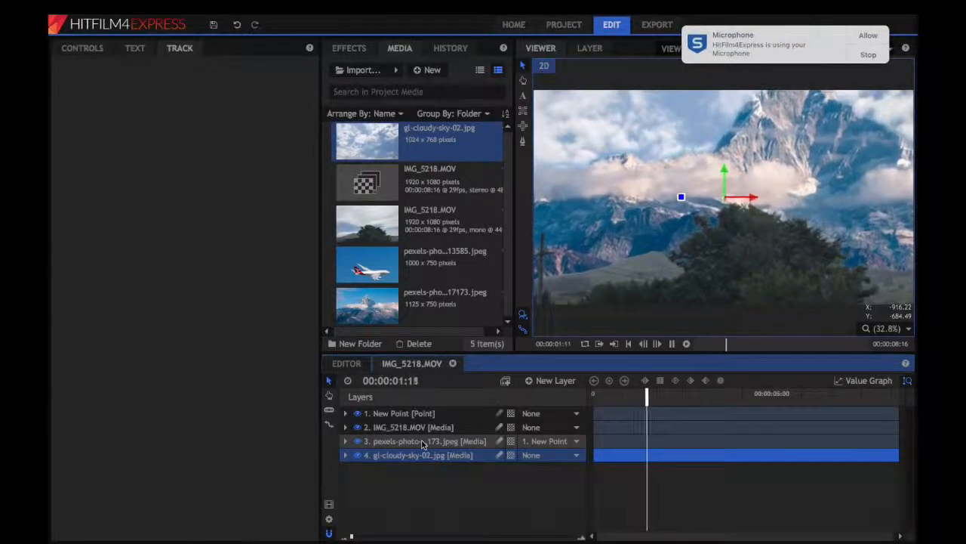
key("space")
left_click(878, 35)
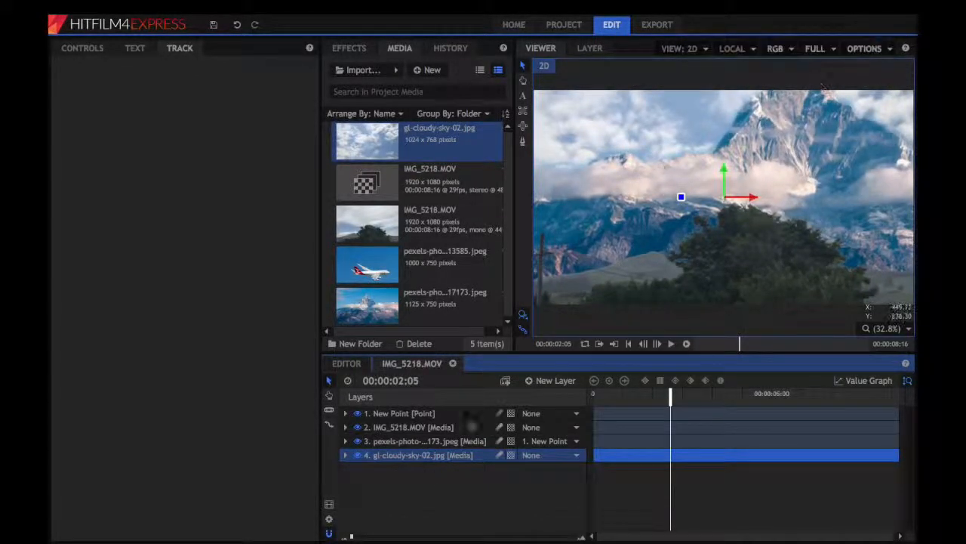
left_click_drag(678, 394, 593, 394)
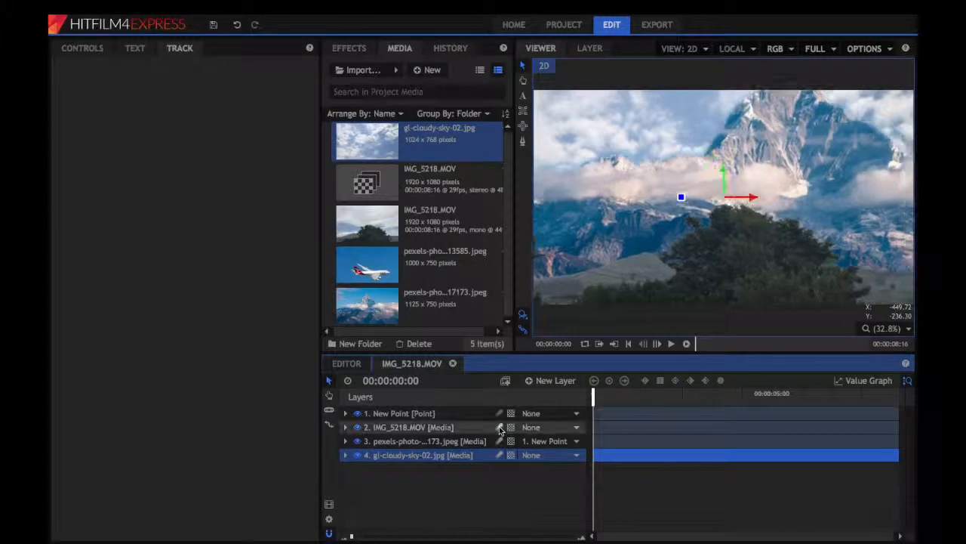
Parent the cloudy sky layer to New Point, play the composite to check the motion, and return to the first frame
left_click(557, 455)
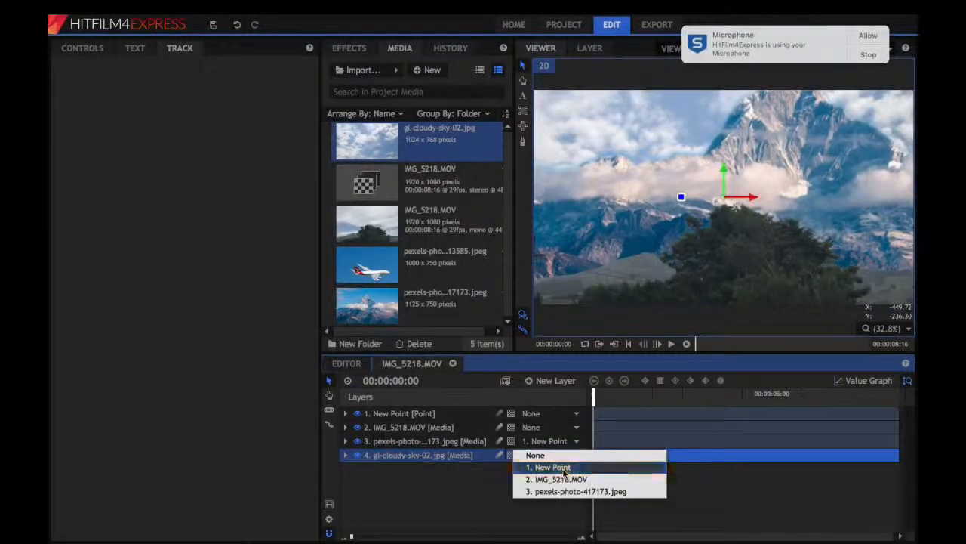
left_click(564, 469)
key("space")
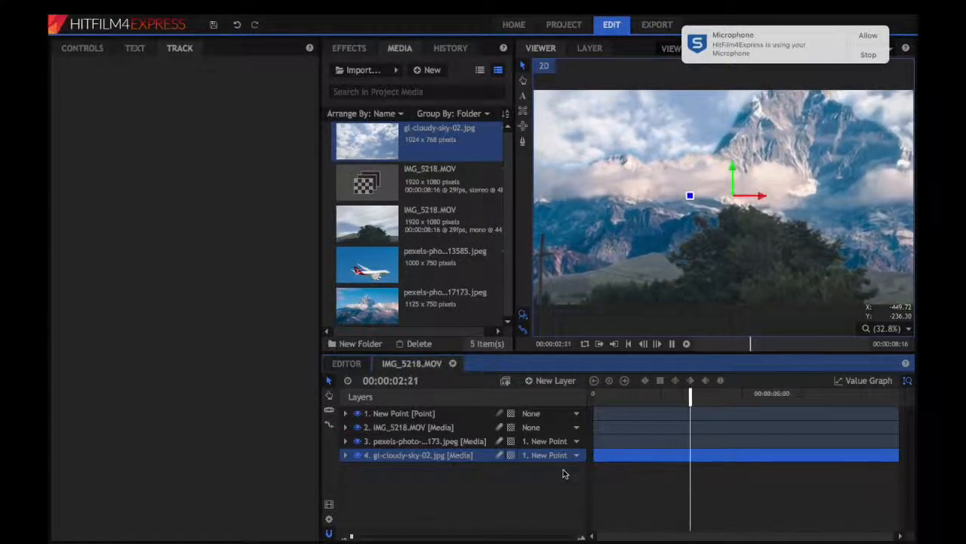
key("space")
key("space")
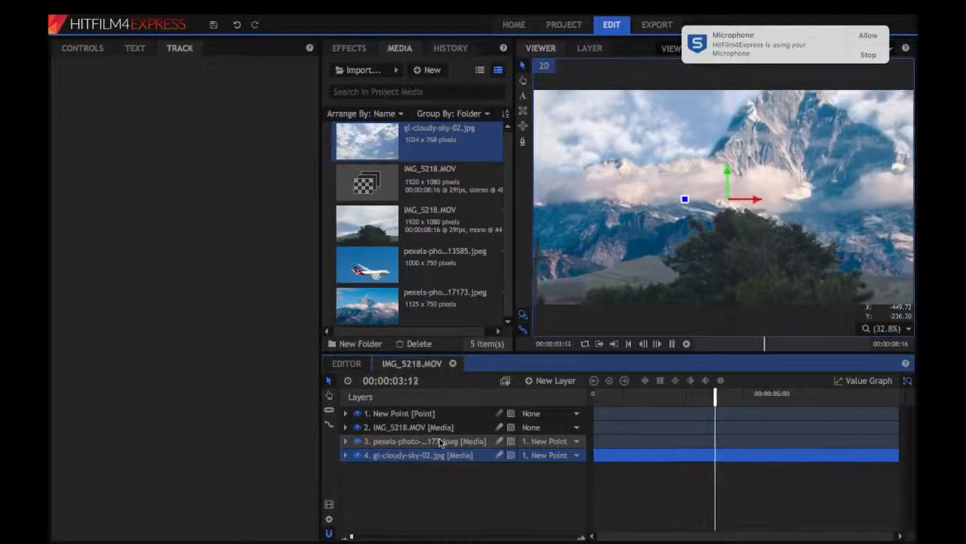
key("space")
left_click_drag(734, 392, 594, 393)
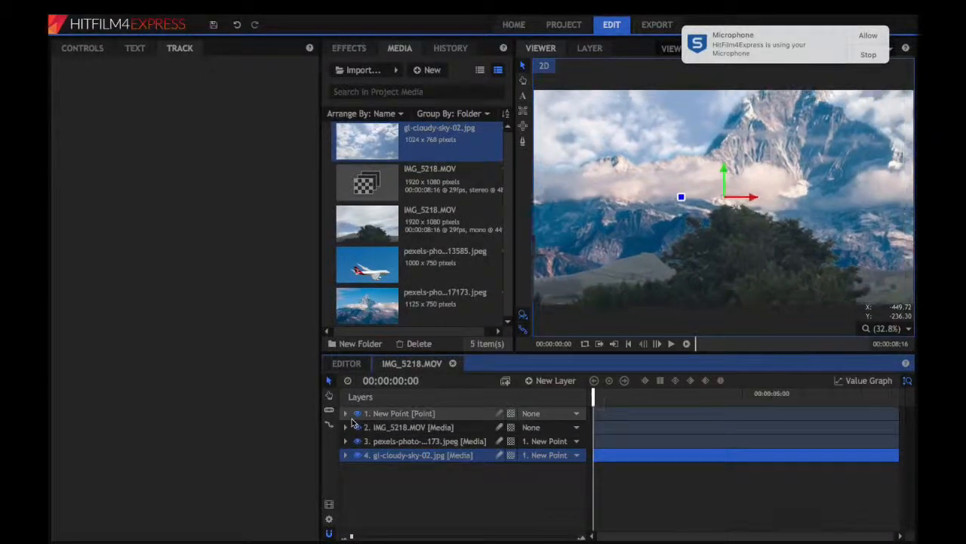
Lower the mountain photo layer's opacity to 70% and collapse the layer
left_click(417, 428)
left_click(421, 441)
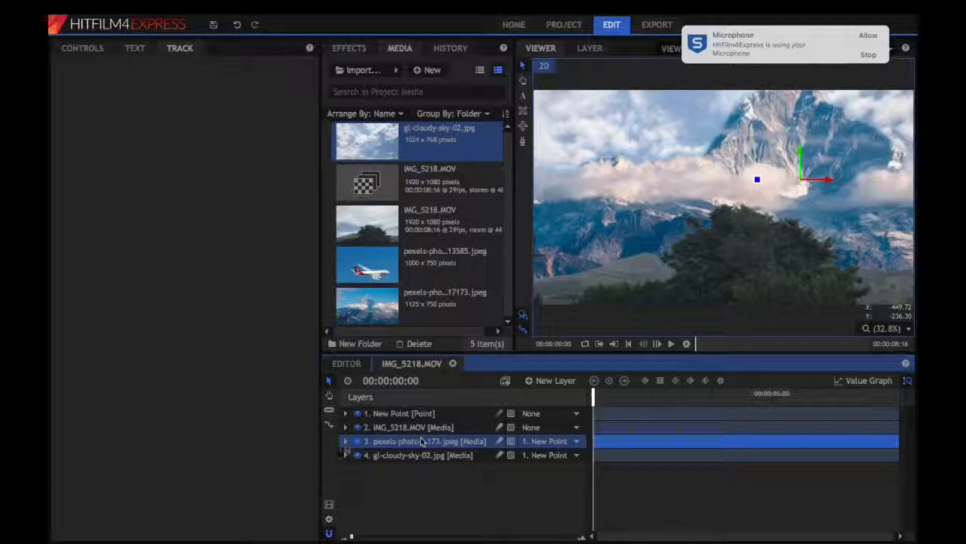
left_click(345, 442)
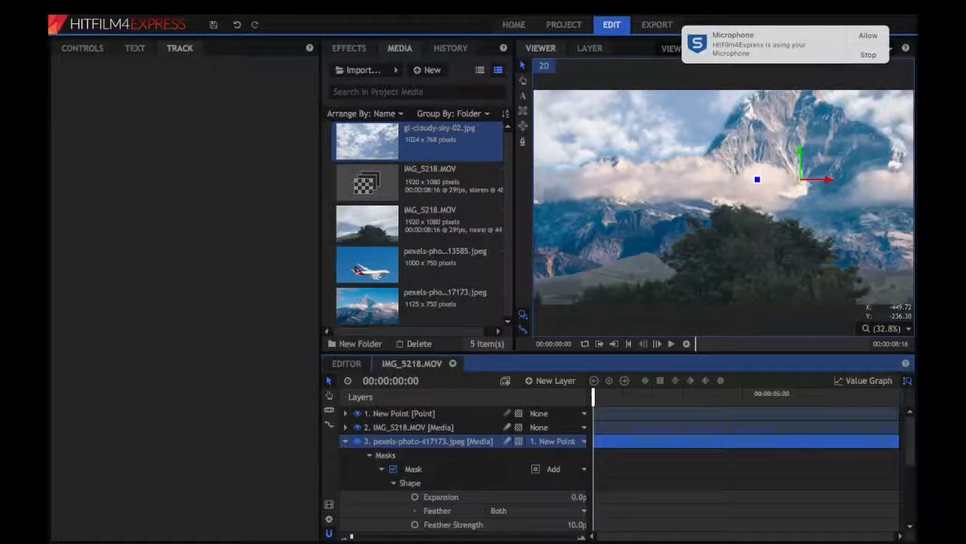
left_click(369, 454)
scroll(428, 500, "down", 2)
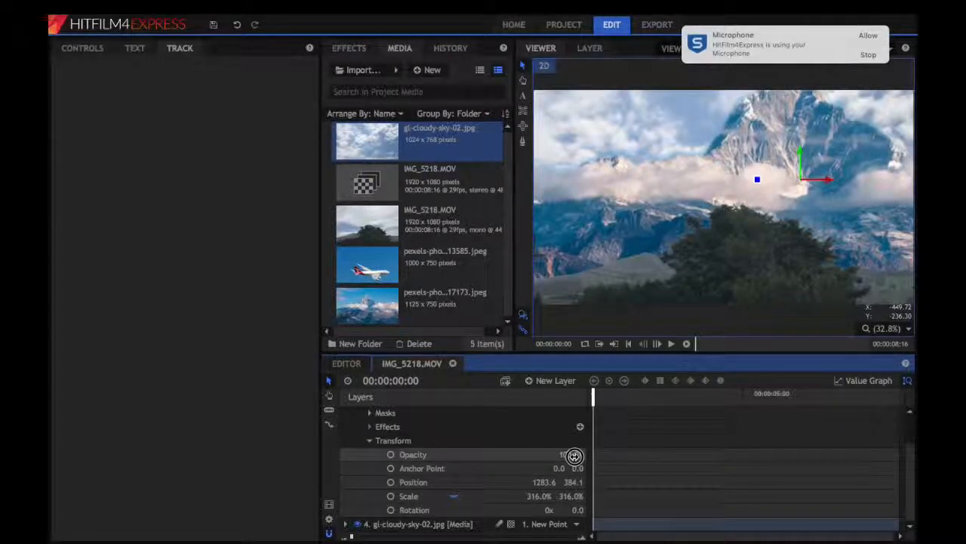
left_click_drag(574, 456, 575, 456)
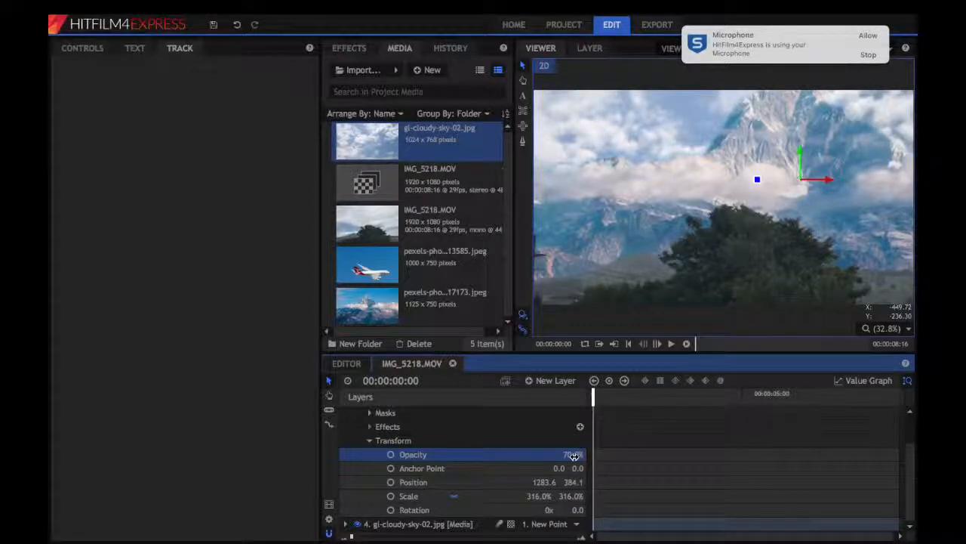
scroll(453, 453, "up", 3)
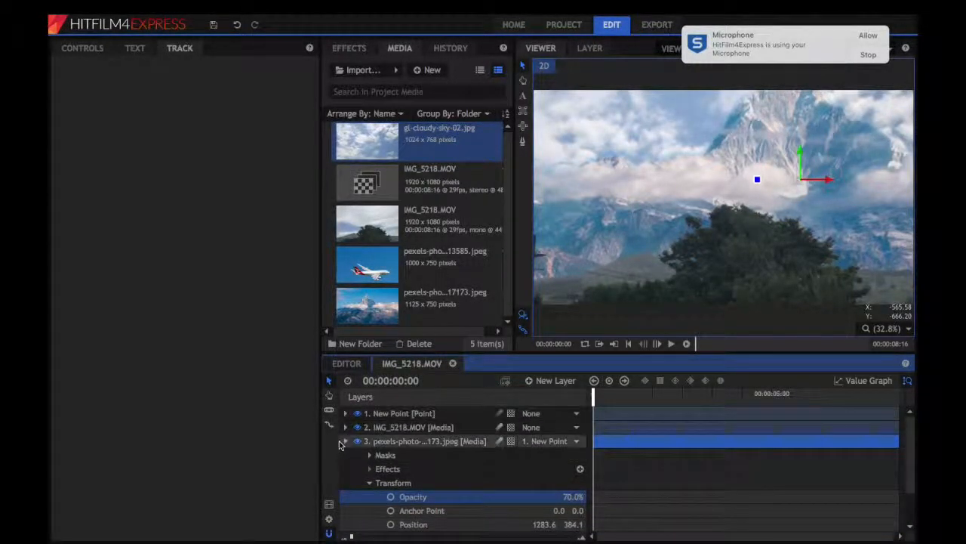
left_click(345, 441)
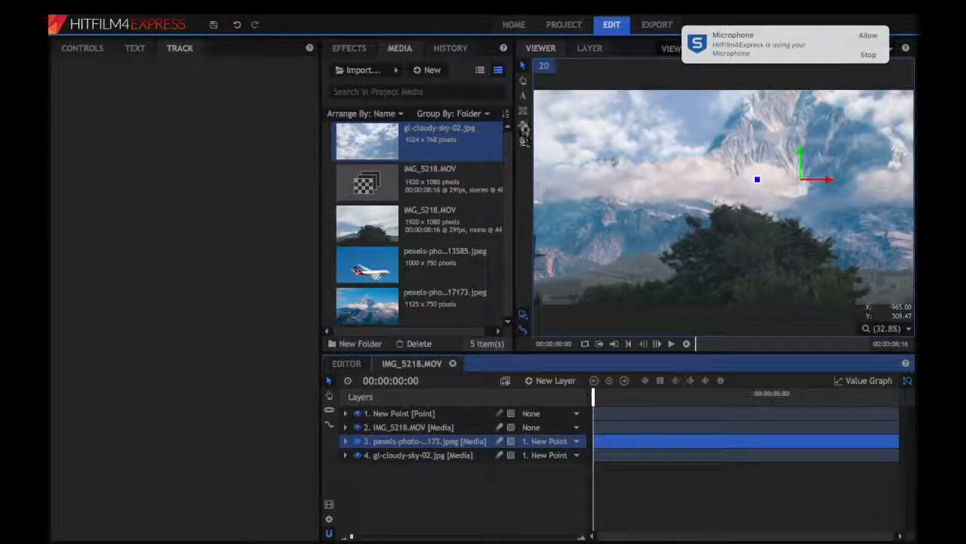
Duplicate the cloudy sky layer and place the copy directly above the mountain photo layer
scroll(639, 204, "down", 3)
scroll(639, 203, "up", 4)
scroll(640, 204, "down", 3)
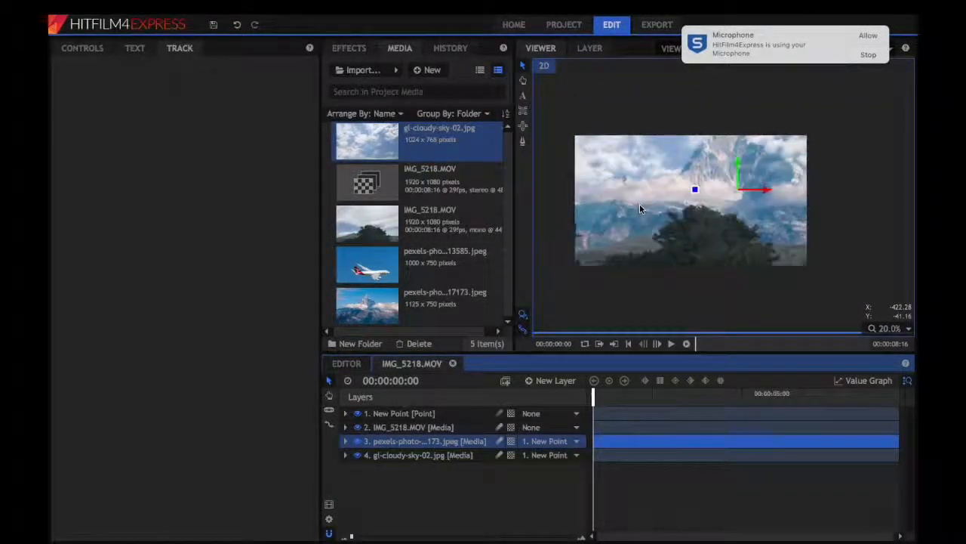
left_click(522, 127)
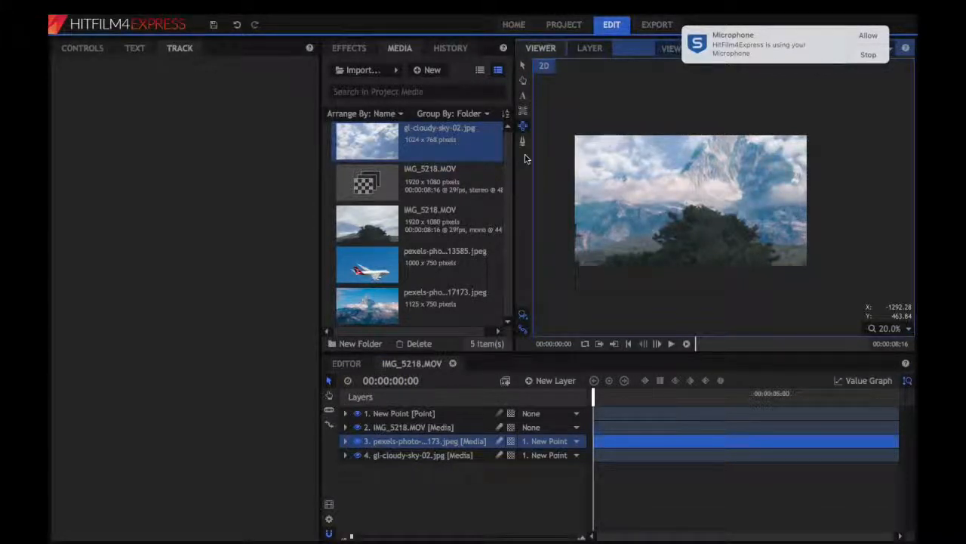
left_click(524, 67)
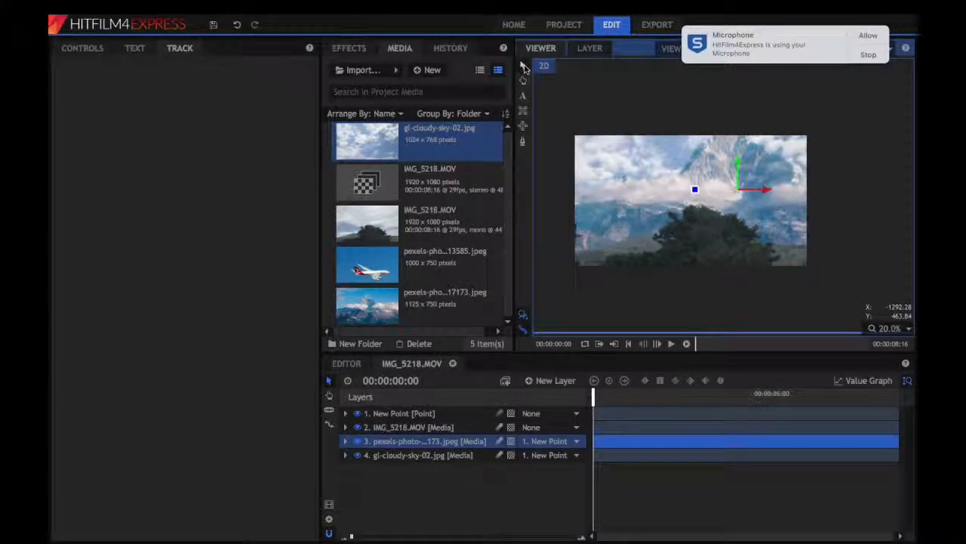
left_click(423, 457)
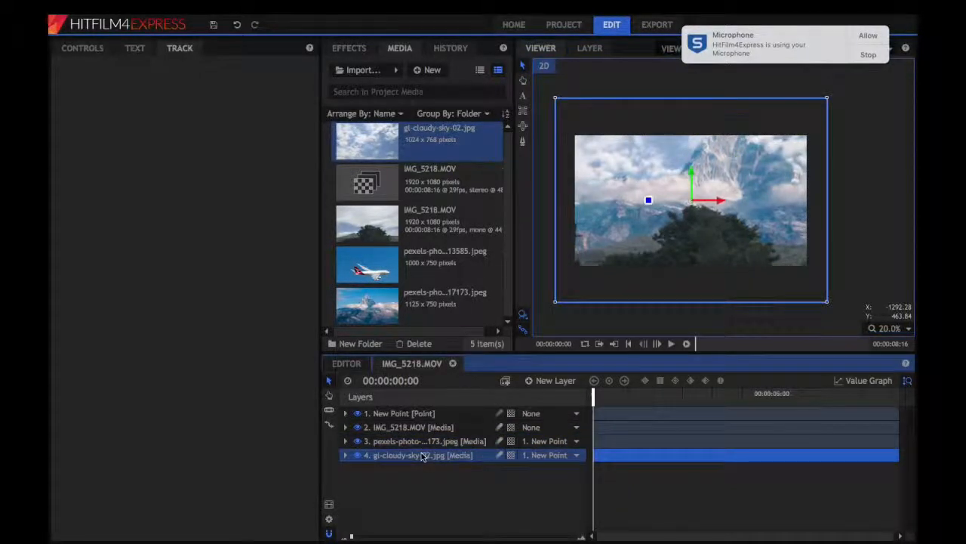
right_click(423, 456)
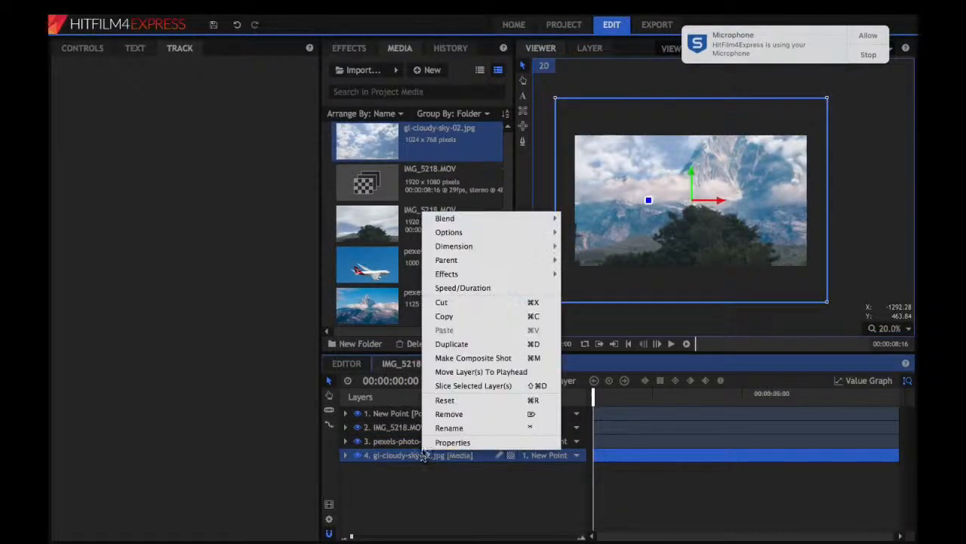
left_click(465, 344)
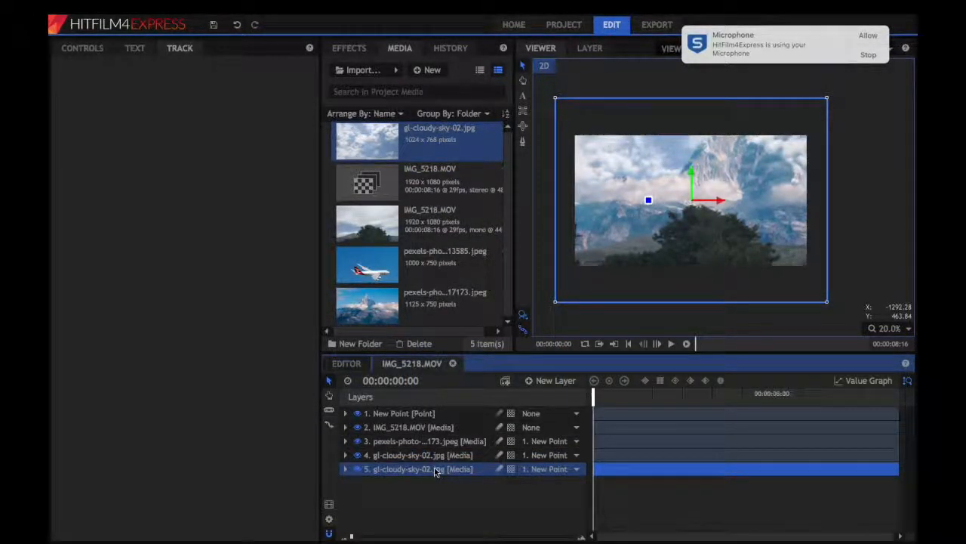
left_click_drag(434, 472, 434, 436)
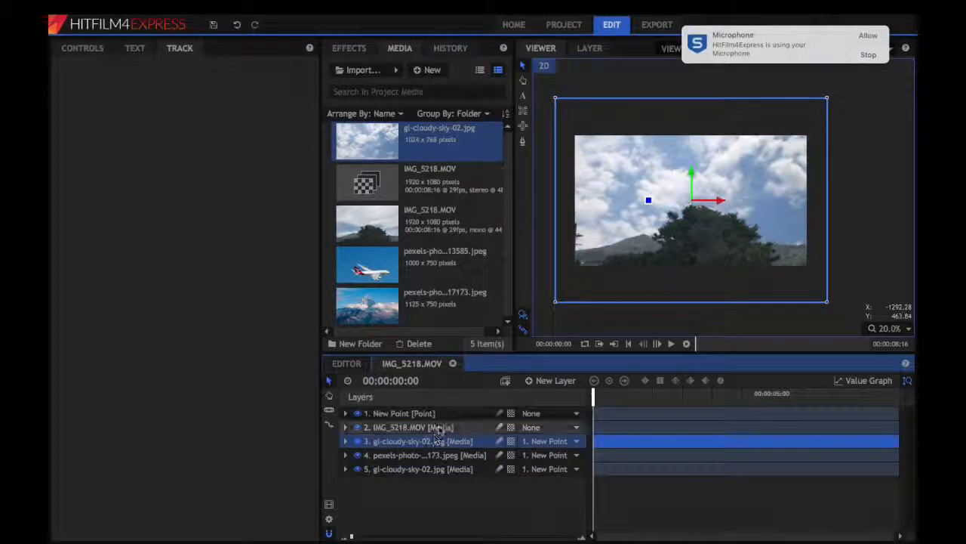
With the upper cloudy sky layer temporarily hidden, draw an ellipse mask on it around the mountain peak, and allow microphone access
left_click(357, 441)
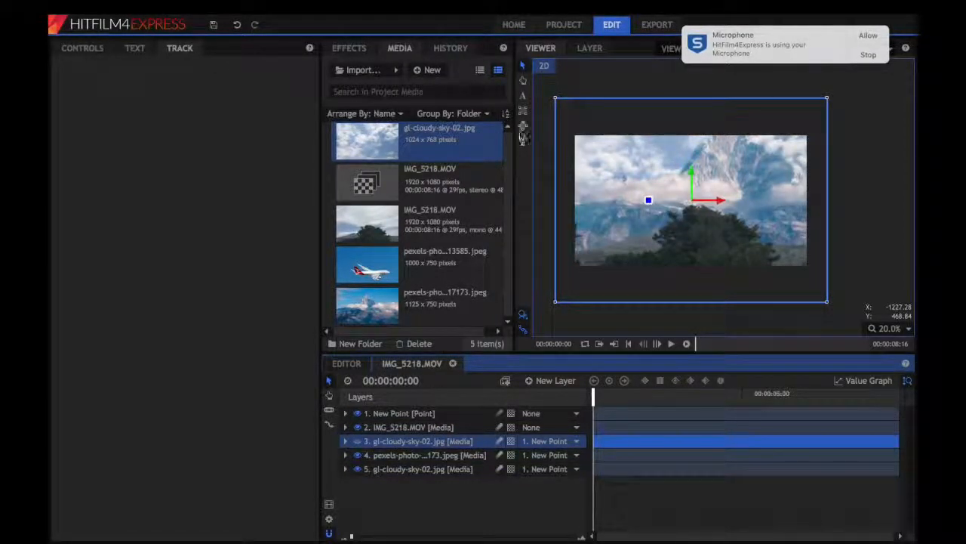
left_click(522, 125)
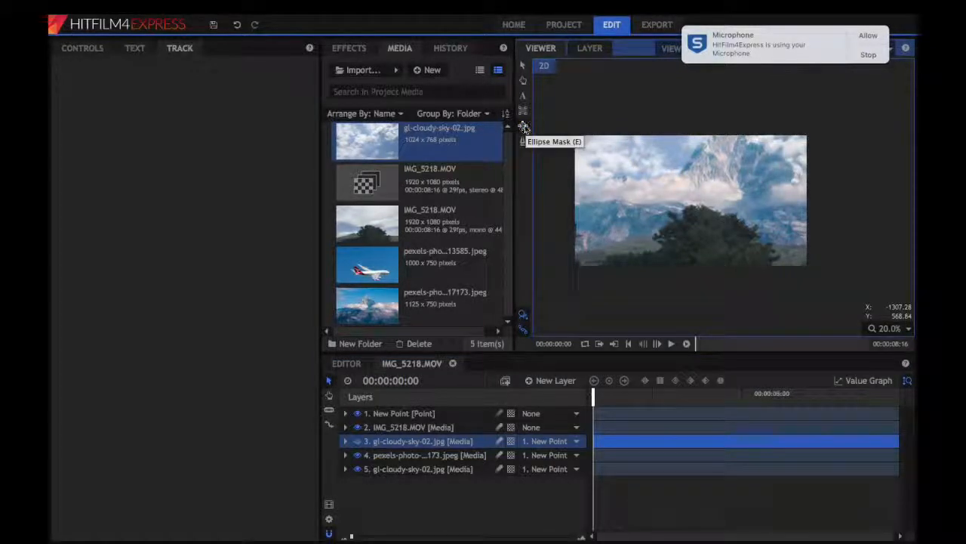
left_click(640, 161)
scroll(641, 161, "down", 4)
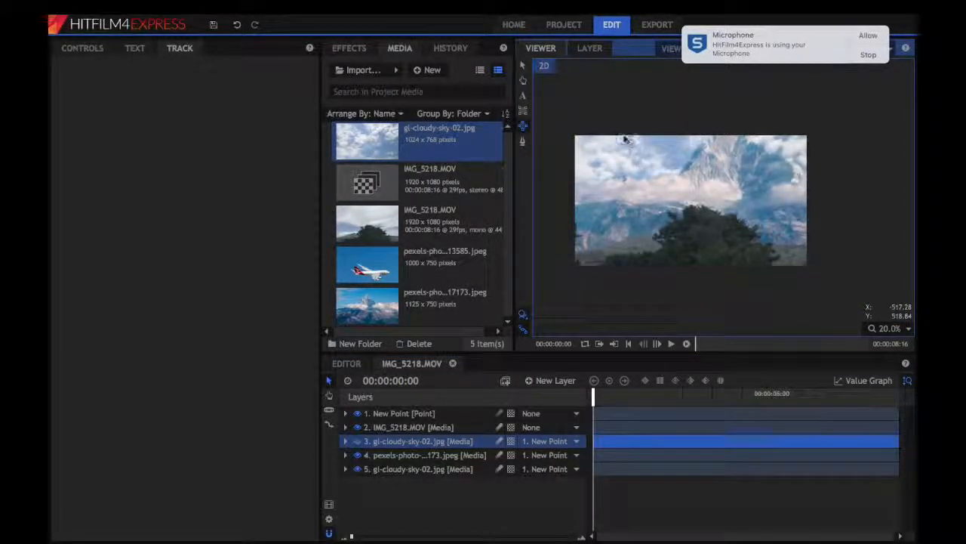
left_click_drag(620, 135, 759, 210)
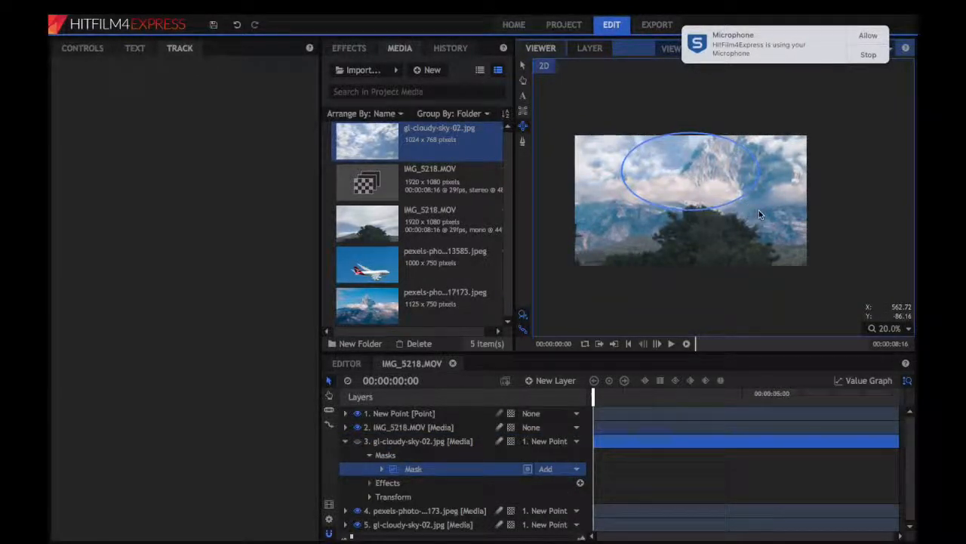
left_click(359, 444)
left_click(417, 443)
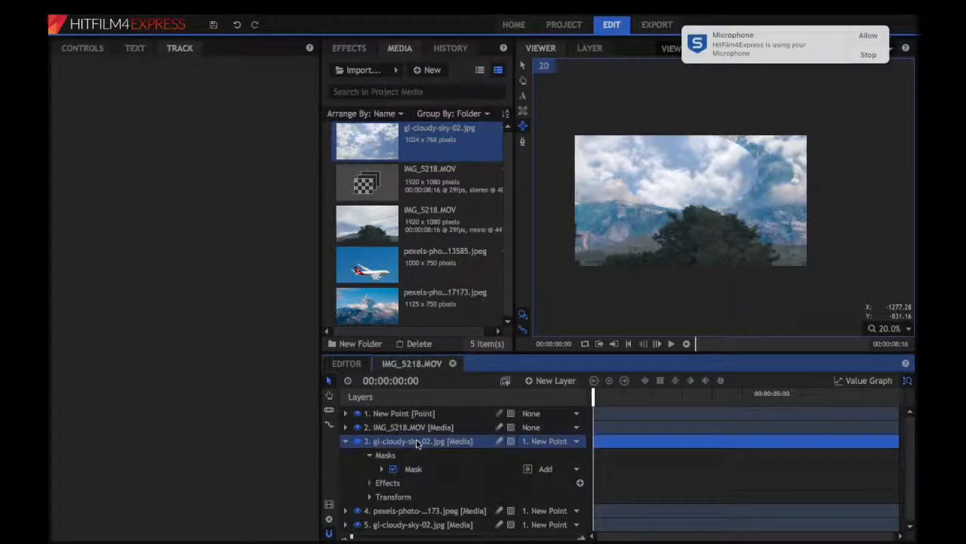
left_click(861, 39)
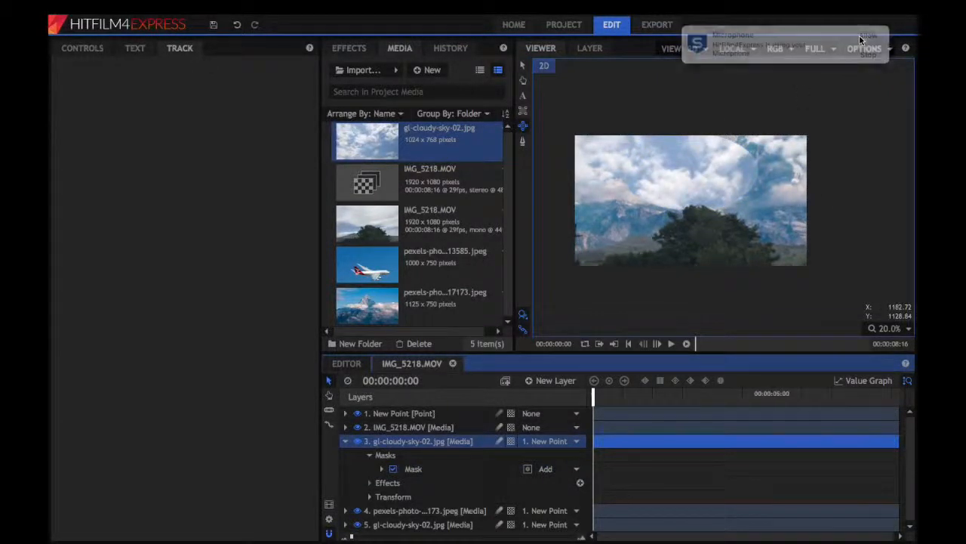
Set the opacity of the masked upper cloudy sky layer to 40%
scroll(743, 219, "up", 2)
scroll(743, 218, "down", 4)
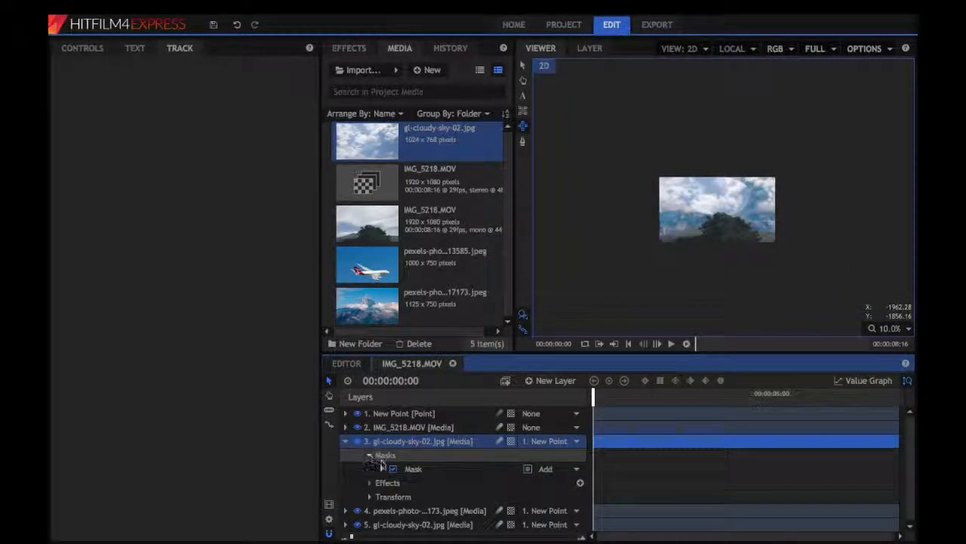
left_click(369, 497)
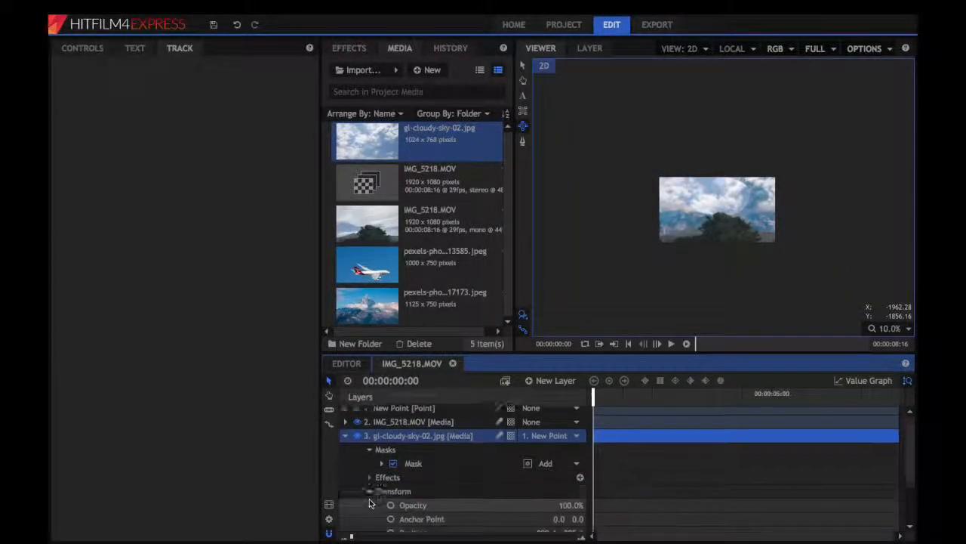
left_click(569, 498)
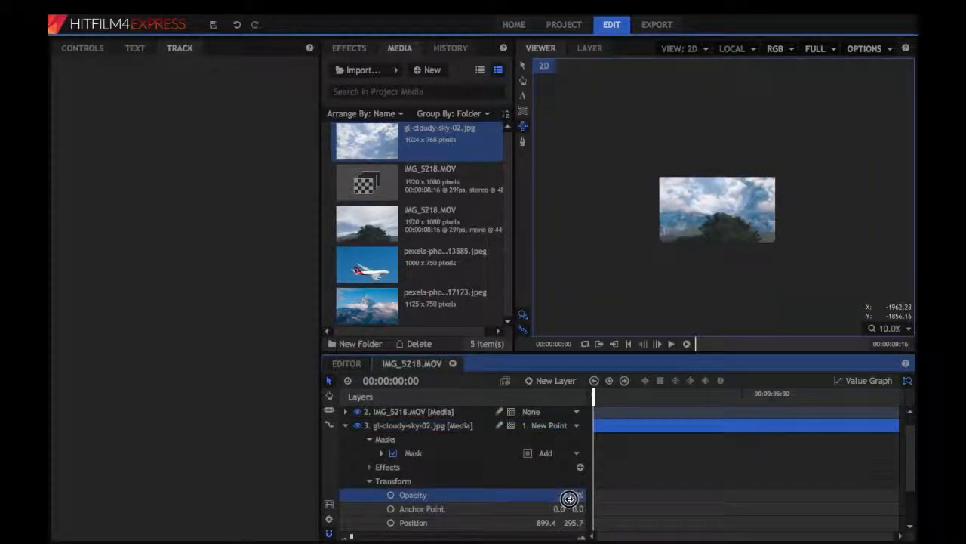
left_click(574, 495)
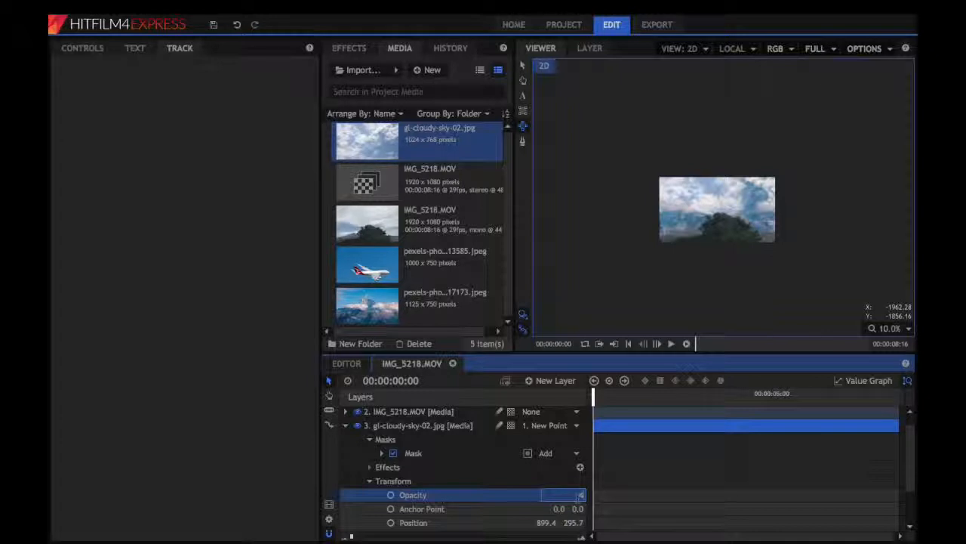
type("40")
key("Return")
Scale the composite to fit the viewer and set the upper cloudy sky layer's opacity to 60%
scroll(790, 227, "up", 5)
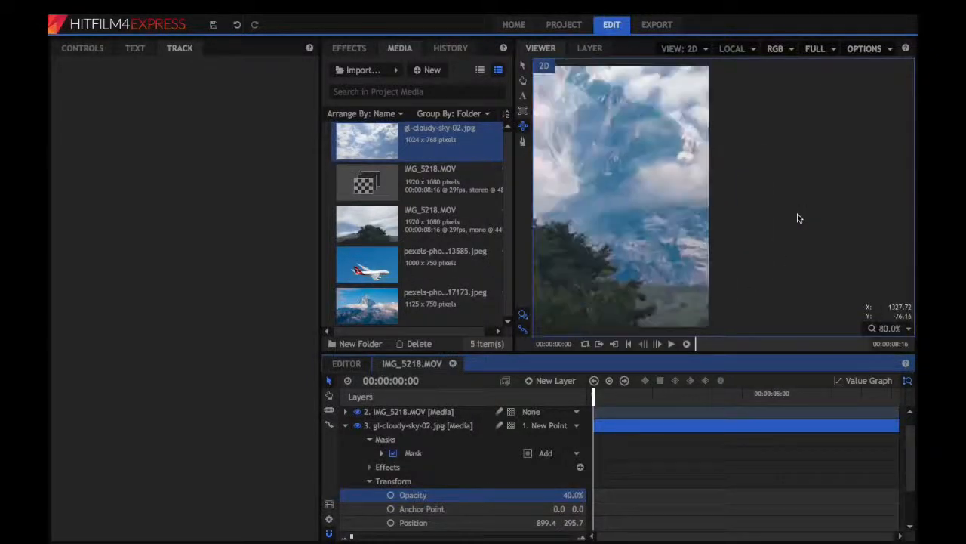
left_click(889, 329)
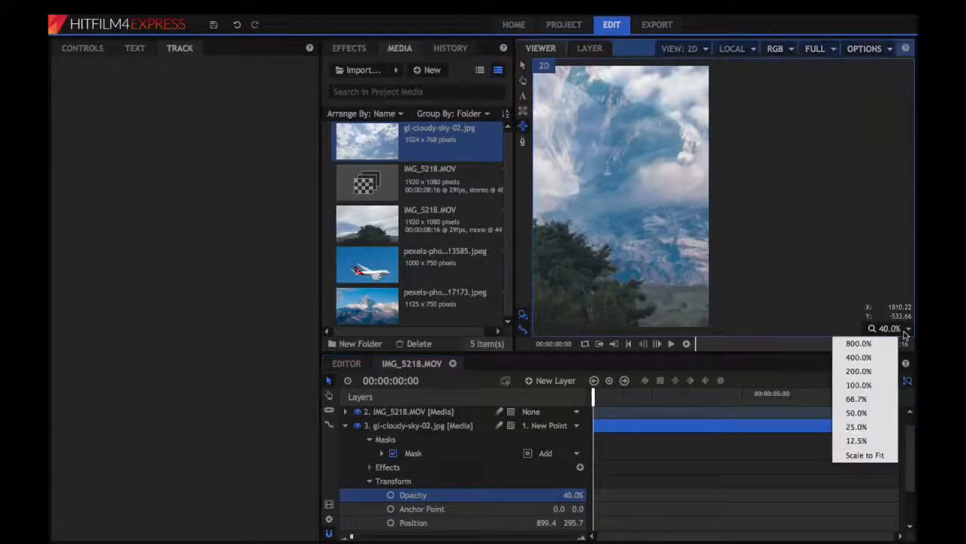
left_click(880, 455)
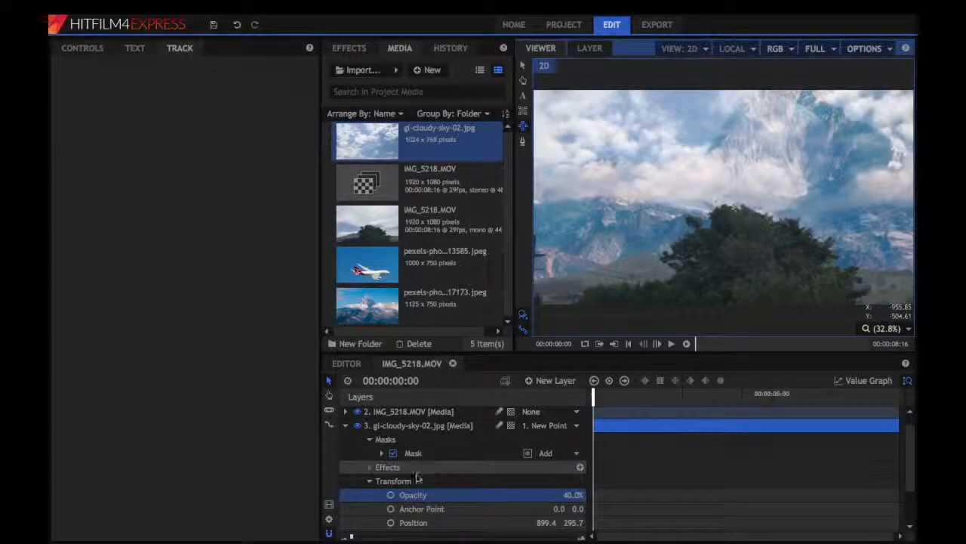
left_click(574, 494)
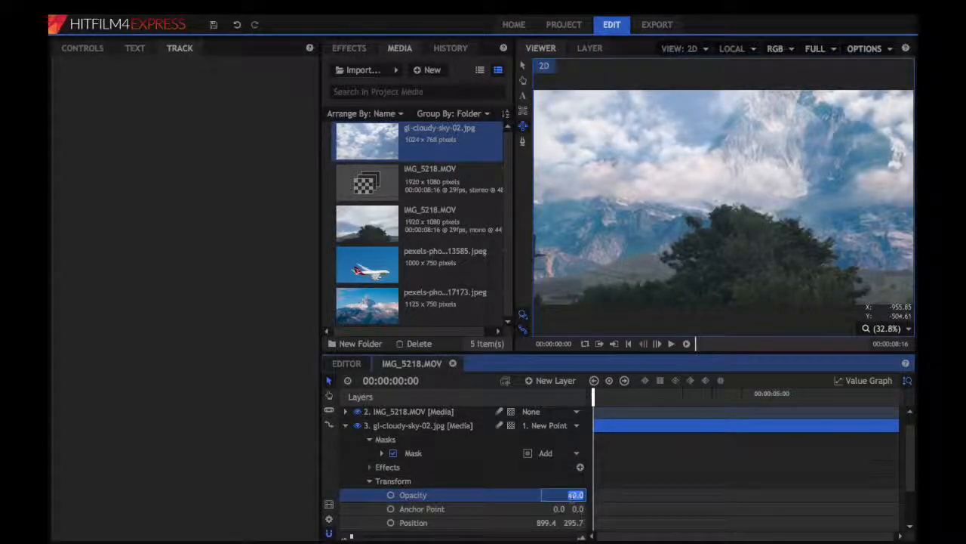
type("0")
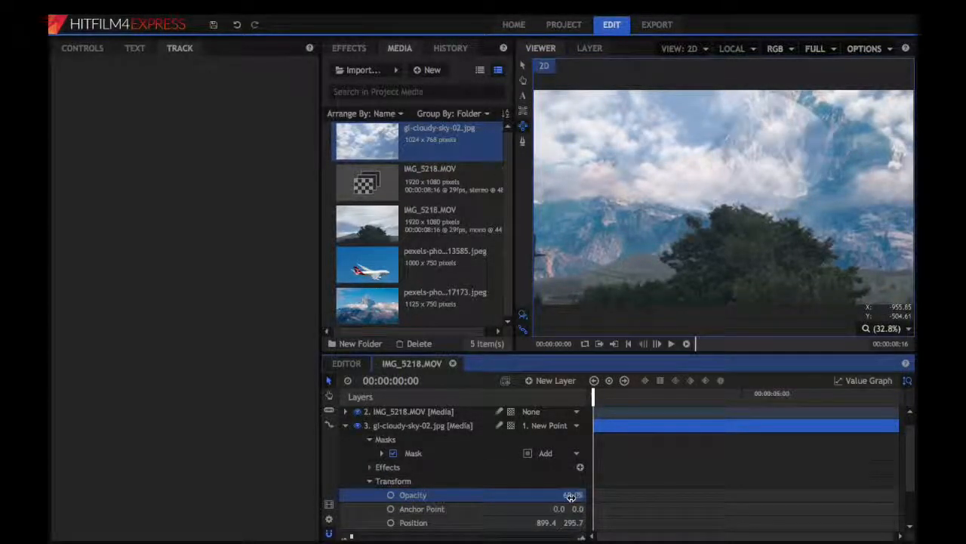
key("Return")
Set the feather strength of the upper cloudy sky layer's ellipse mask to 46 pixels
scroll(520, 437, "up", 1)
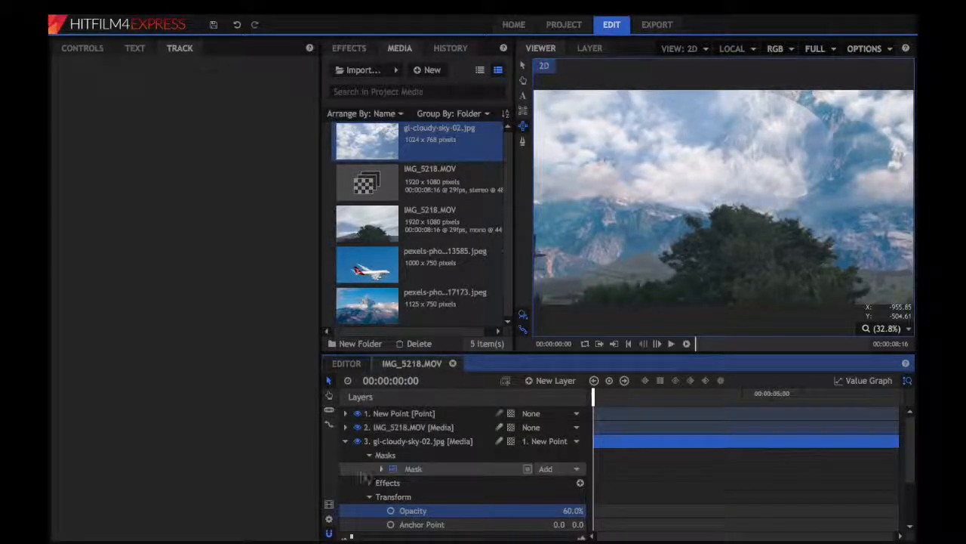
left_click(382, 469)
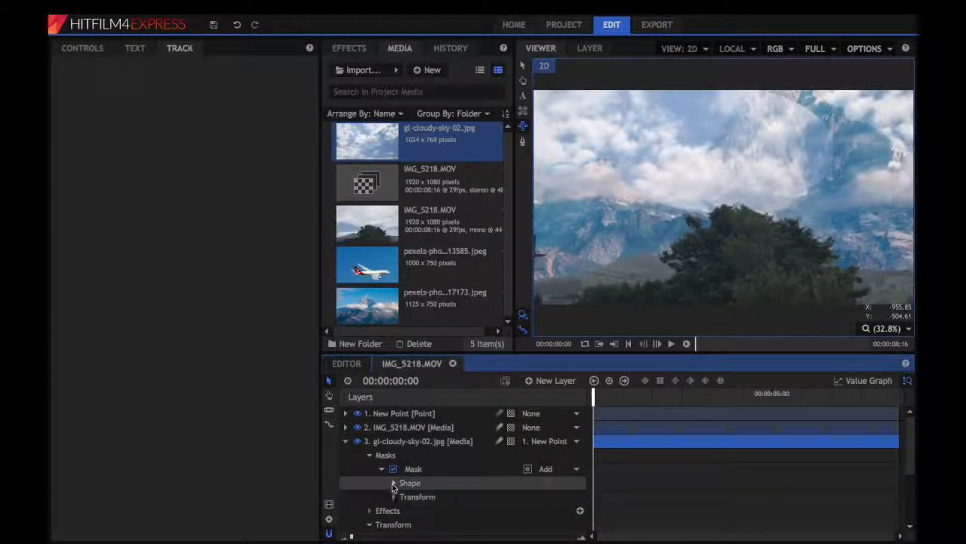
left_click(393, 483)
scroll(393, 483, "down", 2)
scroll(392, 487, "down", 1)
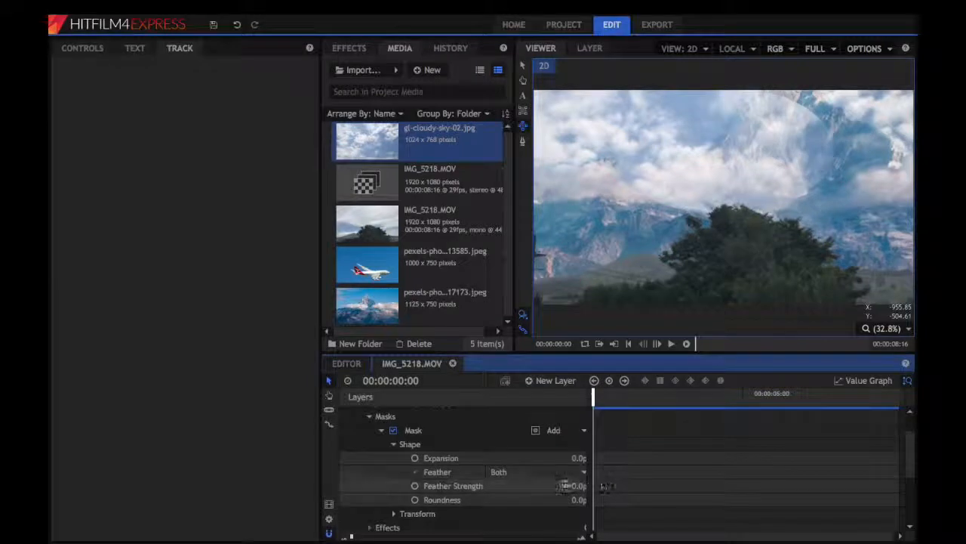
left_click(576, 486)
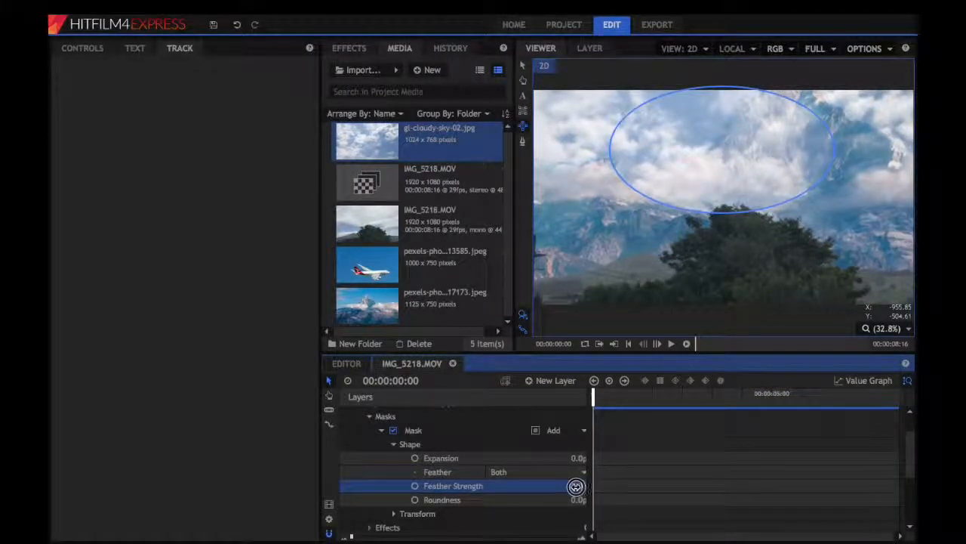
left_click(425, 432)
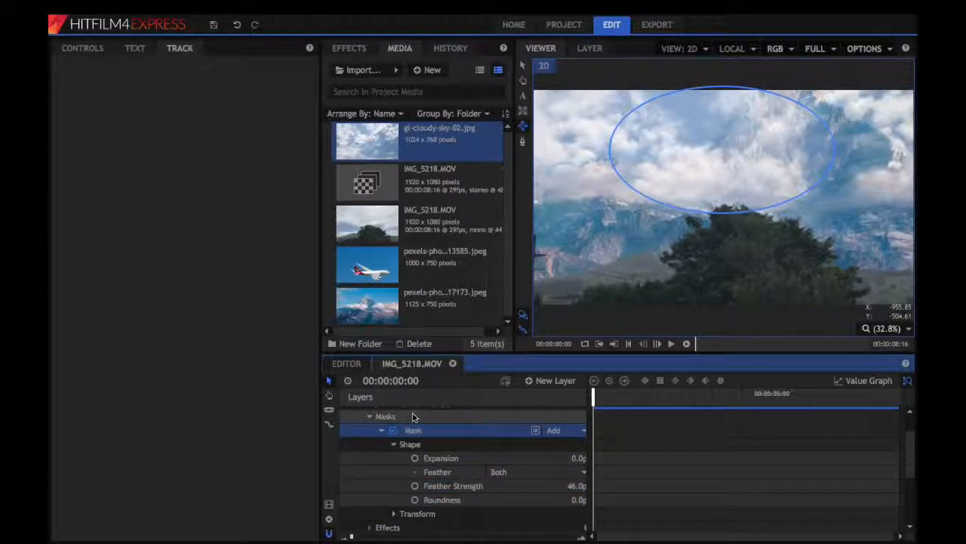
left_click(412, 417)
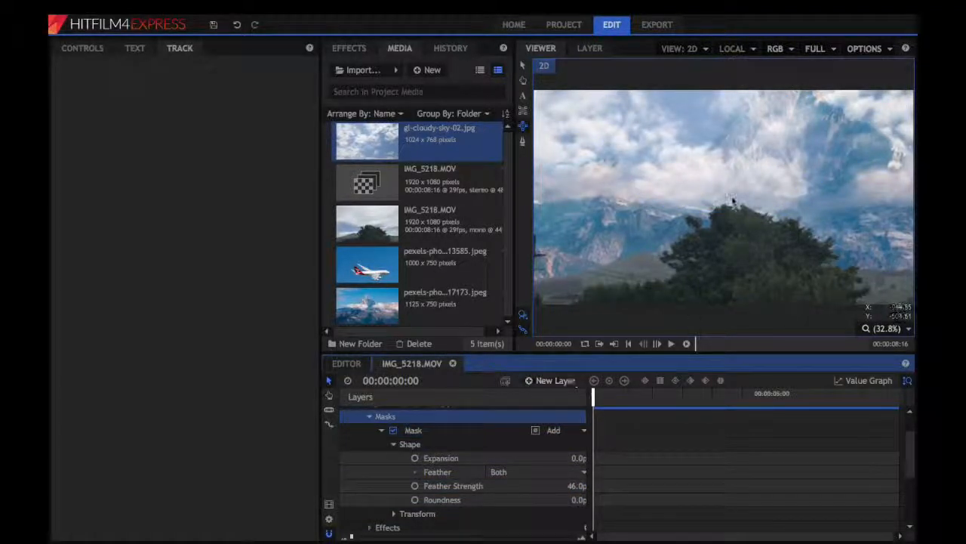
Enlarge the upper cloudy sky layer's ellipse mask, shift it toward the frame's upper left, and collapse the layer
scroll(423, 446, "up", 1)
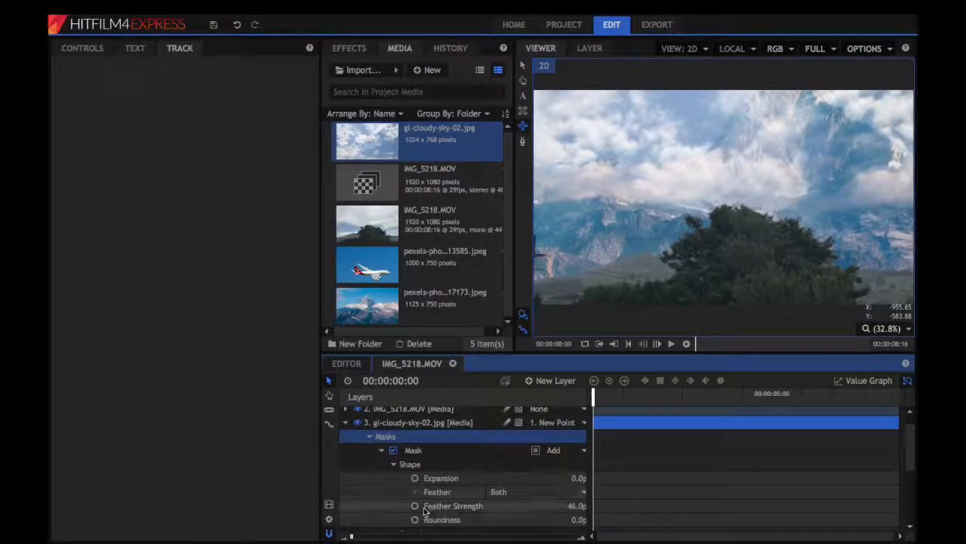
scroll(425, 511, "down", 3)
scroll(425, 511, "up", 3)
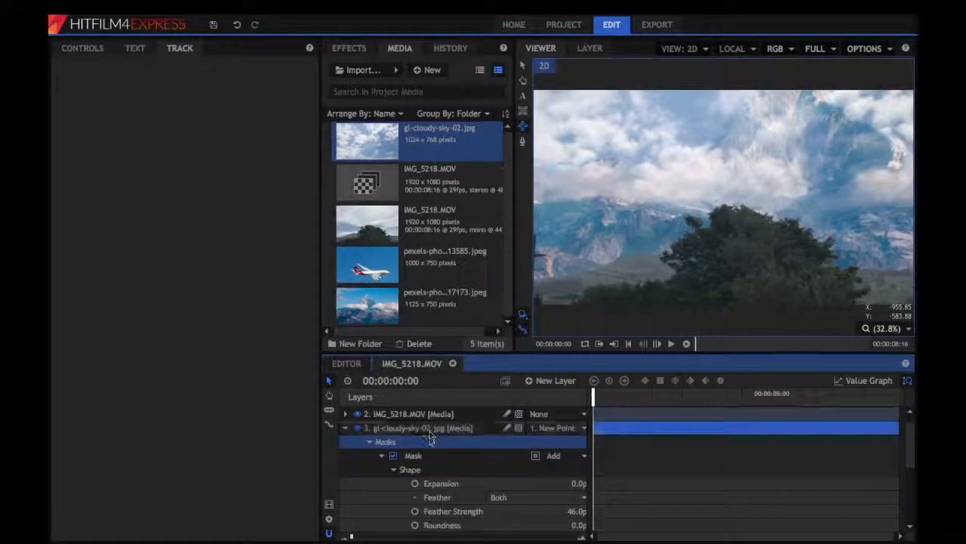
left_click(430, 455)
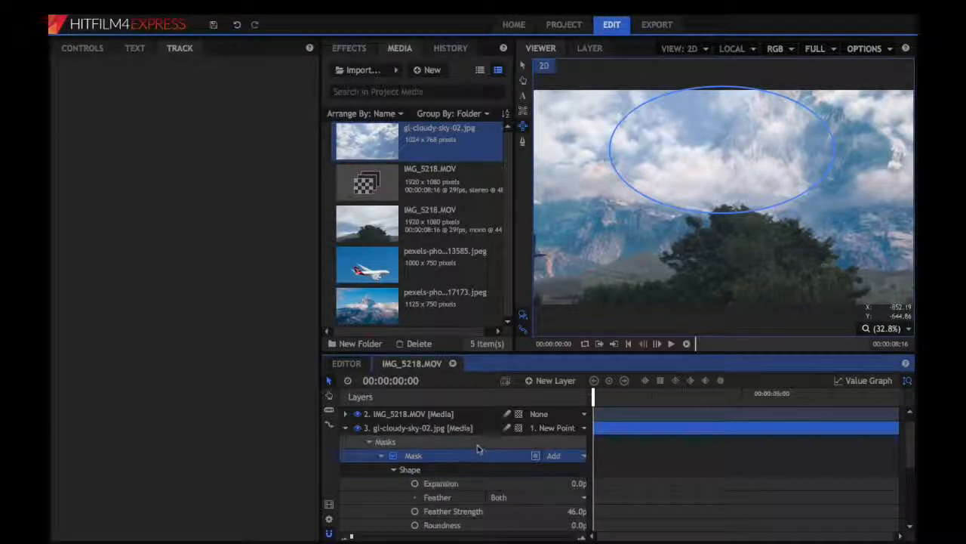
left_click(524, 67)
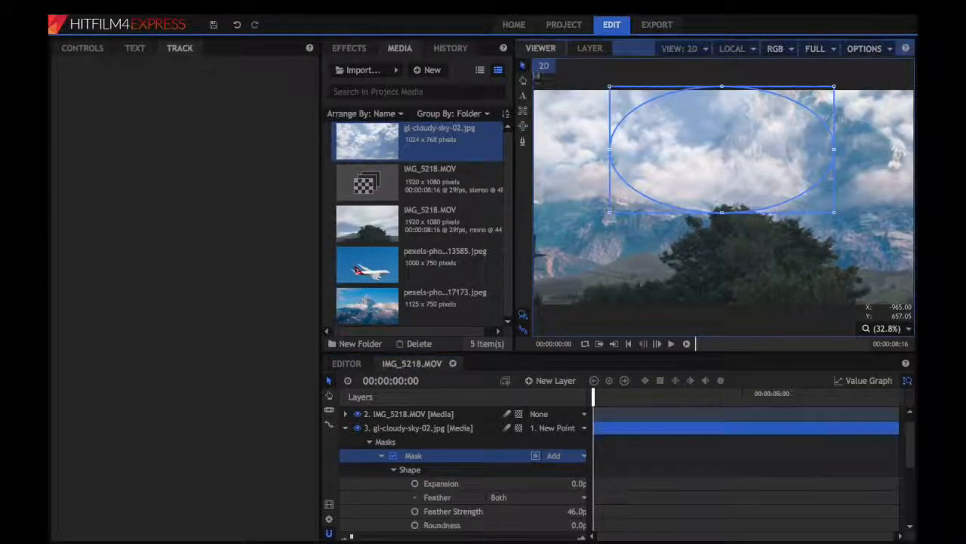
left_click_drag(833, 214, 884, 249)
mouse_move(864, 240)
left_mouse_down()
mouse_move(826, 233)
mouse_move(870, 250)
left_mouse_up()
left_click_drag(684, 133, 610, 119)
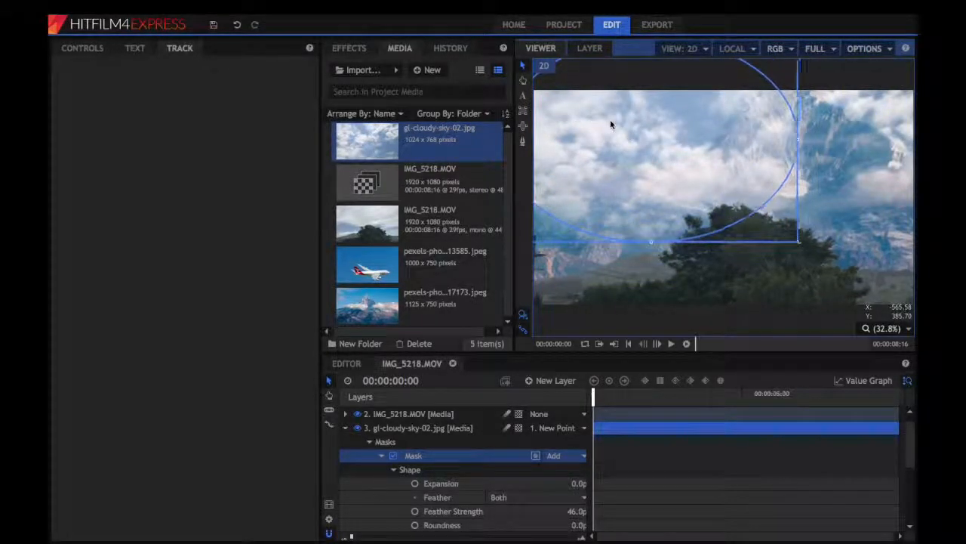
left_click(378, 428)
left_click(345, 427)
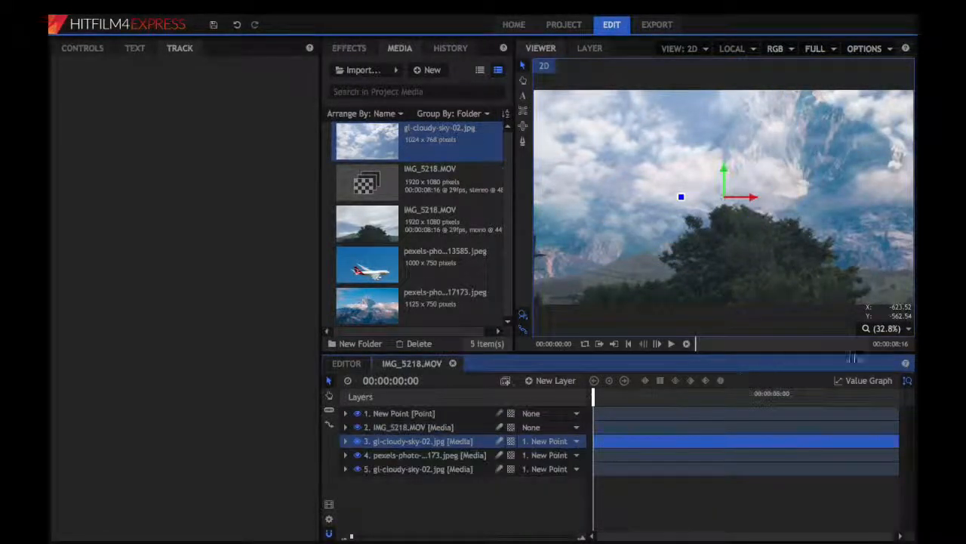
Apply the Color Balance effect from the Color Correction group to the IMG_5218.MOV tree footage layer
left_click(875, 330)
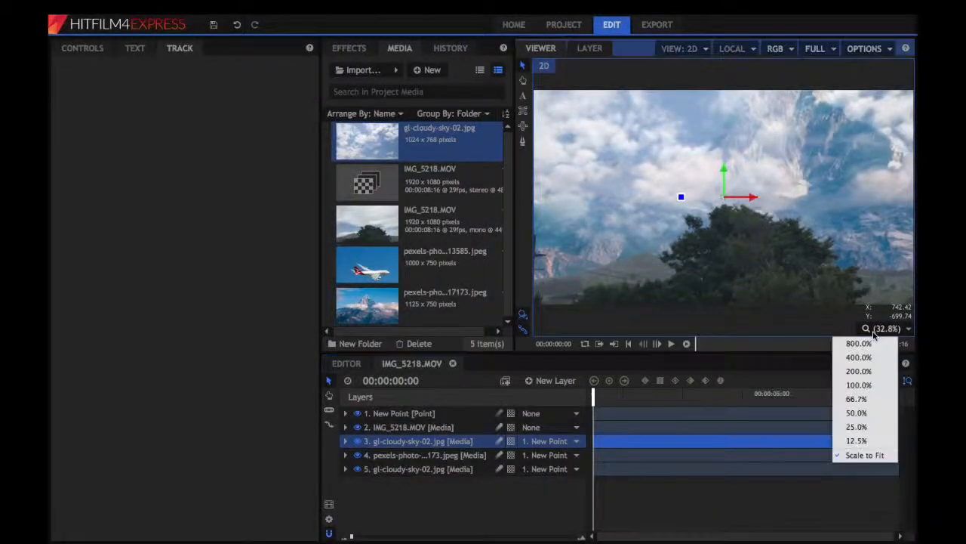
left_click(869, 453)
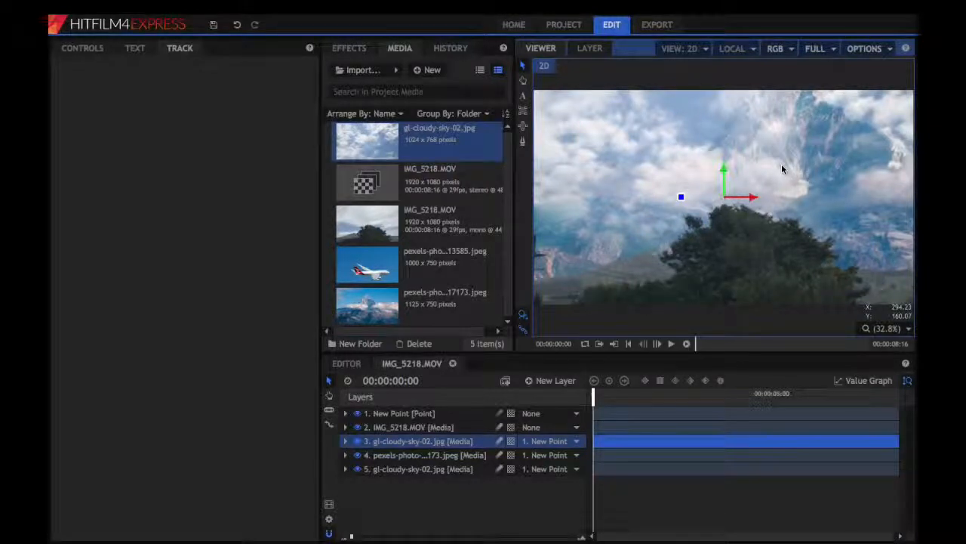
left_click(441, 428)
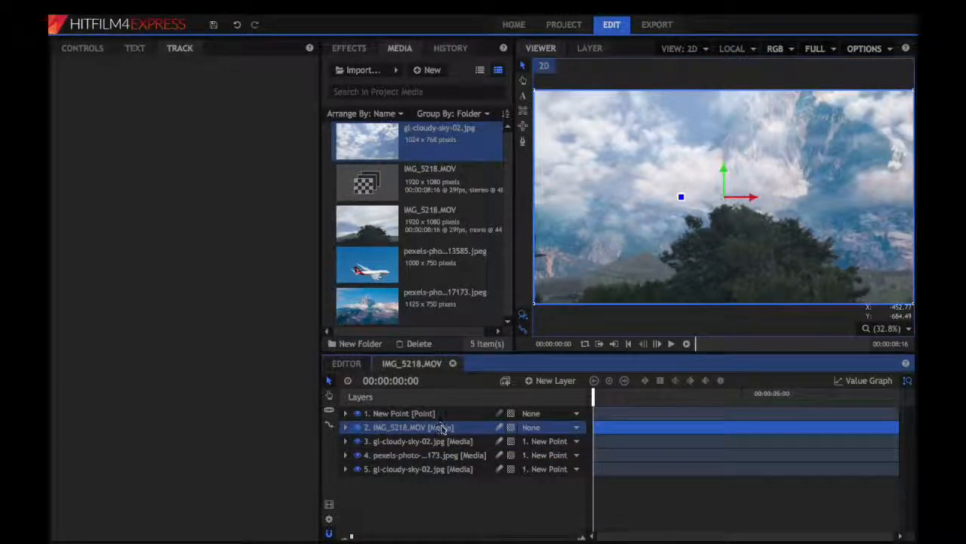
left_click(356, 50)
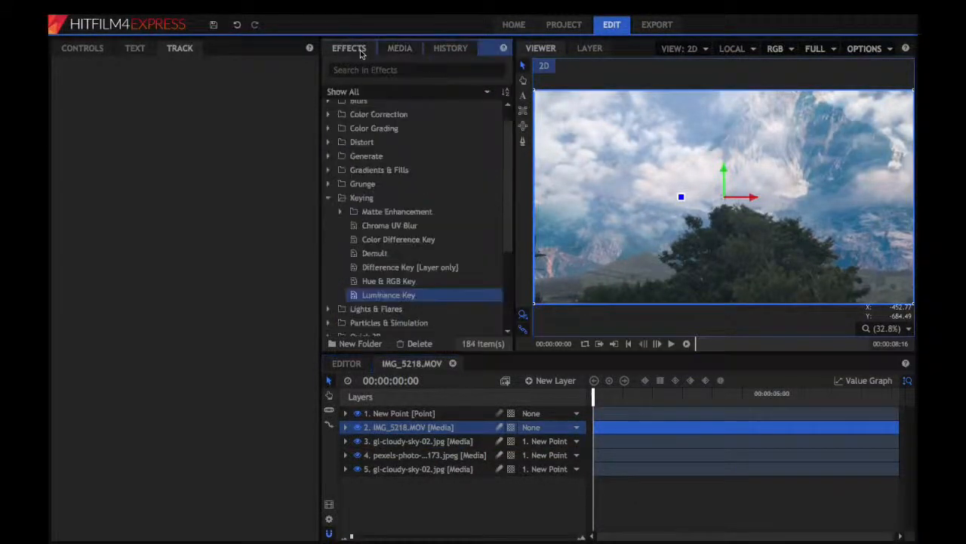
left_click(328, 198)
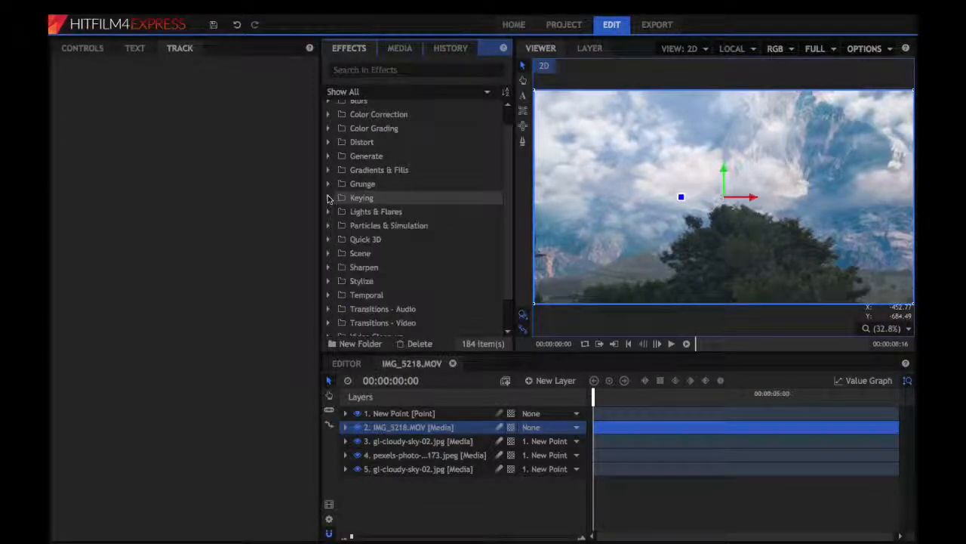
scroll(332, 143, "up", 1)
left_click(329, 132)
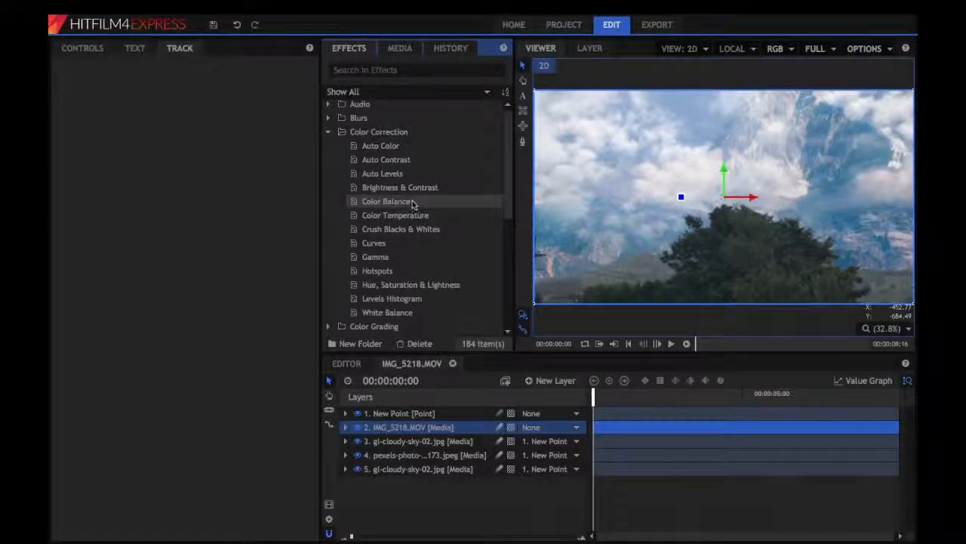
left_click_drag(413, 204, 449, 429)
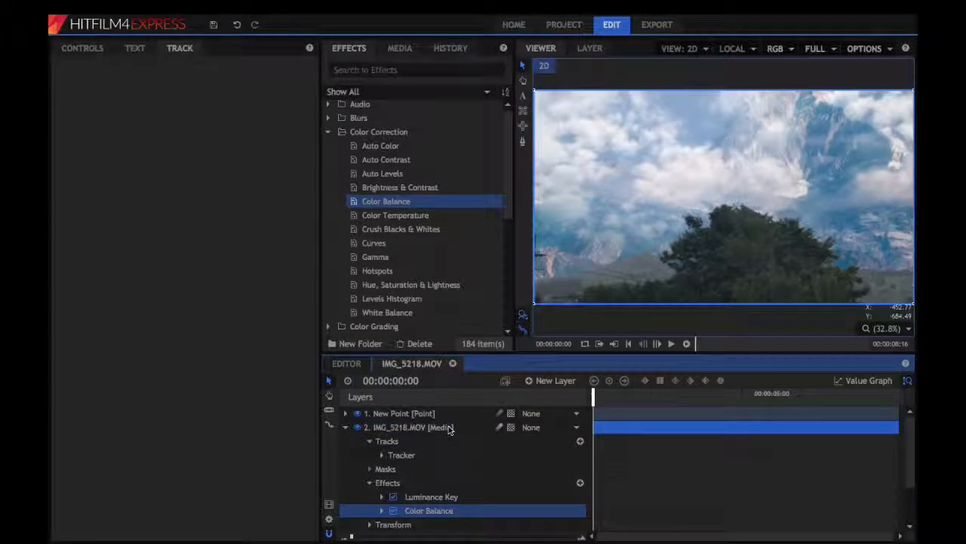
Set the Color Balance shadows on the tree footage to red -68, green -18 and blue 34
left_click(382, 511)
scroll(389, 483, "down", 3)
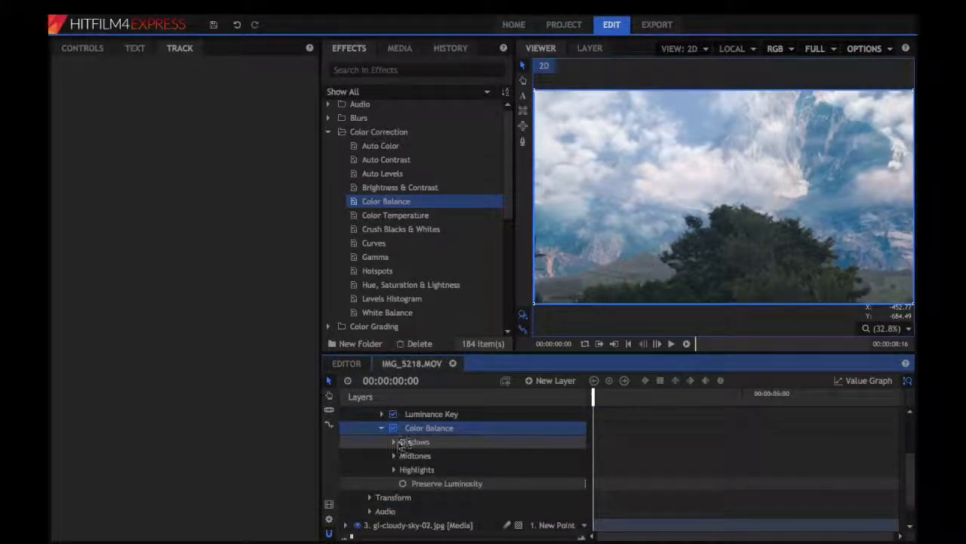
left_click(87, 48)
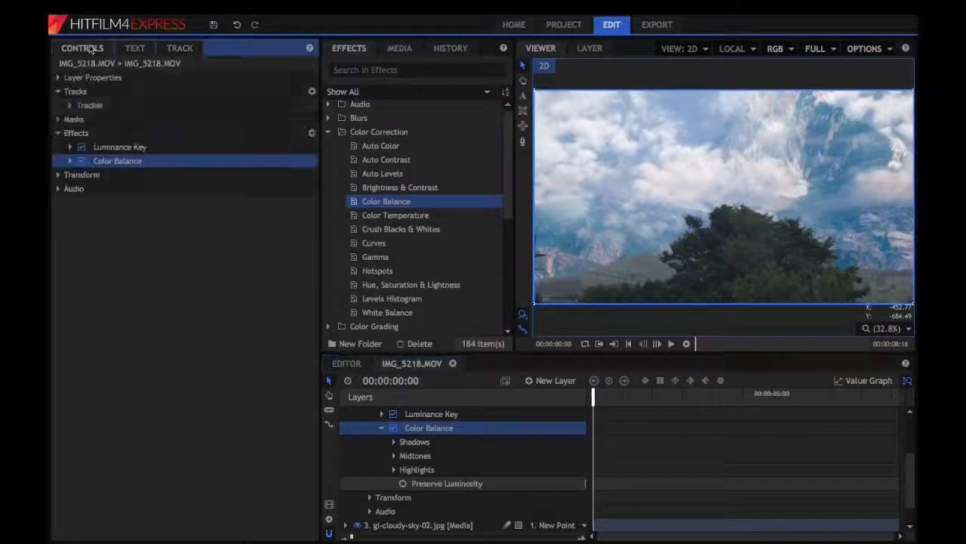
left_click(68, 162)
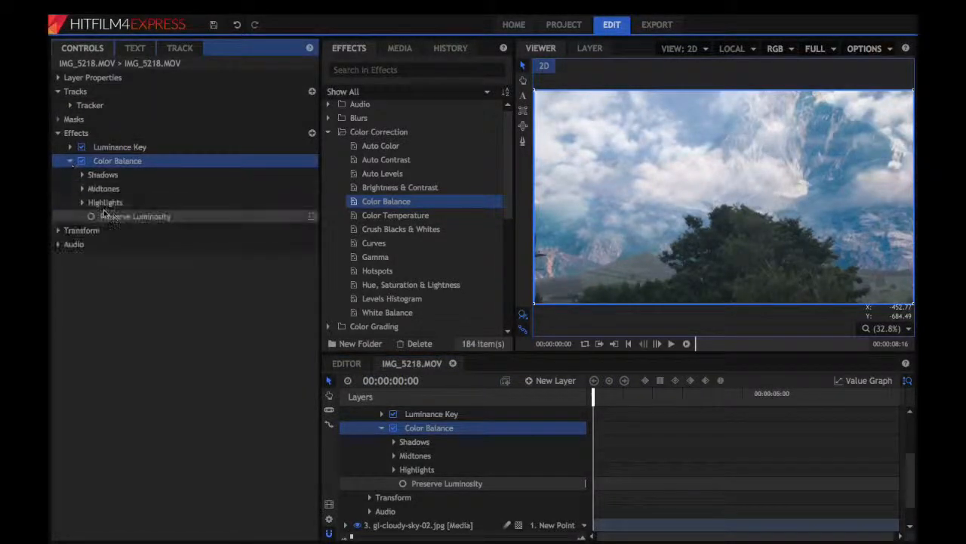
left_click(81, 175)
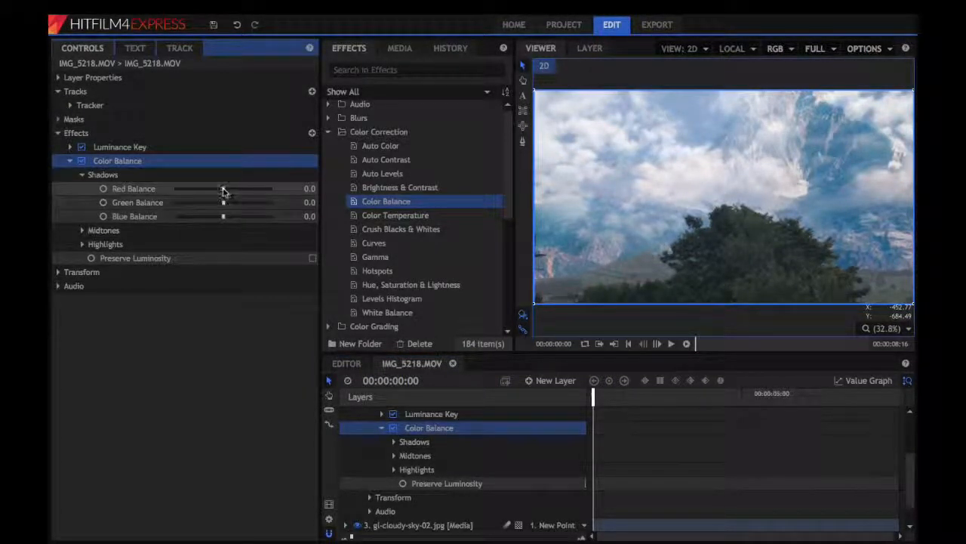
left_click_drag(223, 188, 238, 219)
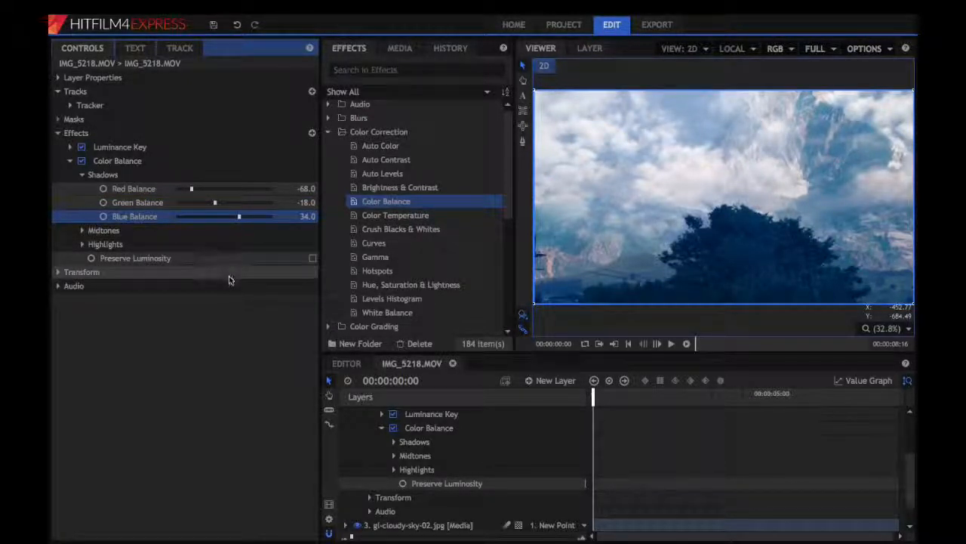
Try midtone balances of red -66, green -24 and blue -36 on the tree footage, and undo them
left_click(81, 231)
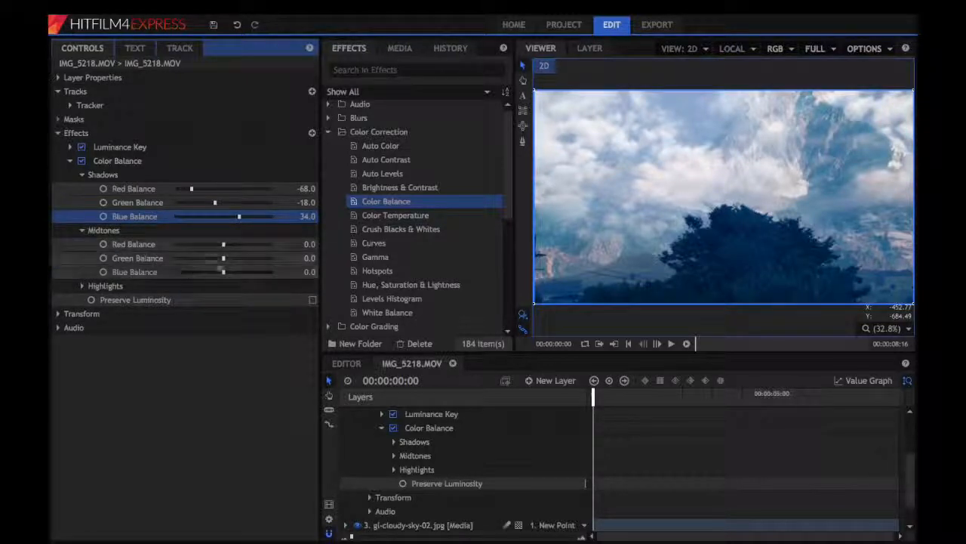
mouse_move(224, 244)
left_mouse_down()
mouse_move(204, 245)
mouse_move(215, 265)
mouse_move(235, 274)
mouse_move(206, 270)
mouse_move(217, 259)
mouse_move(203, 243)
mouse_move(219, 244)
left_mouse_up()
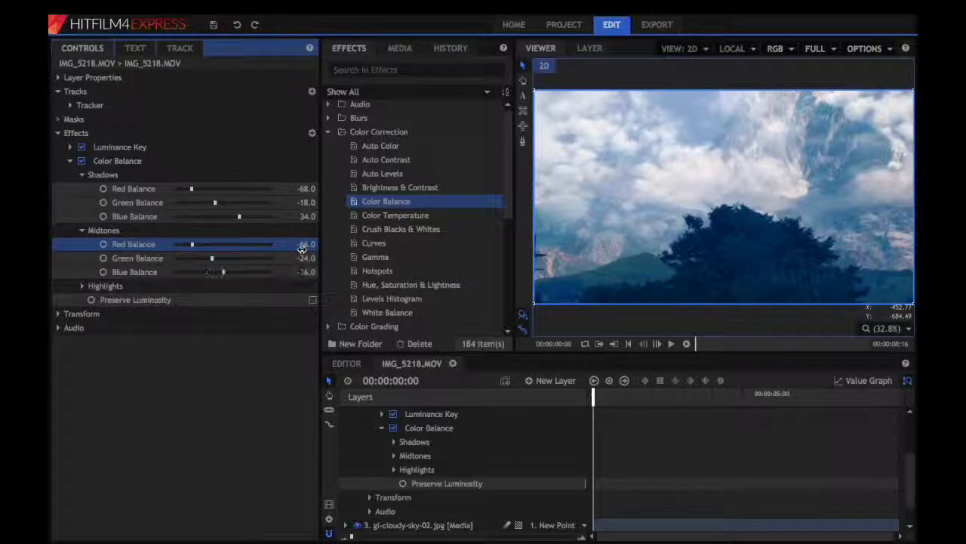
key("ctrl+z")
key("ctrl+z")
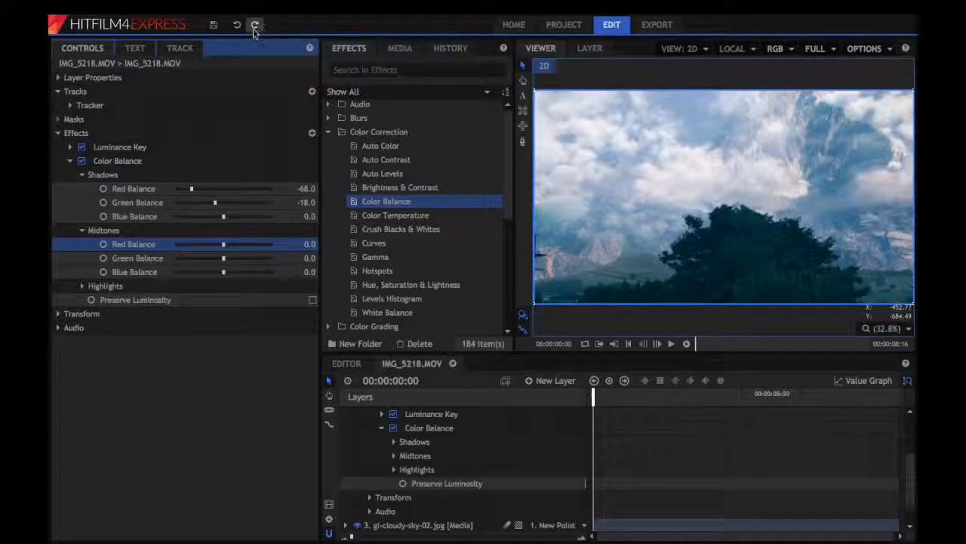
Set the Color Balance highlights on the tree footage to blue 34, green -46 and red -100
left_click(81, 287)
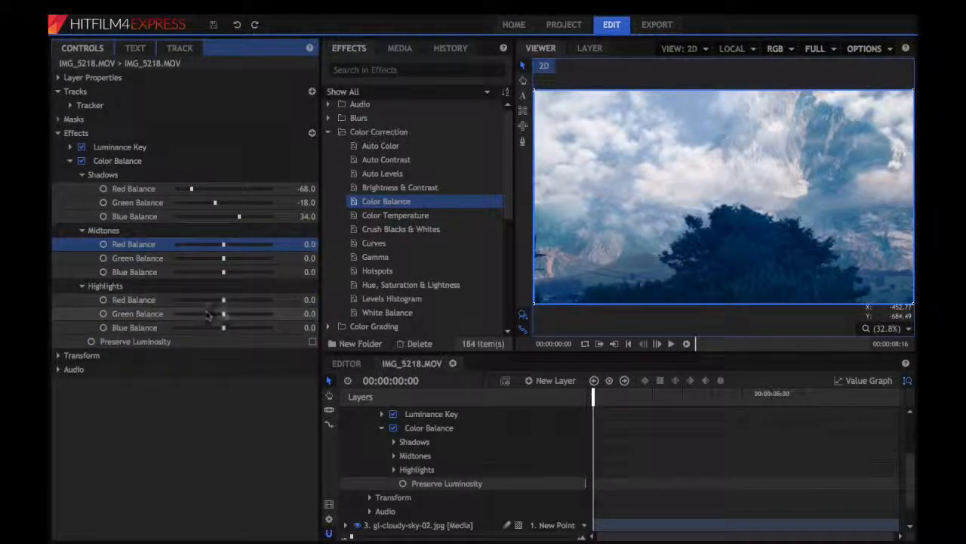
left_click_drag(223, 327, 232, 331)
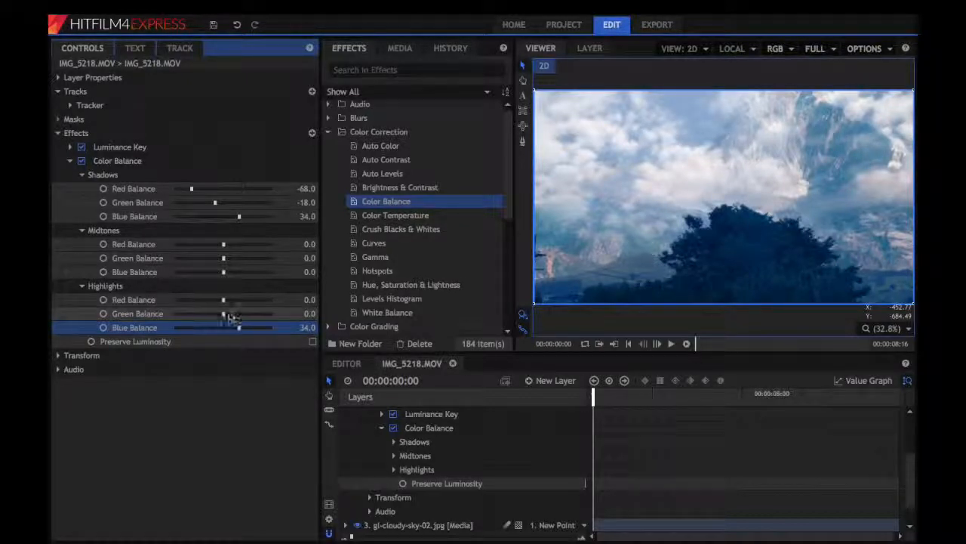
left_click_drag(223, 316, 201, 340)
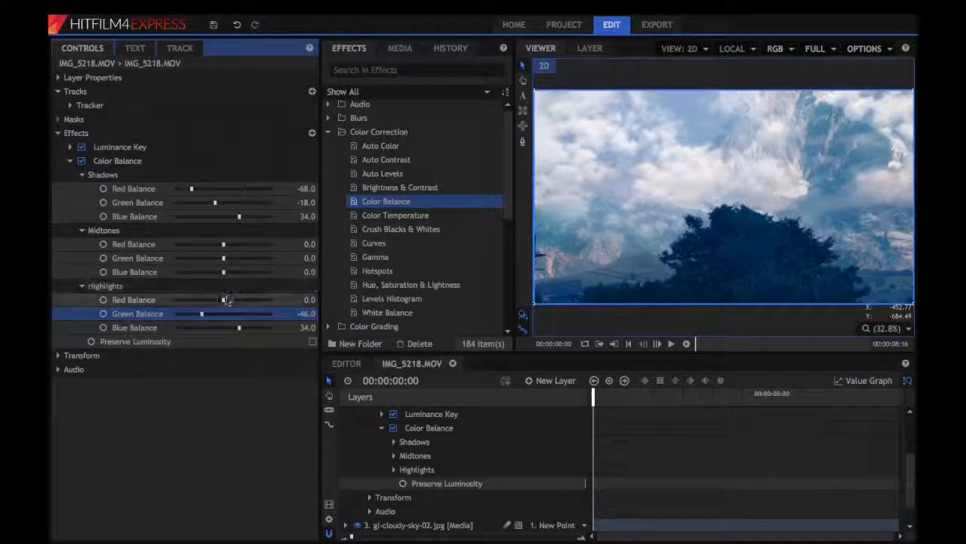
left_click_drag(225, 301, 251, 293)
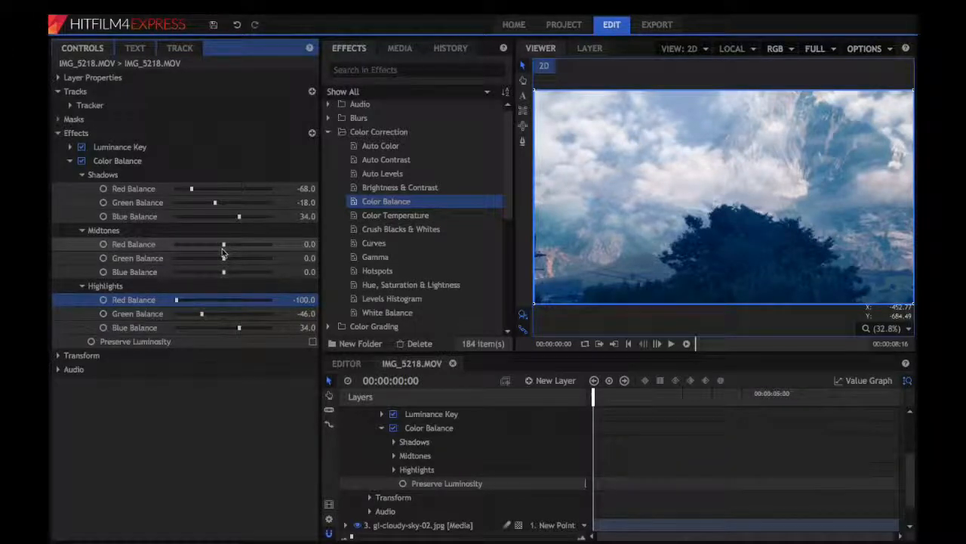
Set the Color Balance midtones on the tree footage to red 24, green 4 and blue 18
mouse_move(223, 246)
left_mouse_down()
mouse_move(144, 241)
mouse_move(250, 244)
mouse_move(170, 242)
mouse_move(222, 235)
left_mouse_up()
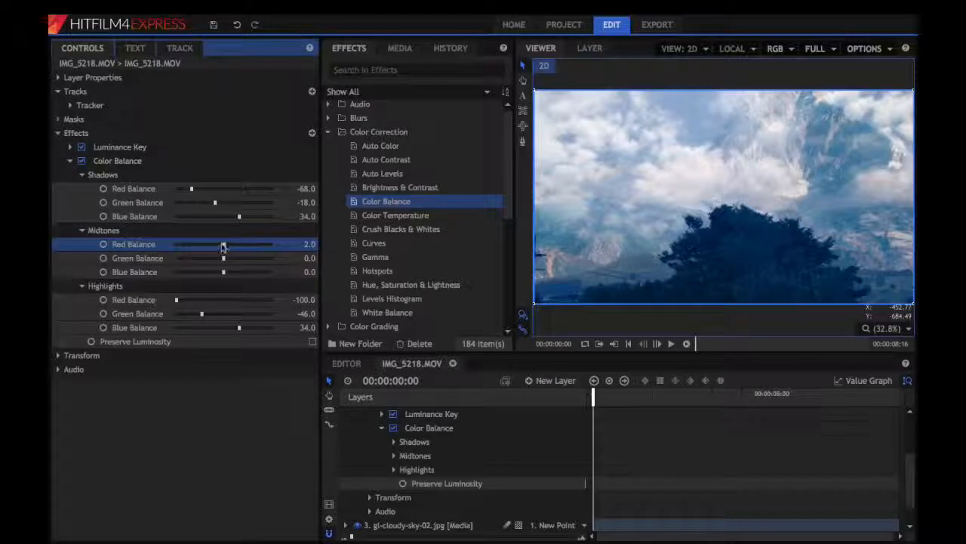
mouse_move(223, 246)
left_mouse_down()
mouse_move(250, 245)
mouse_move(212, 259)
mouse_move(223, 262)
left_mouse_up()
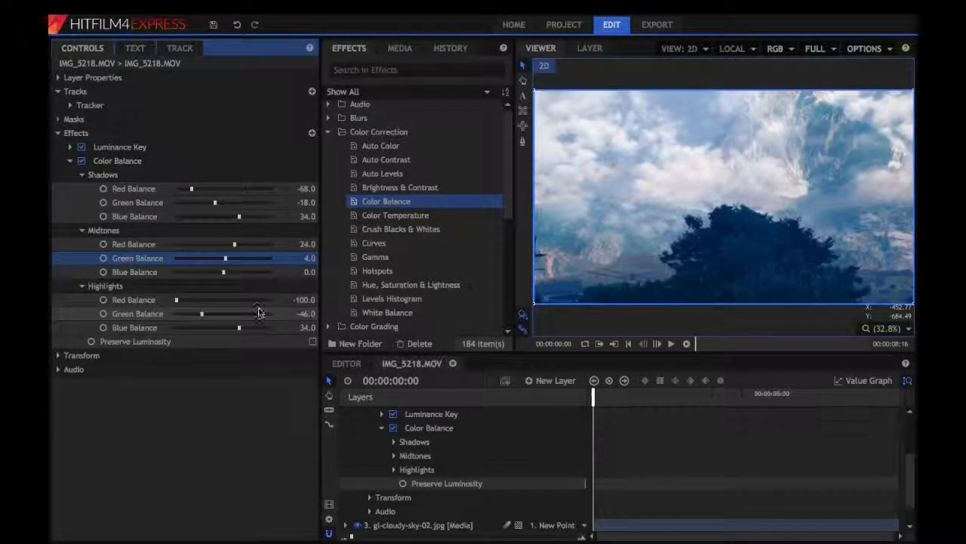
left_click(224, 274)
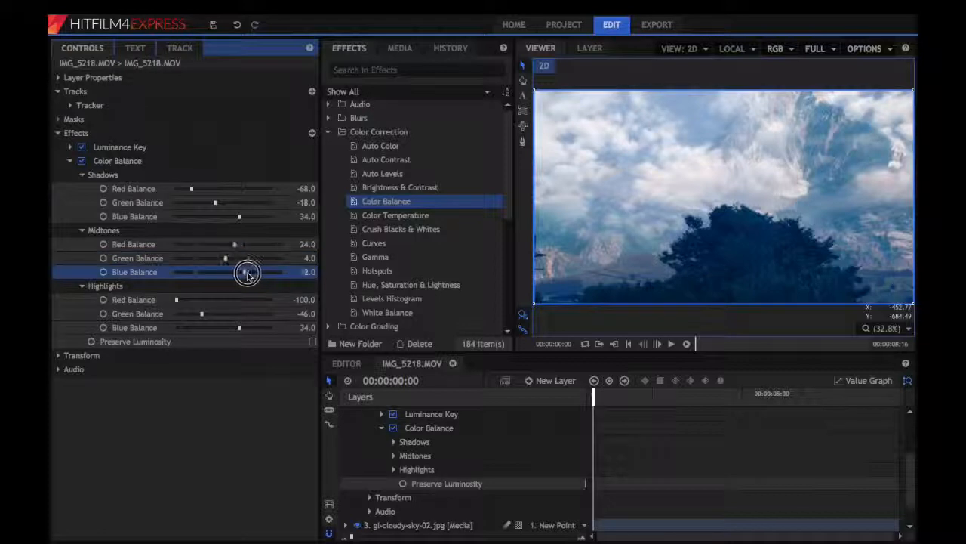
mouse_move(247, 273)
left_mouse_down()
mouse_move(291, 268)
mouse_move(232, 274)
left_mouse_up()
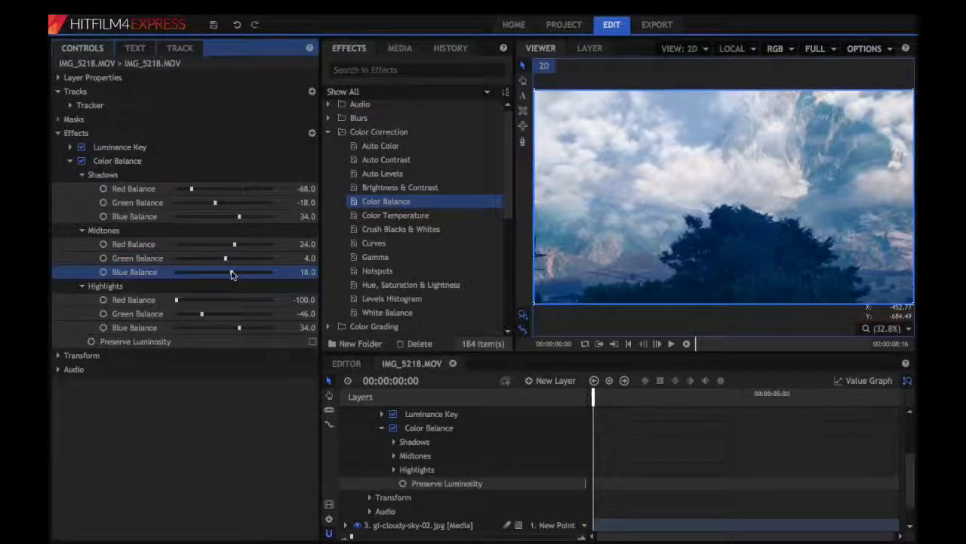
Play the composite twice to review the tree's colour balance, returning to the first frame after each playback
key("space")
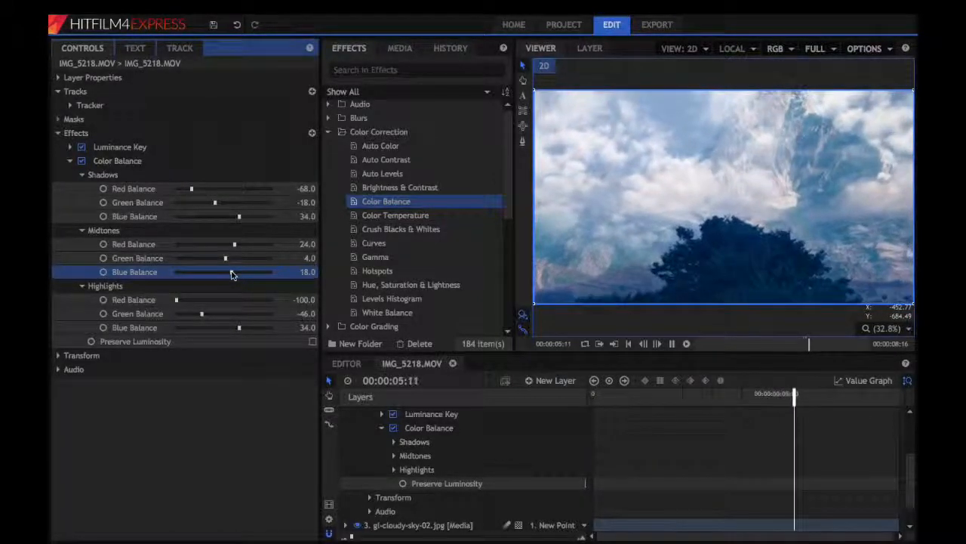
key("space")
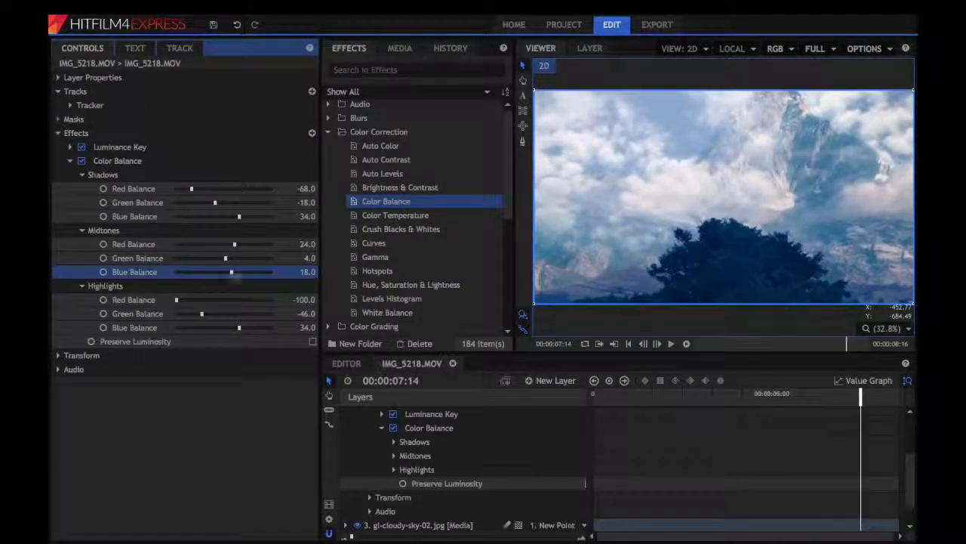
left_click_drag(861, 399, 274, 450)
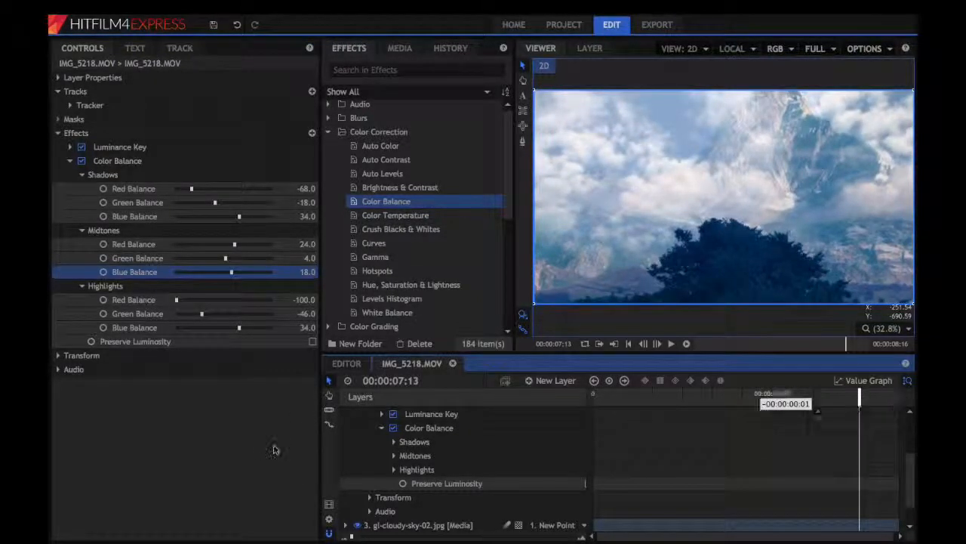
key("space")
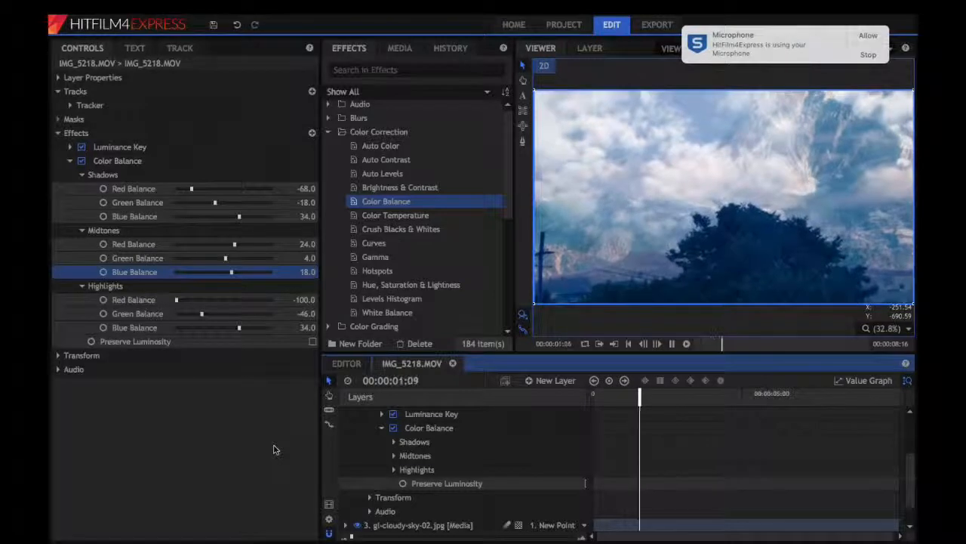
key("space")
left_click_drag(666, 396, 396, 465)
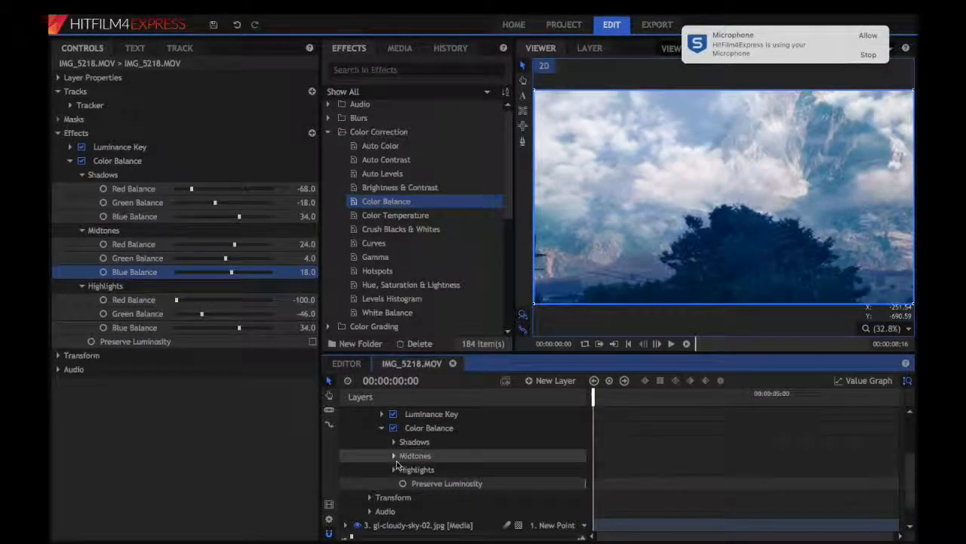
Undo the midtone and highlight balance changes, and redo the shadows' blue balance of 34 if it was undone too
scroll(353, 436, "up", 3)
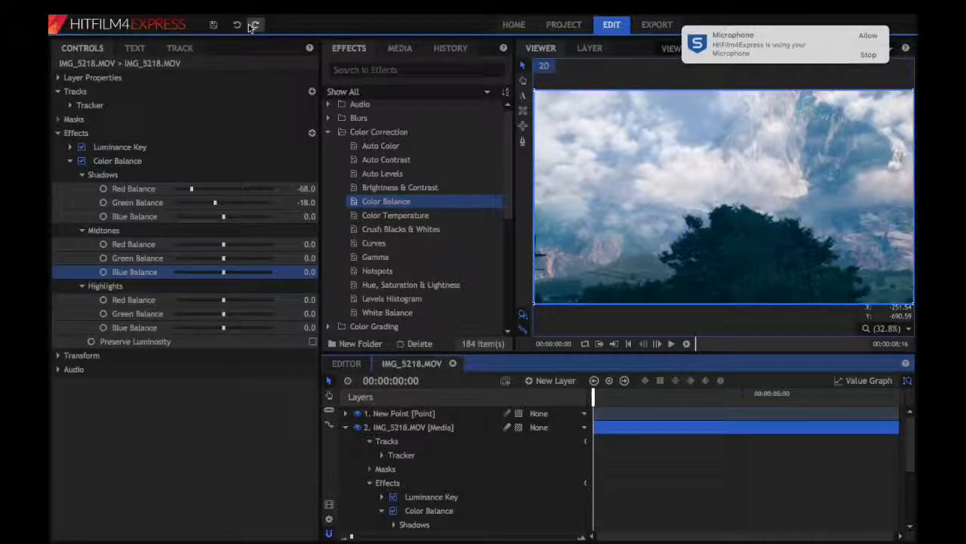
left_click(253, 25)
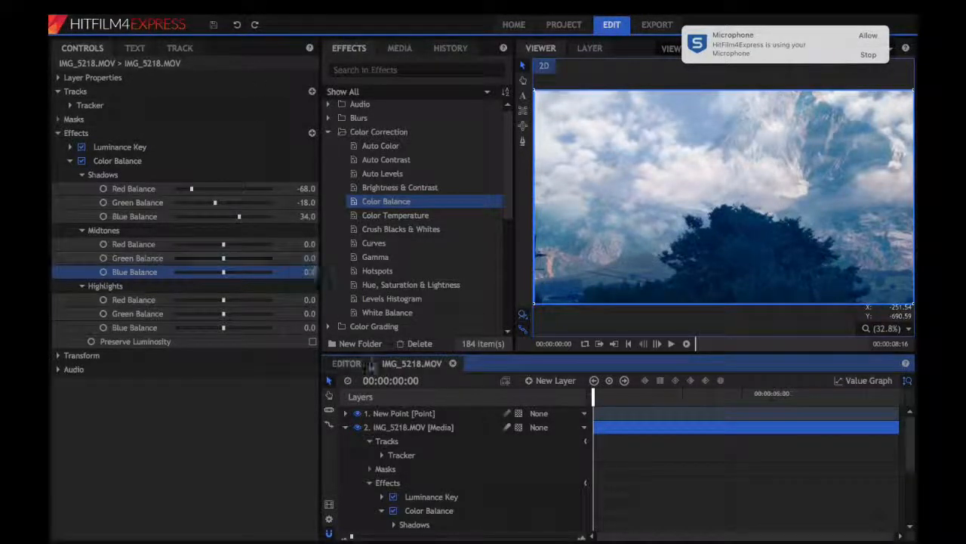
Collapse the tree footage layer and its control groups, play the composite, and return to the first frame
left_click(58, 92)
left_click(58, 119)
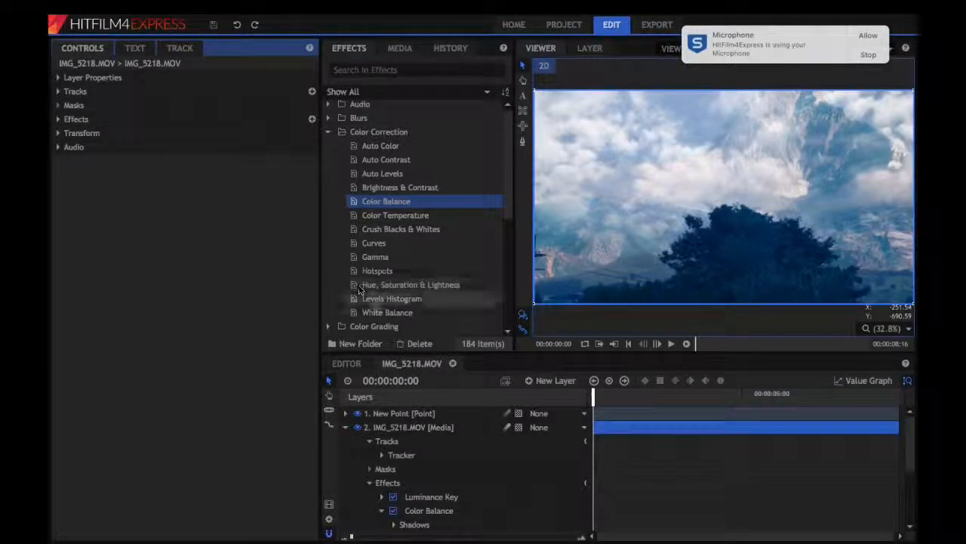
left_click(345, 428)
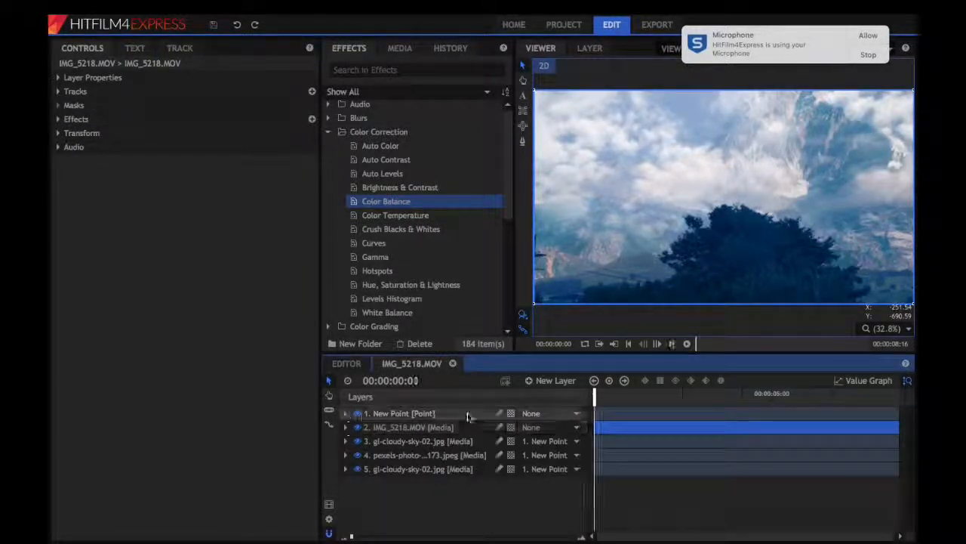
key("space")
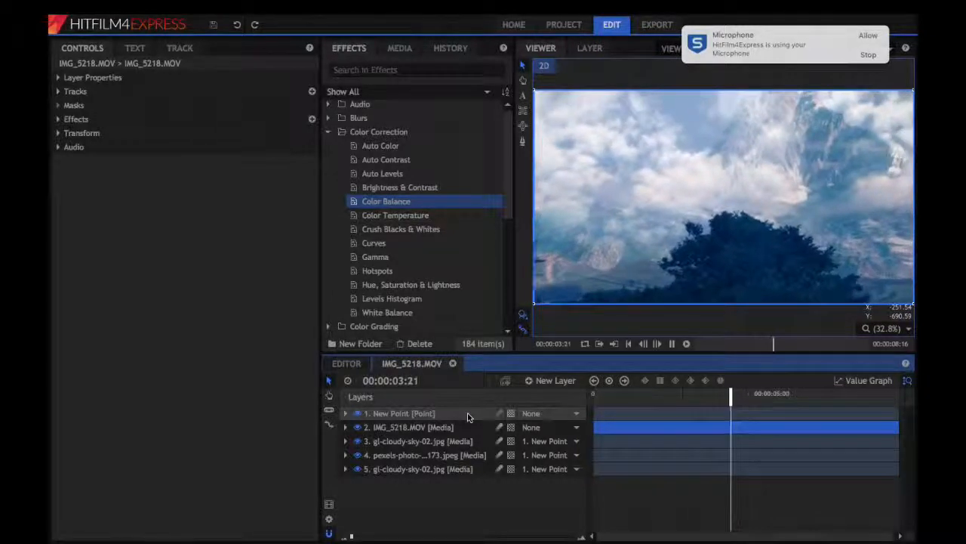
key("space")
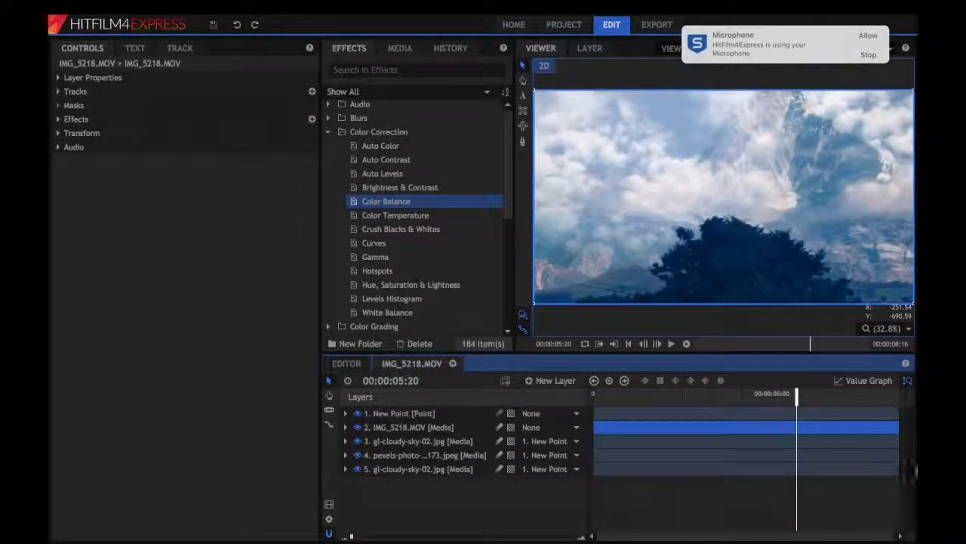
key("Home")
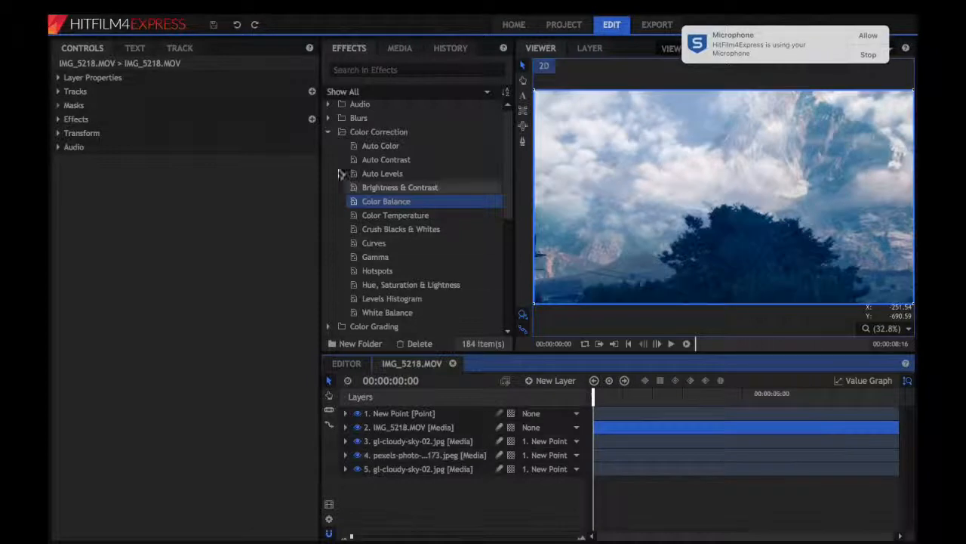
Add the airplane photo pexels-photo-113585.jpeg as the top composite layer and move it to the sky's upper left, at about -399, 363
left_click(400, 48)
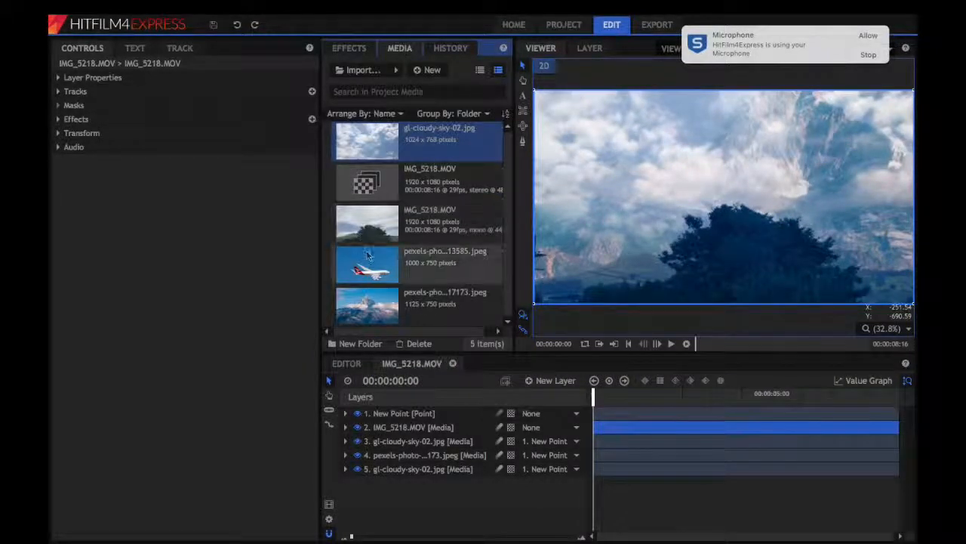
left_click_drag(367, 263, 414, 413)
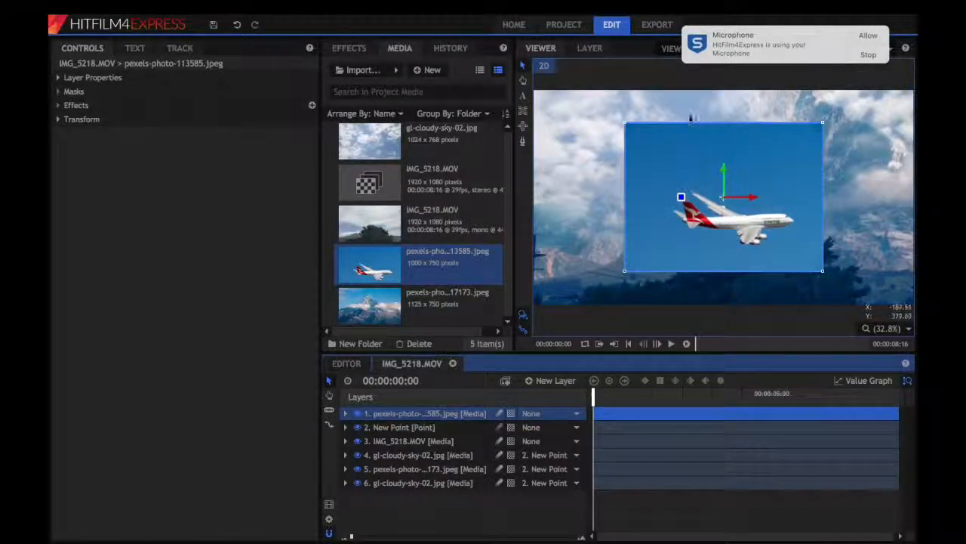
left_click_drag(728, 174, 695, 95)
left_click_drag(752, 125, 675, 128)
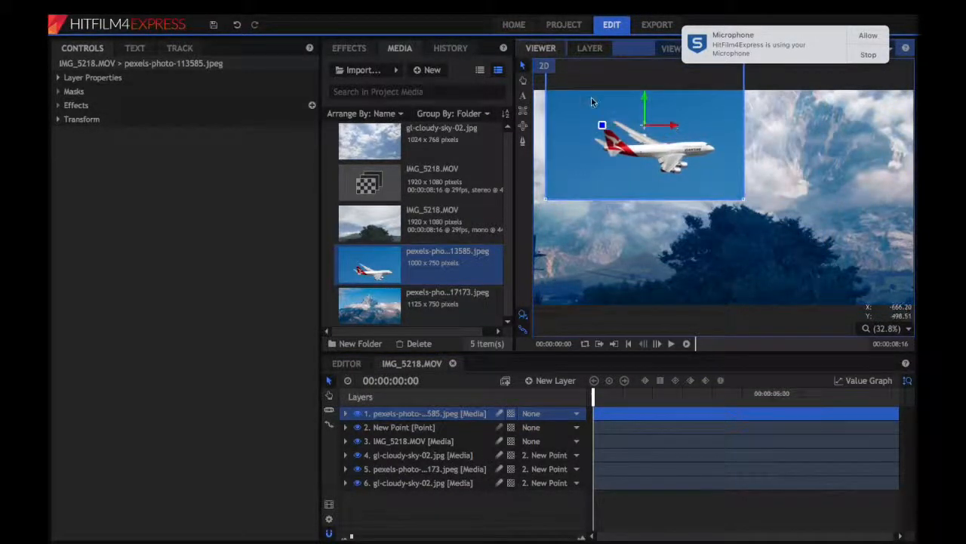
Scale the airplane layer to 35% and lower it to a vertical position of 292.7
left_click(345, 415)
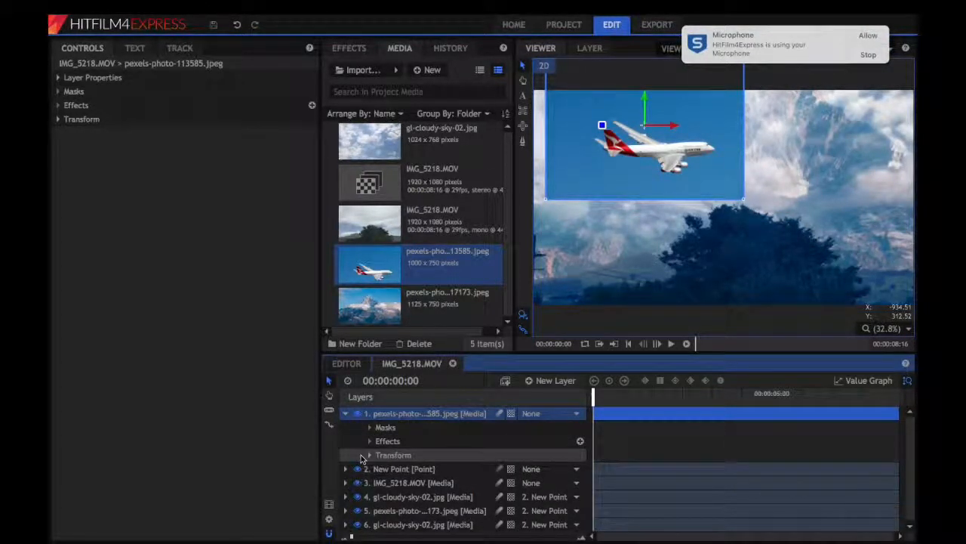
left_click(369, 456)
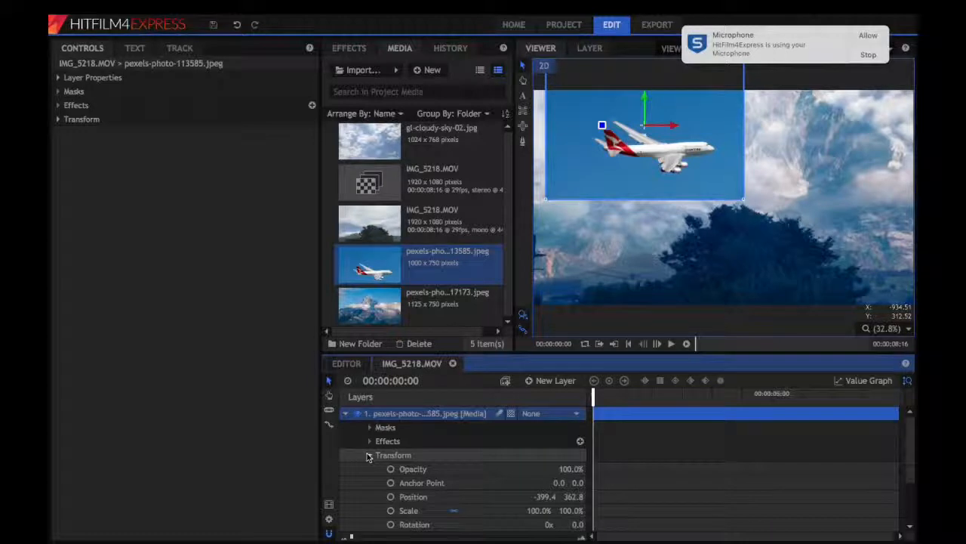
scroll(483, 491, "down", 1)
left_click_drag(541, 496, 540, 496)
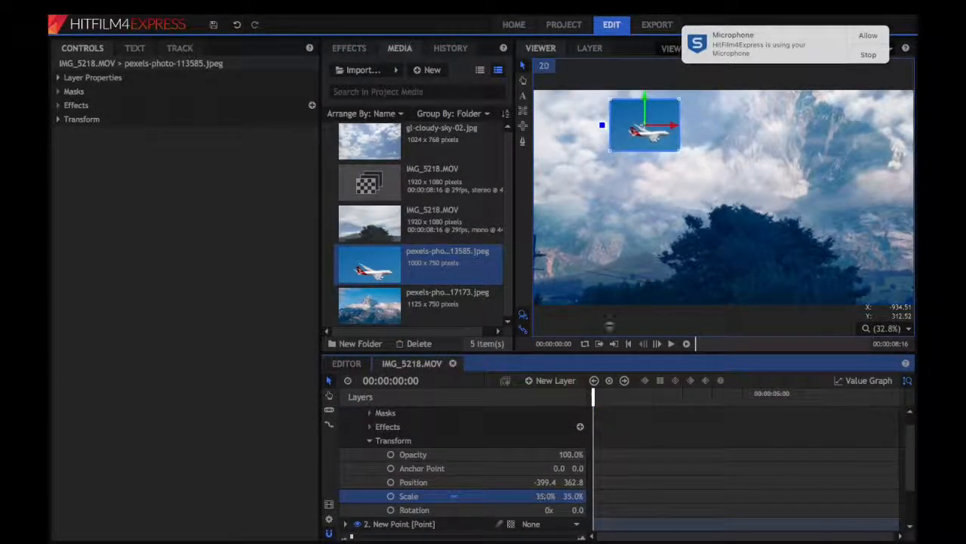
left_click_drag(643, 100, 643, 111)
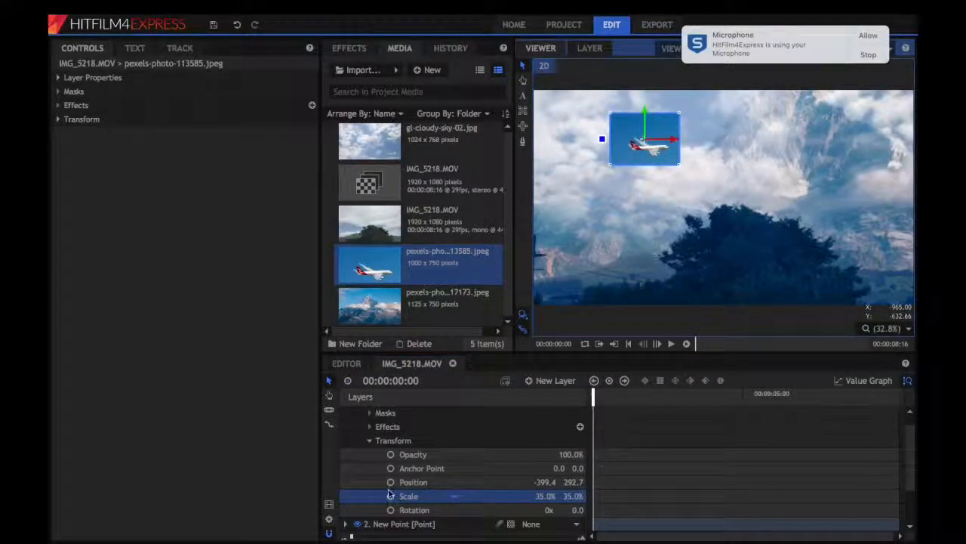
scroll(389, 483, "up", 1)
left_click(346, 413)
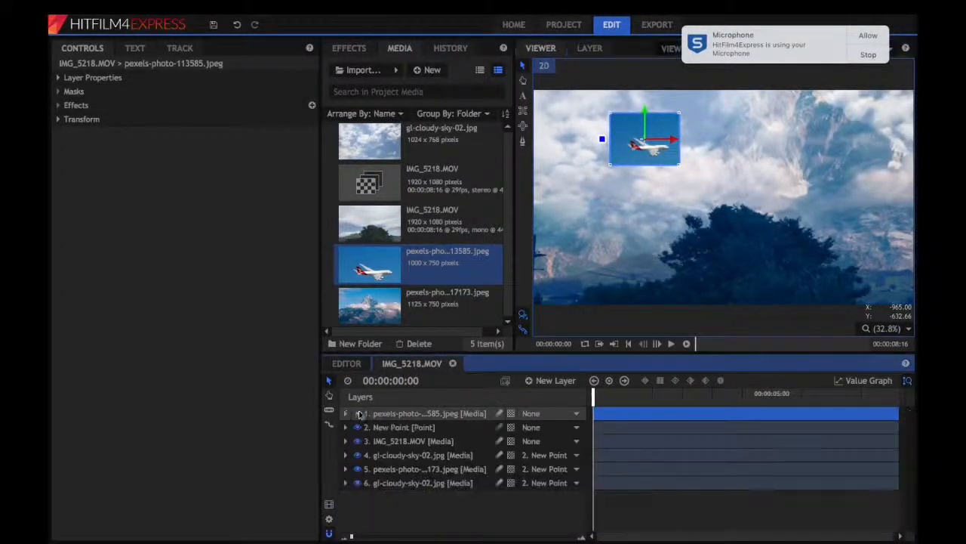
Start a freehand mask on the airplane layer, tracing the near wing's trailing edge, its tip and the underside of the outer engine
scroll(632, 243, "up", 3)
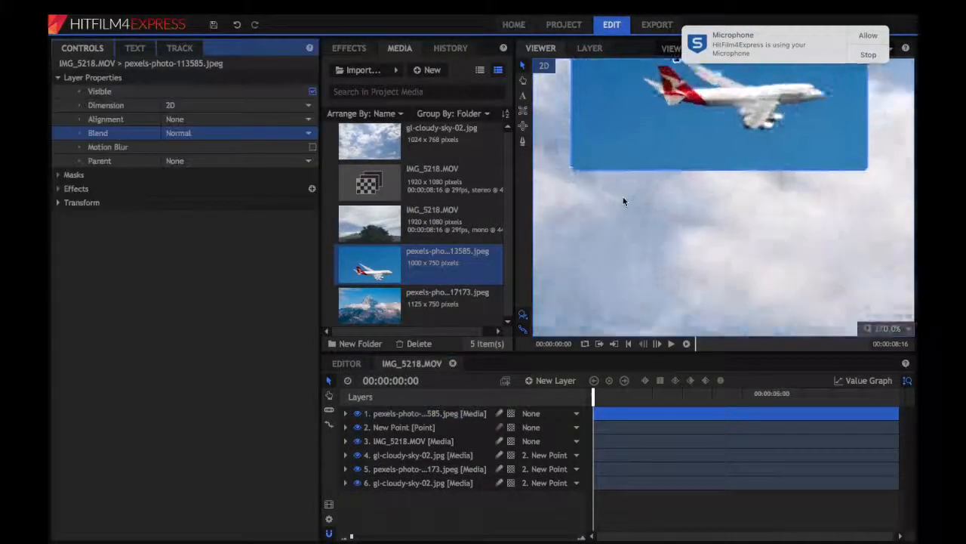
scroll(623, 196, "up", 3)
left_click(623, 197)
key("h")
left_click_drag(623, 197, 568, 358)
key("v")
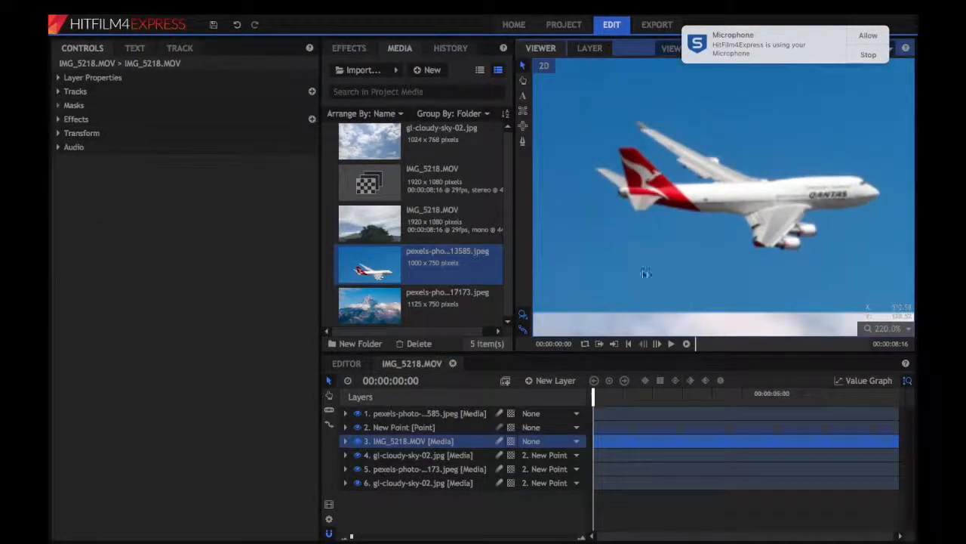
left_click_drag(645, 273, 581, 321)
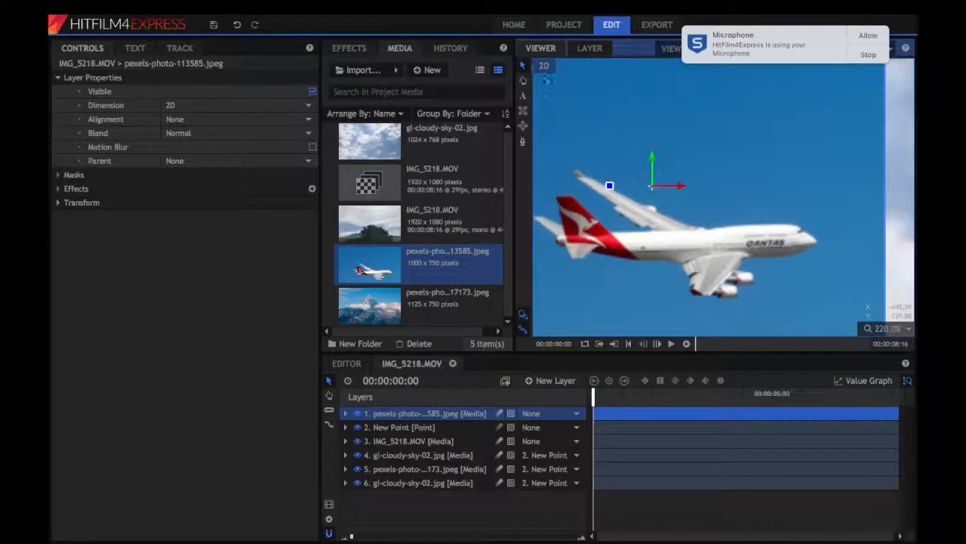
left_click(523, 140)
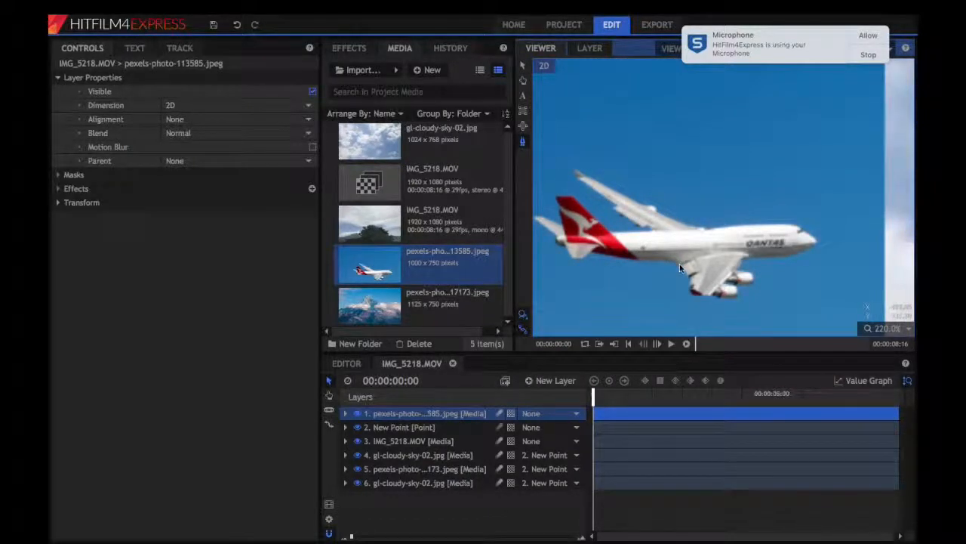
left_click(681, 267)
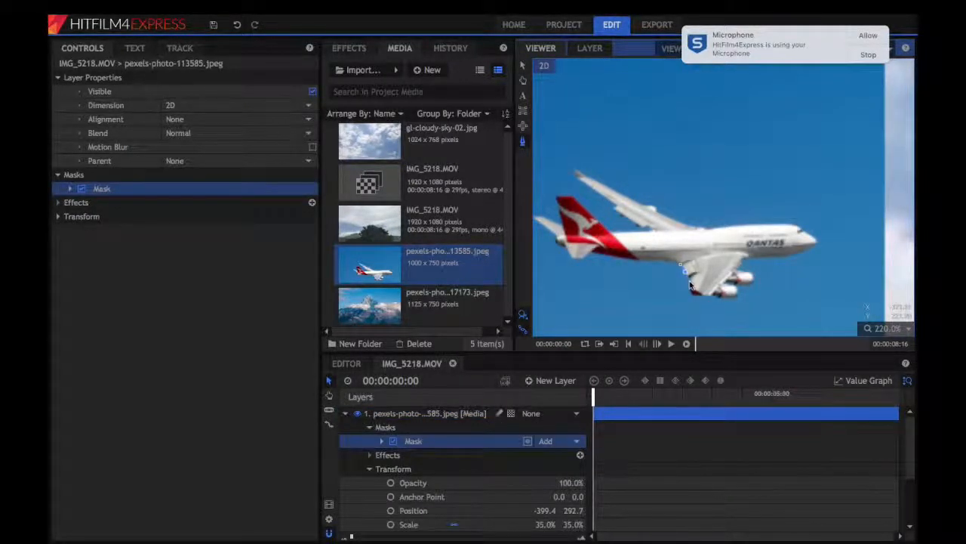
left_click(688, 289)
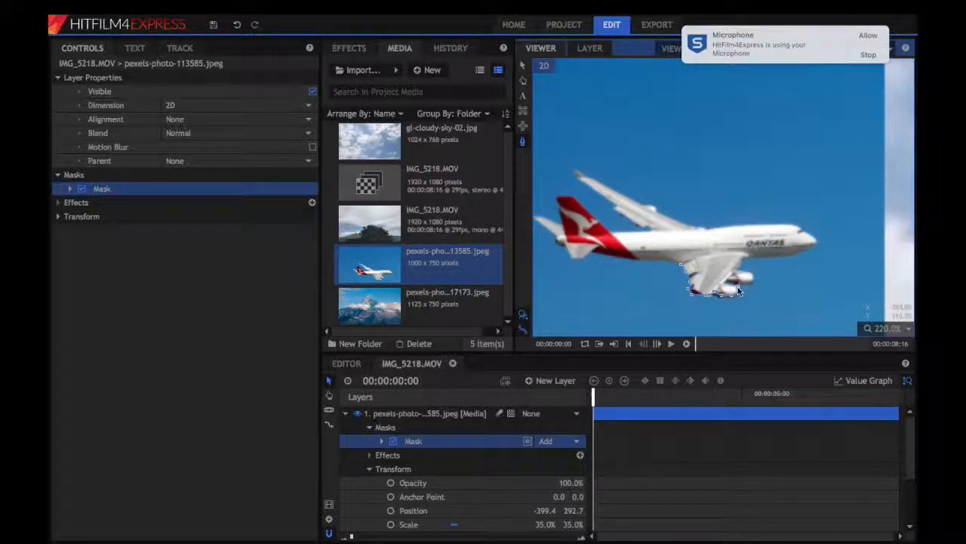
Refine the mask points beneath the near wing's outer engine and continue the outline around that engine to the inner one
scroll(754, 283, "up", 5)
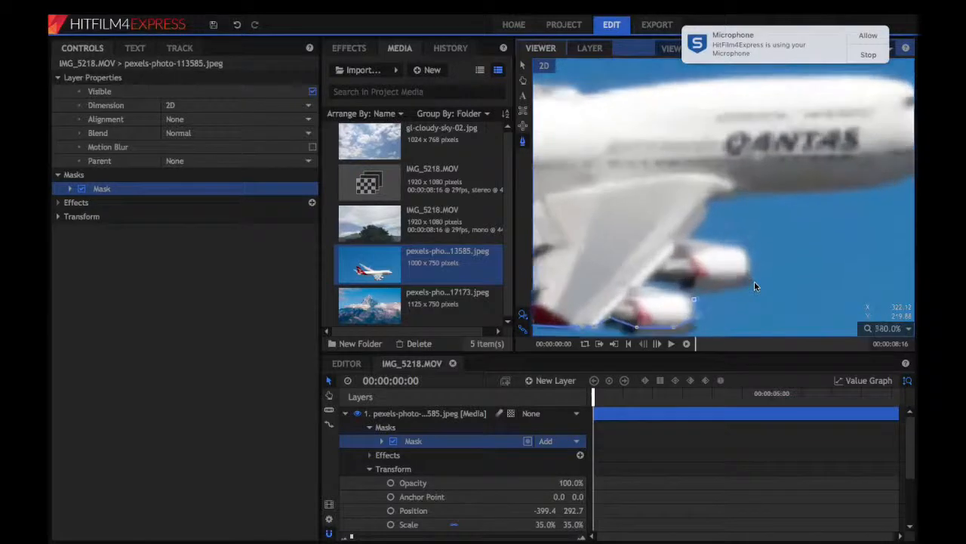
scroll(754, 286, "up", 6)
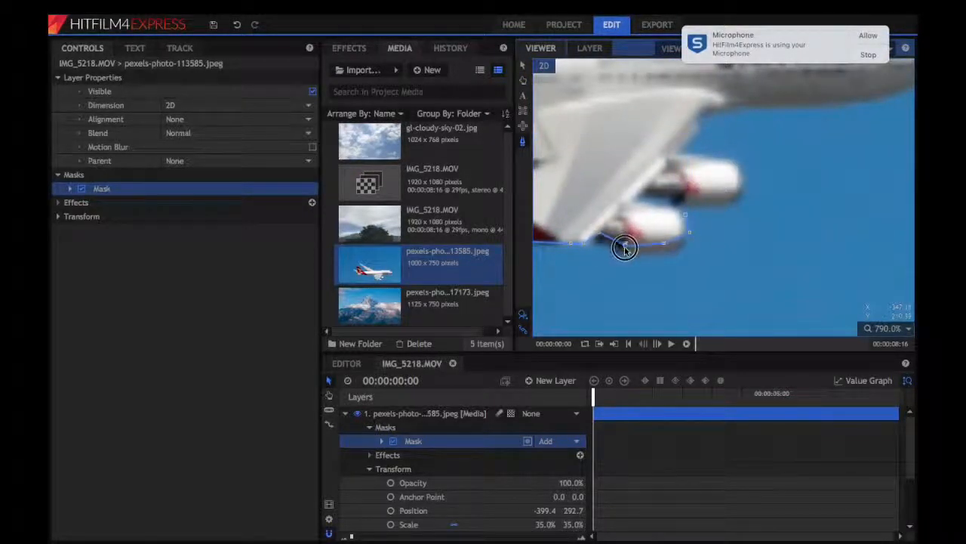
left_click_drag(626, 248, 597, 240)
left_click_drag(666, 249, 686, 250)
left_click(668, 206)
left_click(638, 202)
left_click(656, 194)
left_click(667, 195)
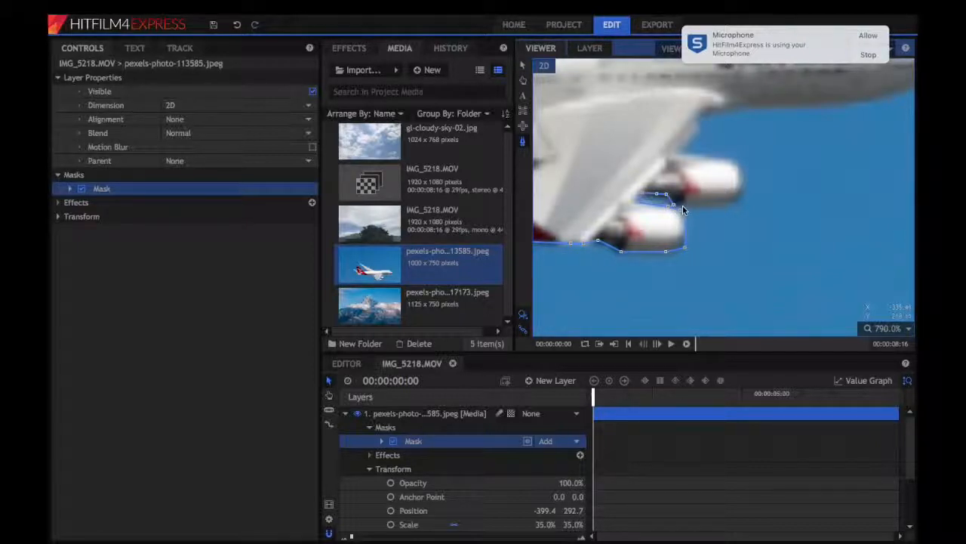
Continue the mask around the near wing's inner engine and up the wing's leading edge to the fuselage
left_click(682, 205)
left_click(733, 204)
left_click(738, 164)
left_click_drag(734, 114, 695, 188)
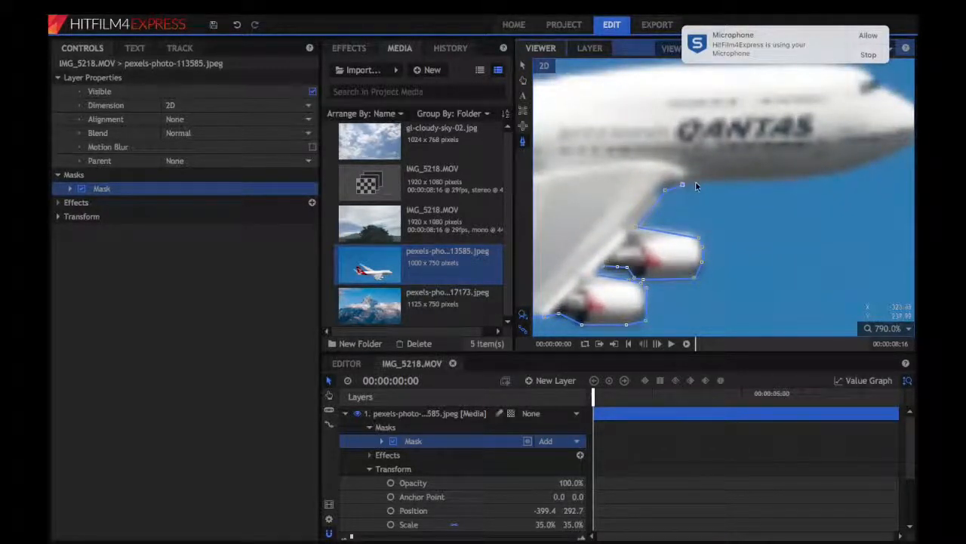
Trace the mask along the underside of the front fuselage up to the airplane's nose
left_click(728, 179)
left_click(756, 179)
left_click_drag(828, 189, 730, 234)
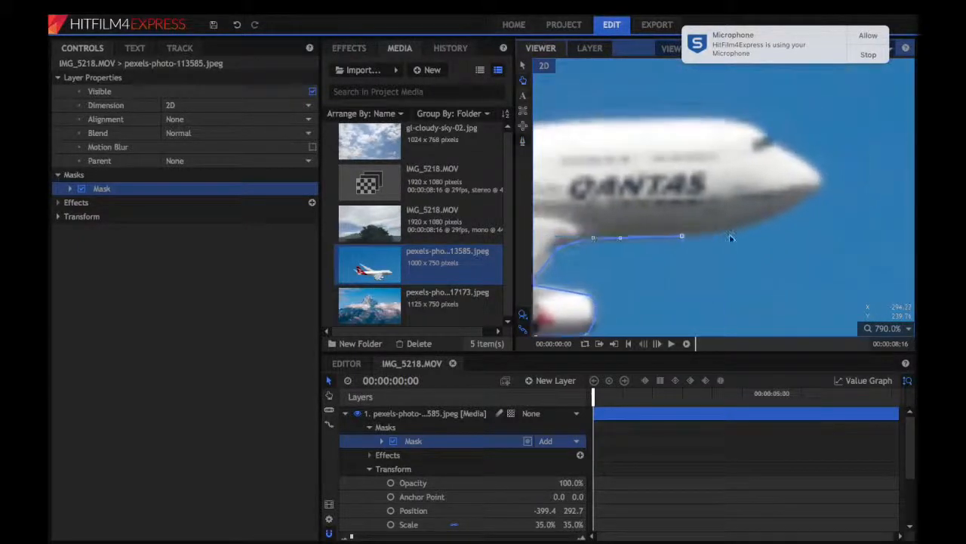
left_click(715, 233)
left_click(816, 193)
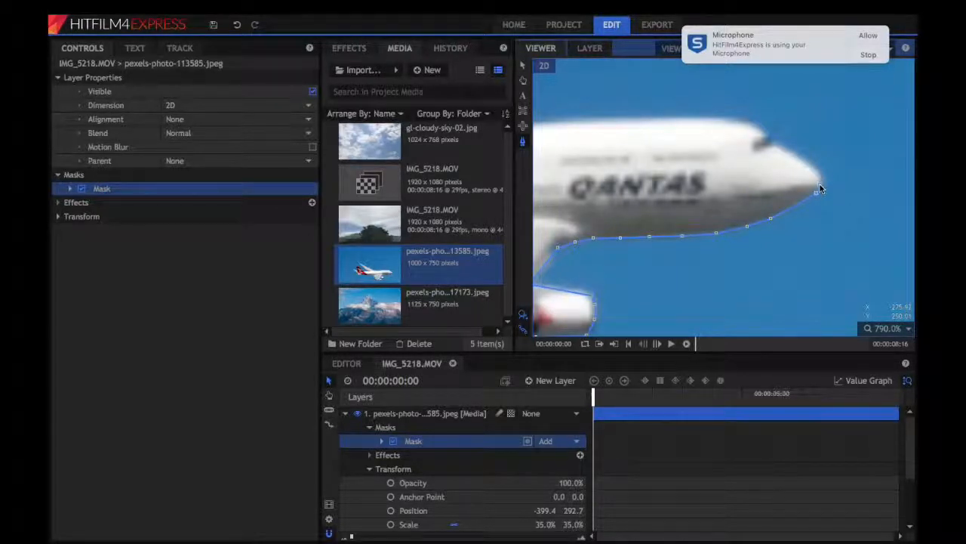
Trace the mask around the nose, over the cockpit windows and onto the roof of the front fuselage
left_click(818, 176)
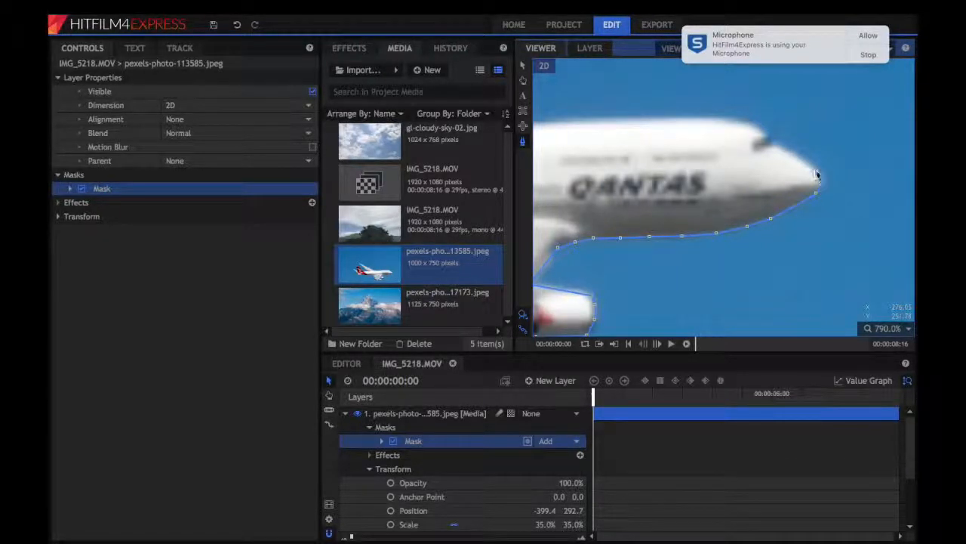
left_click(774, 144)
left_click(768, 134)
left_click(756, 120)
left_click(714, 116)
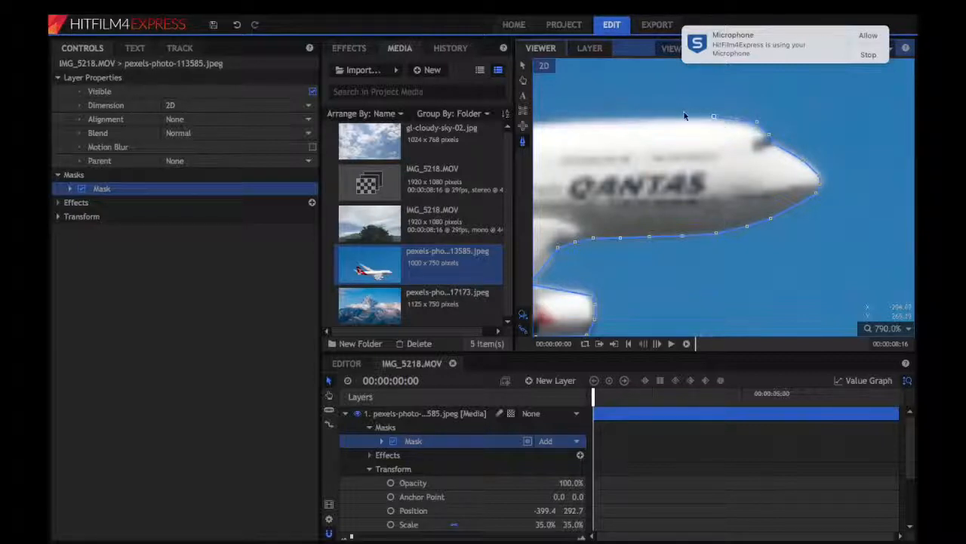
left_click(650, 116)
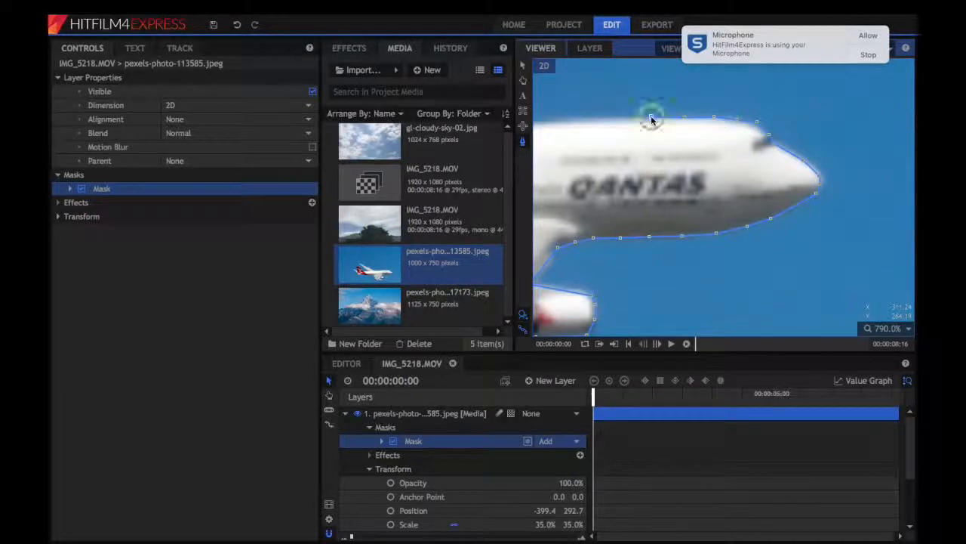
Continue the mask backward along the fuselage roof to the root of the far wing
left_click_drag(641, 173, 792, 188)
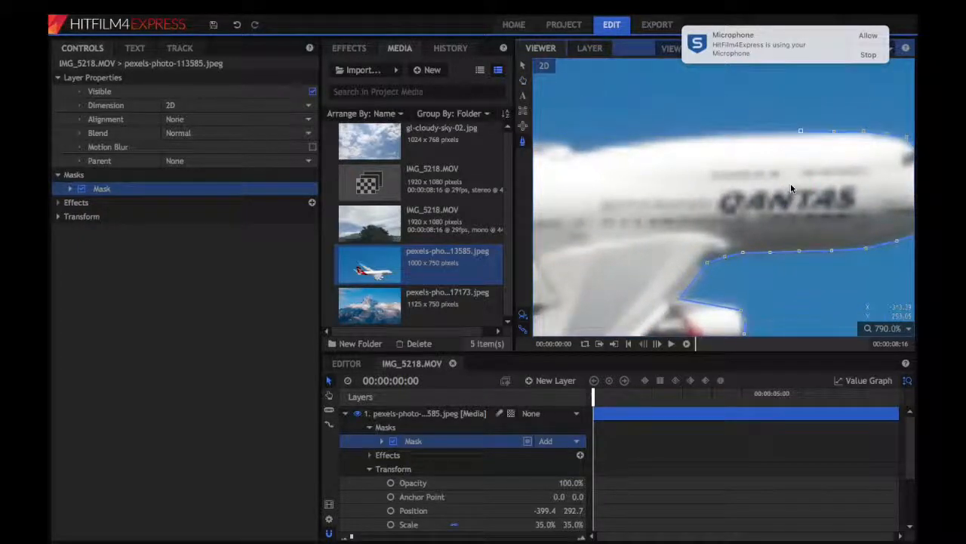
left_click(595, 145)
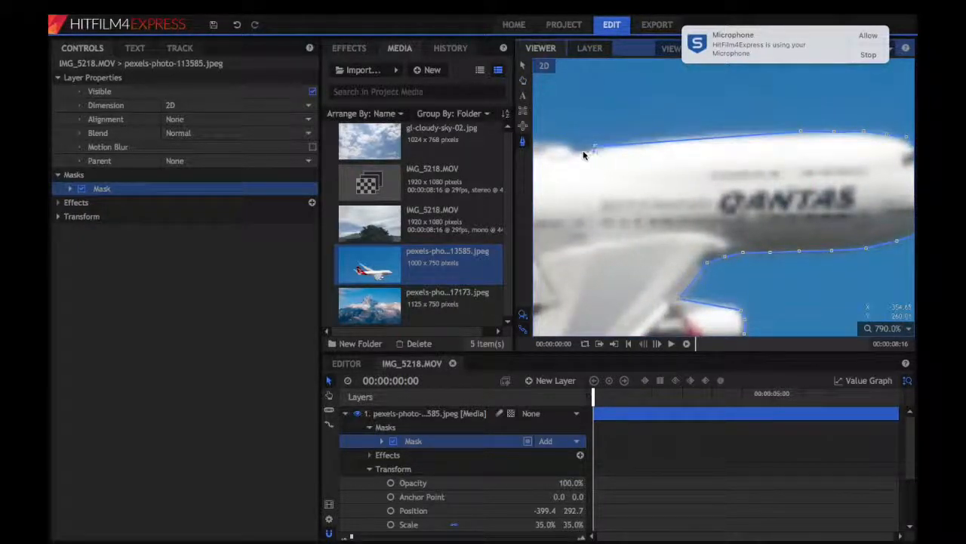
left_click(572, 145)
left_click_drag(569, 141, 701, 108)
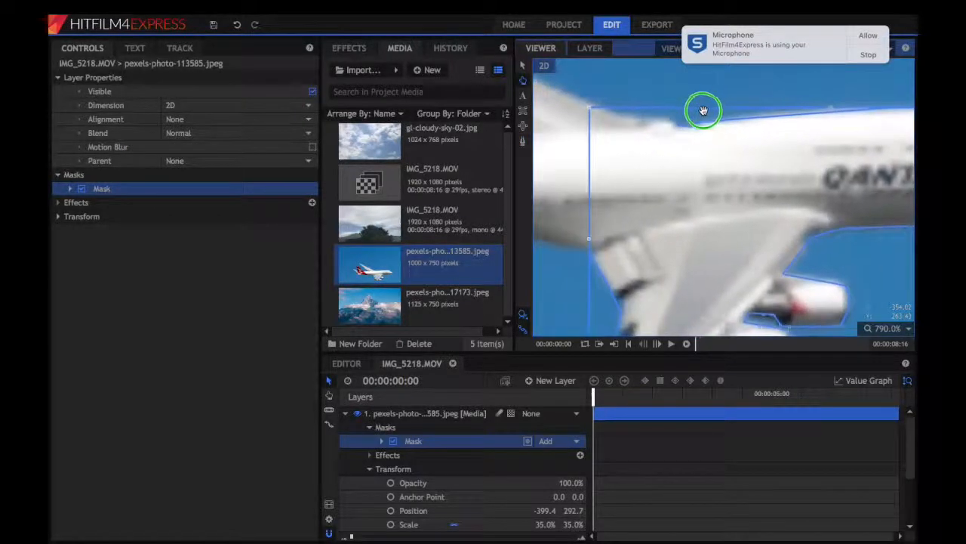
left_click(634, 117)
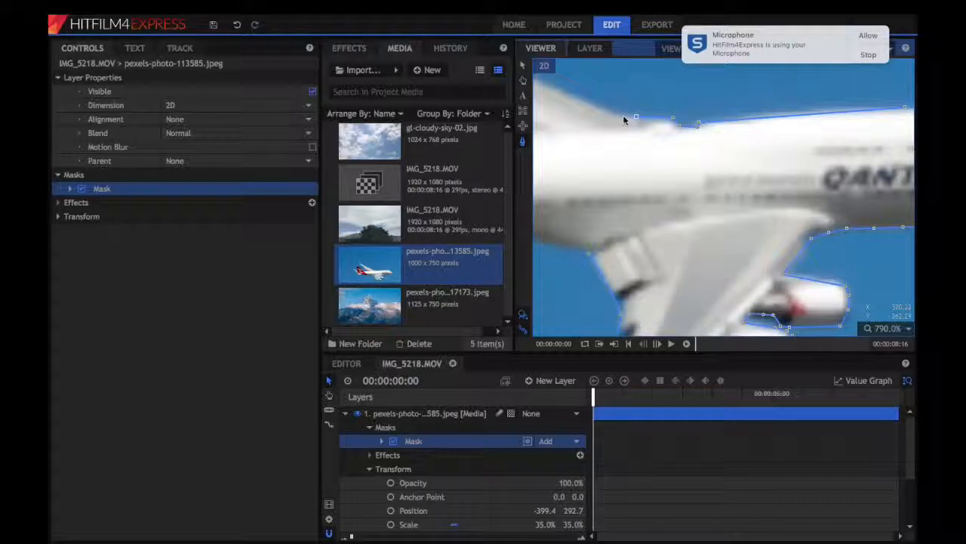
left_click(624, 118)
Trace the mask along the far wing's leading edge, over its engine and around the wingtip
left_click_drag(623, 117, 743, 200)
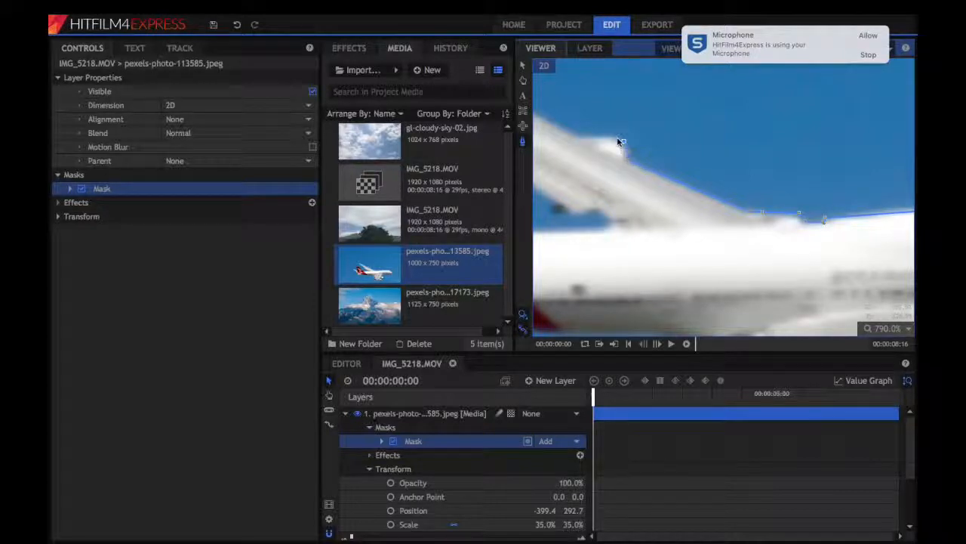
left_click(615, 137)
left_click(573, 137)
key("h")
left_click_drag(590, 164, 863, 291)
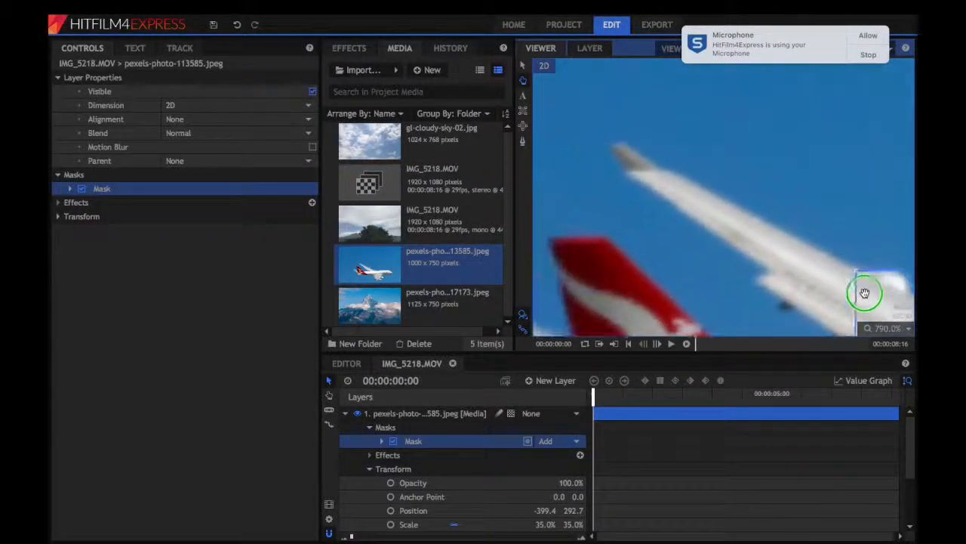
left_click(679, 172)
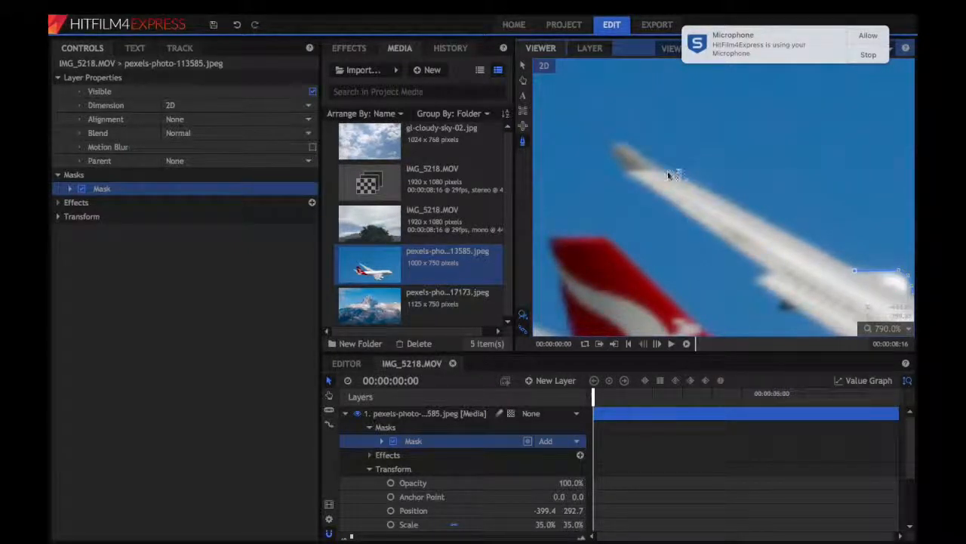
left_click(627, 142)
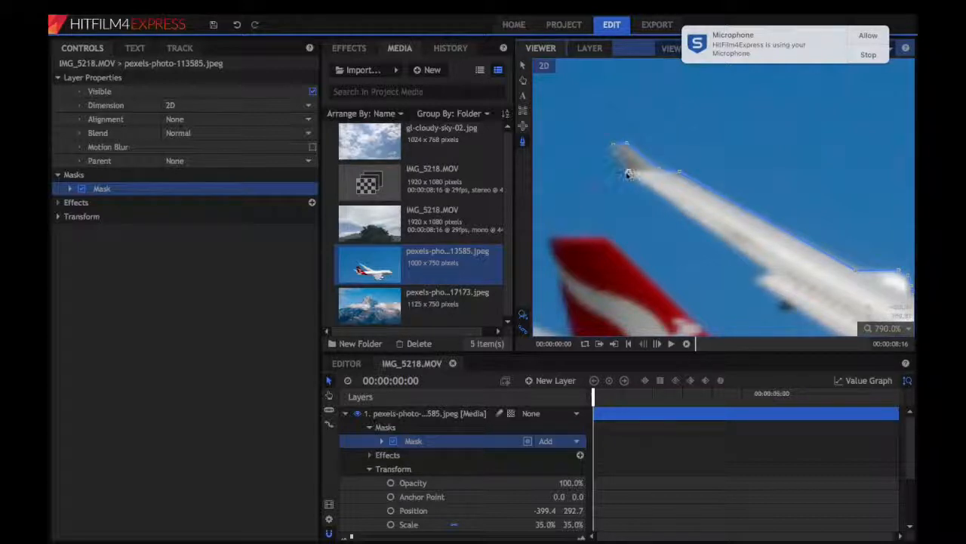
Trace the mask back along the far wing's trailing edge to the first protruding flap fairing
left_click(755, 281)
left_click(778, 309)
left_click_drag(805, 315, 713, 212)
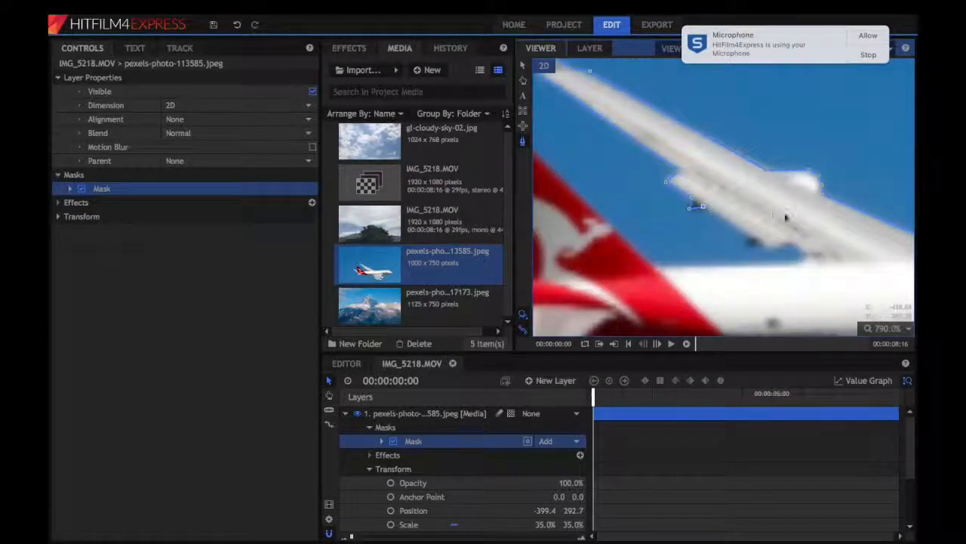
left_click_drag(786, 214, 735, 162)
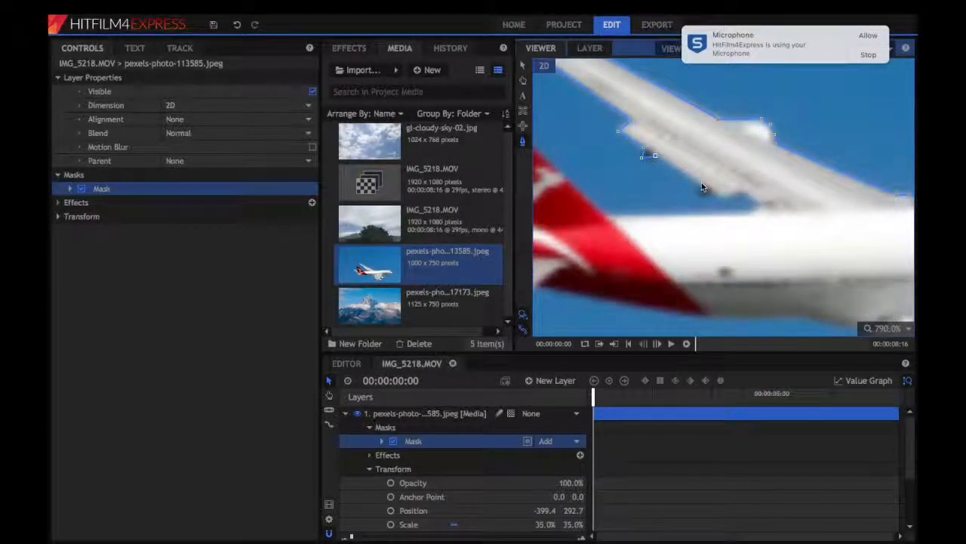
Trace the mask along the rest of the far wing's trailing edge and along the fuselage roof to the tail fin's base
left_click(702, 182)
left_click(710, 194)
left_click(725, 198)
left_click(753, 199)
left_click(608, 218)
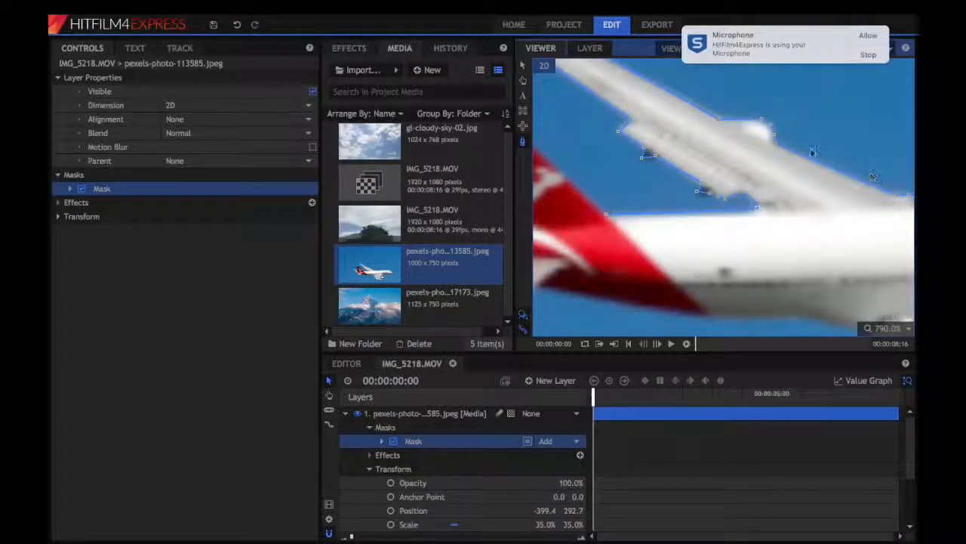
Trace the mask up the tail fin's front edge, across its tip and down its rear edge to the tailplane
left_click_drag(748, 177, 895, 198)
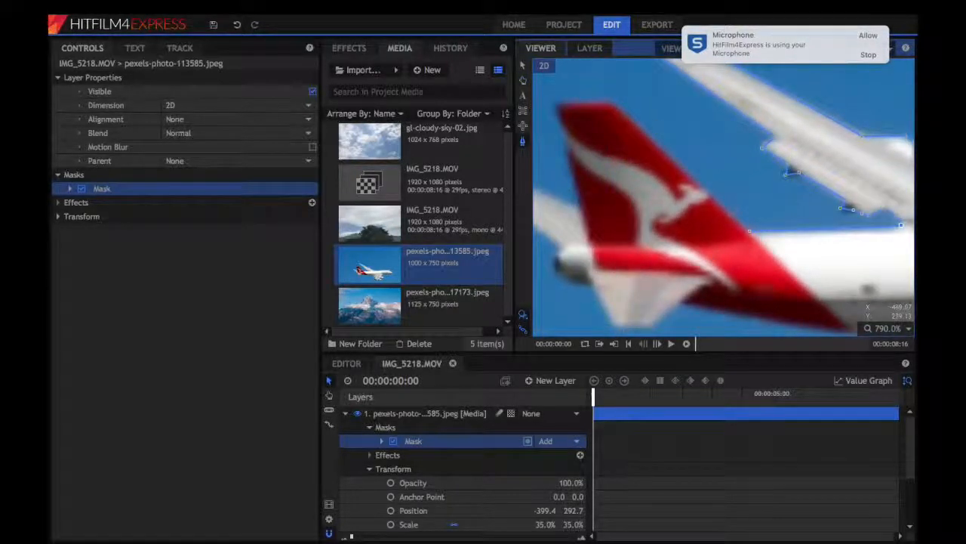
left_click(556, 103)
left_click_drag(573, 134, 711, 148)
left_click(716, 225)
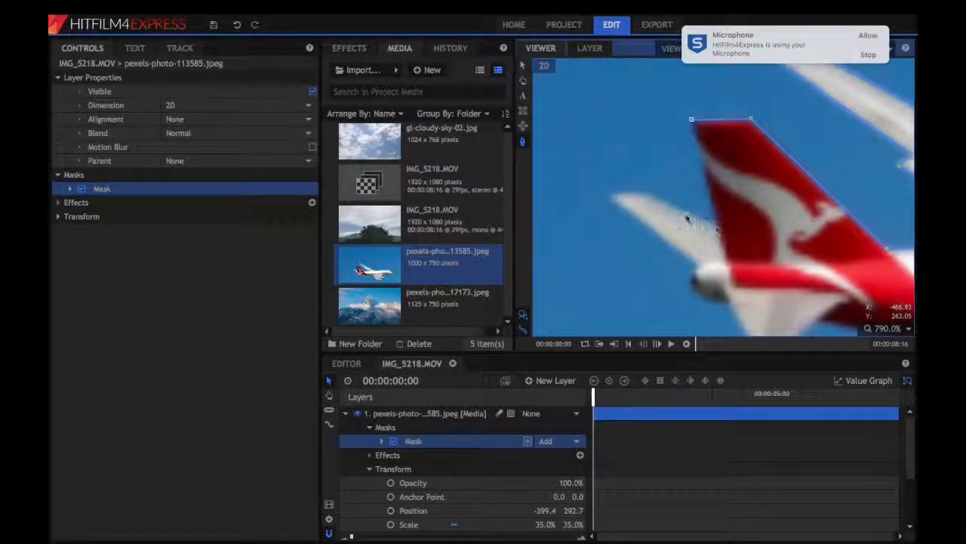
Continue the mask around the far tailplane and the rounded tail cone
left_click(647, 191)
left_click(609, 193)
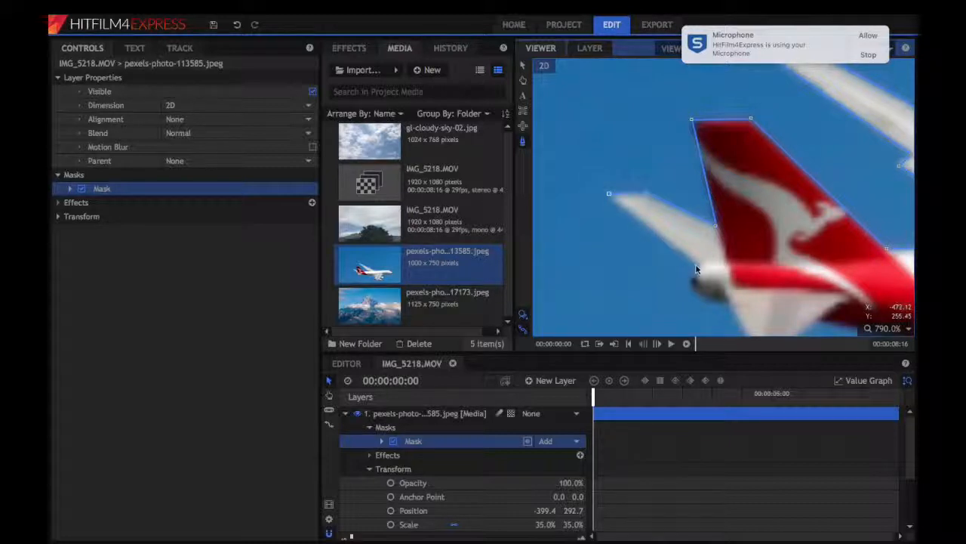
left_click(687, 277)
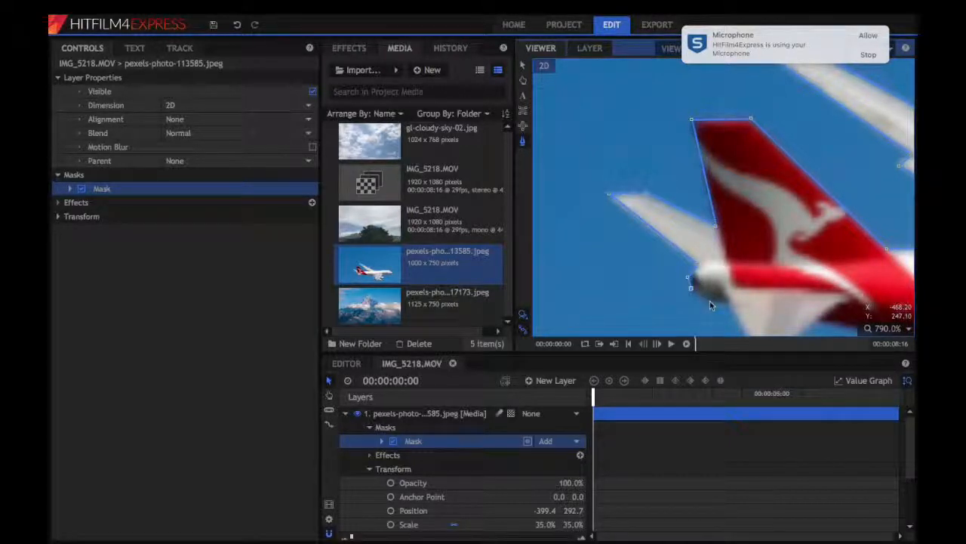
left_click(709, 299)
left_click(731, 302)
Trace the mask around the near tailplane and forward along the underside of the rear fuselage
left_click_drag(745, 286, 732, 191)
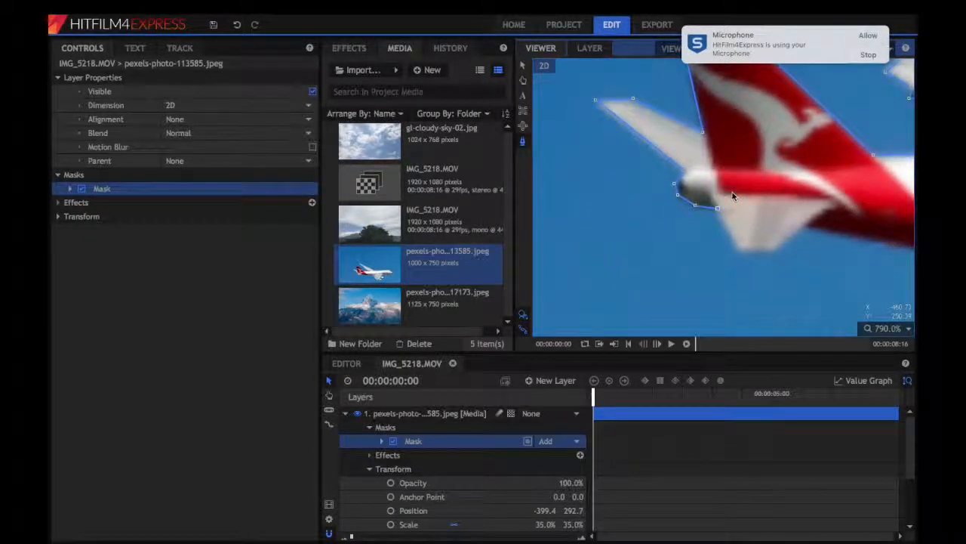
left_click(736, 249)
left_click(213, 26)
left_click_drag(749, 153, 513, 140)
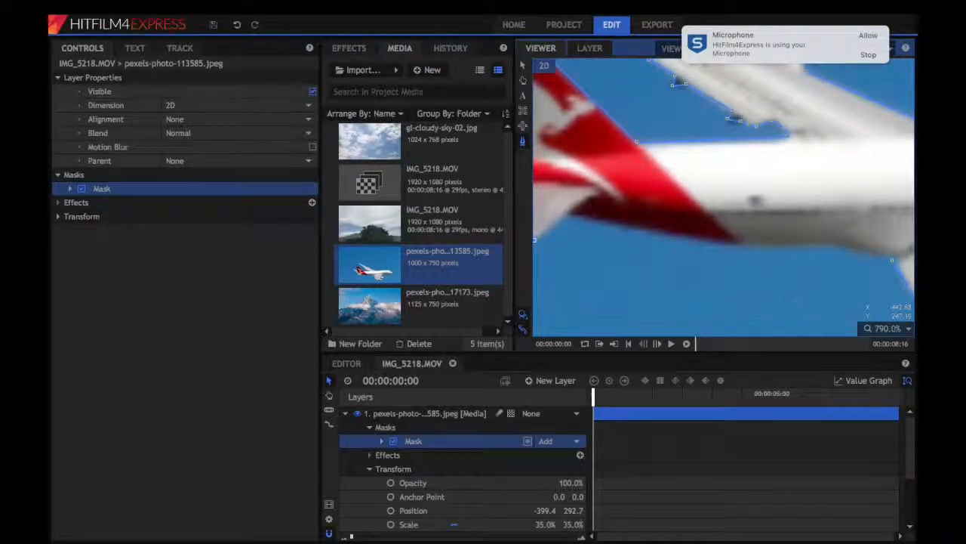
left_click(566, 213)
left_click(656, 235)
left_click(702, 241)
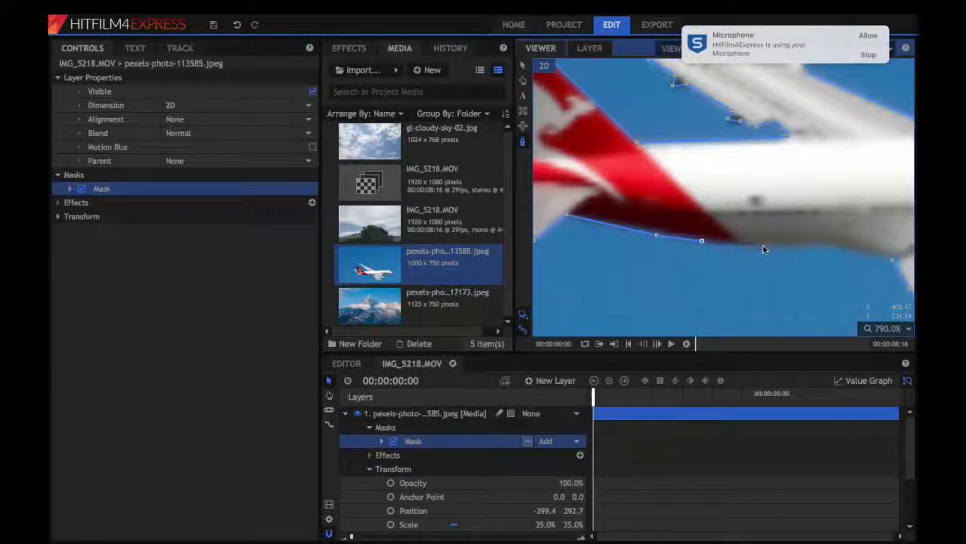
left_click(767, 245)
left_click(828, 245)
Continue the mask along the belly to the near wing's root and close it on its starting point
key("h")
left_click_drag(845, 273, 744, 233)
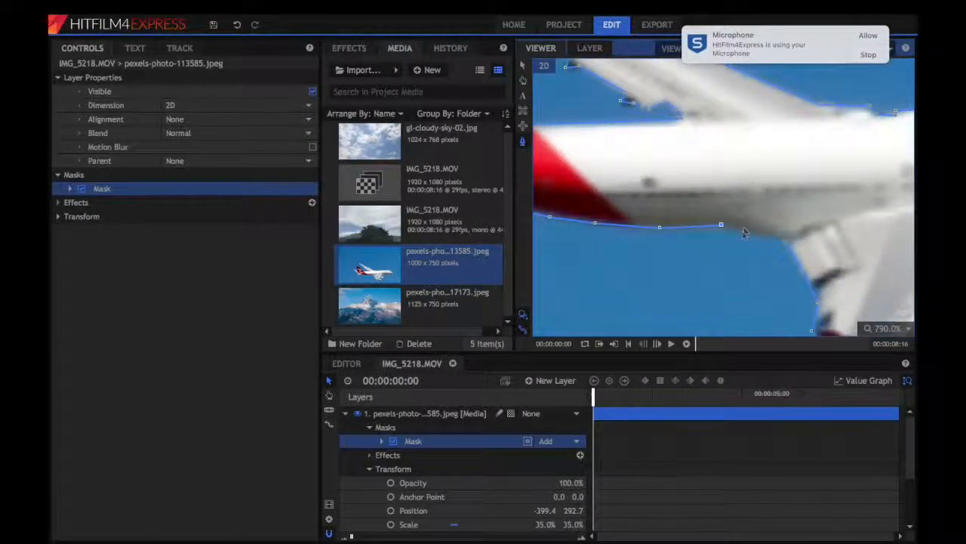
left_click(740, 232)
left_click(762, 236)
left_click(786, 243)
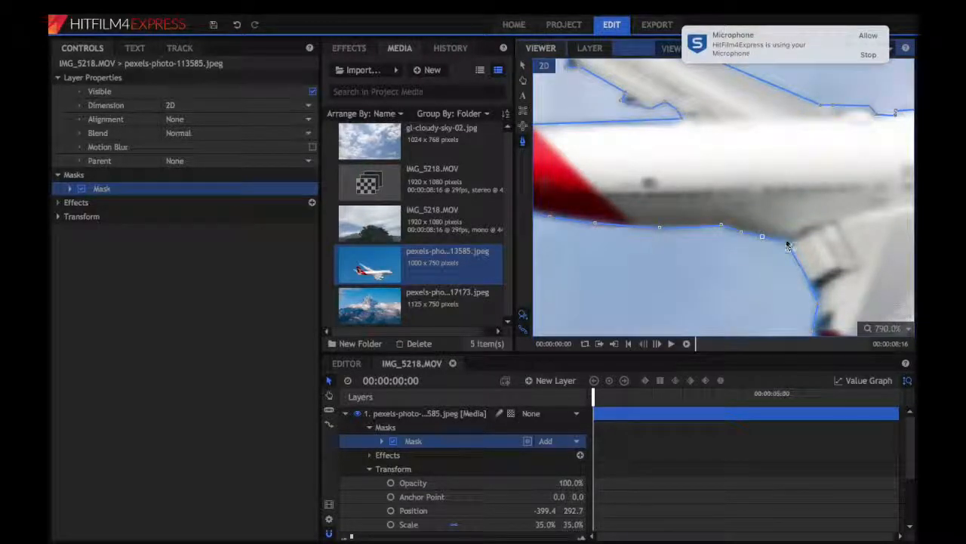
Examine the masked airplane cutout against the clouds, both in the full frame and close up without the mask outline
scroll(781, 165, "up", 1)
scroll(781, 164, "down", 15)
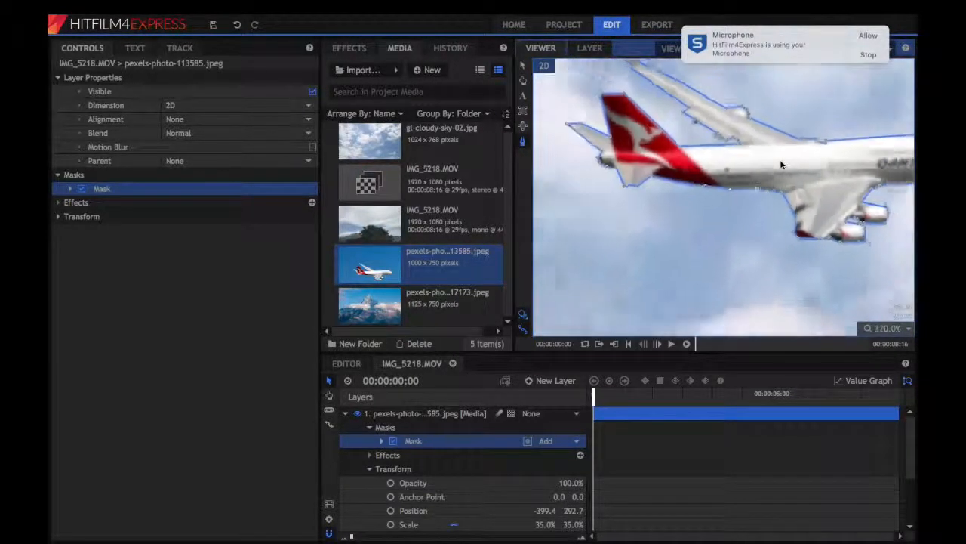
left_click(867, 38)
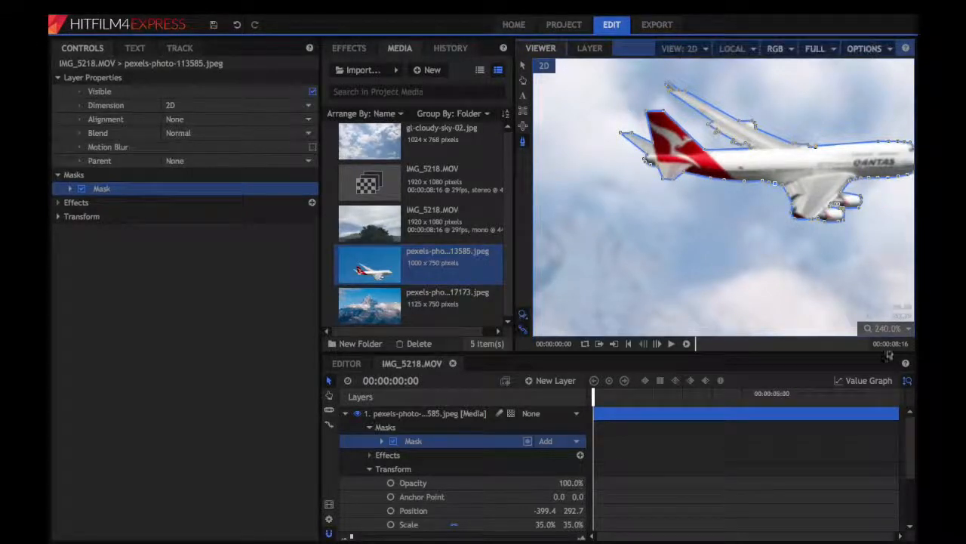
left_click(888, 328)
left_click(867, 455)
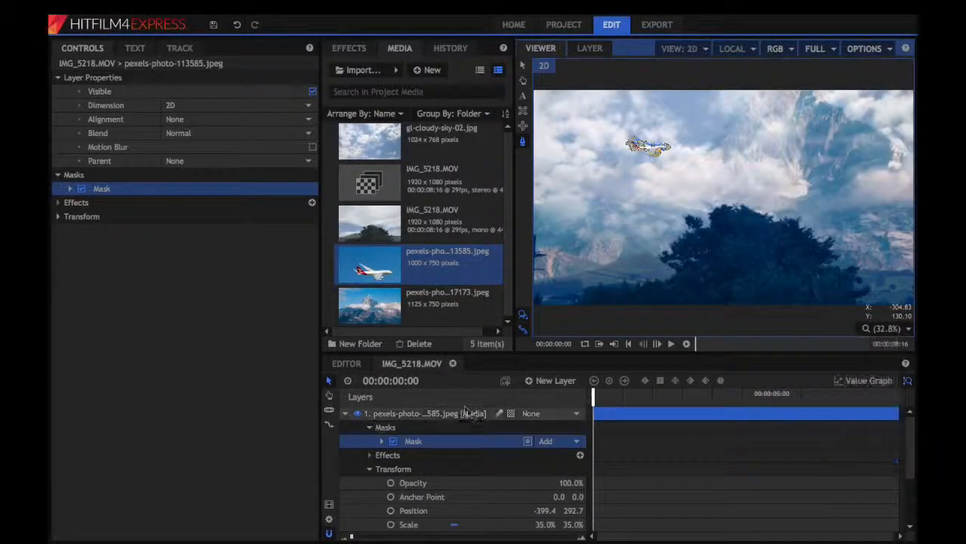
left_click(463, 415)
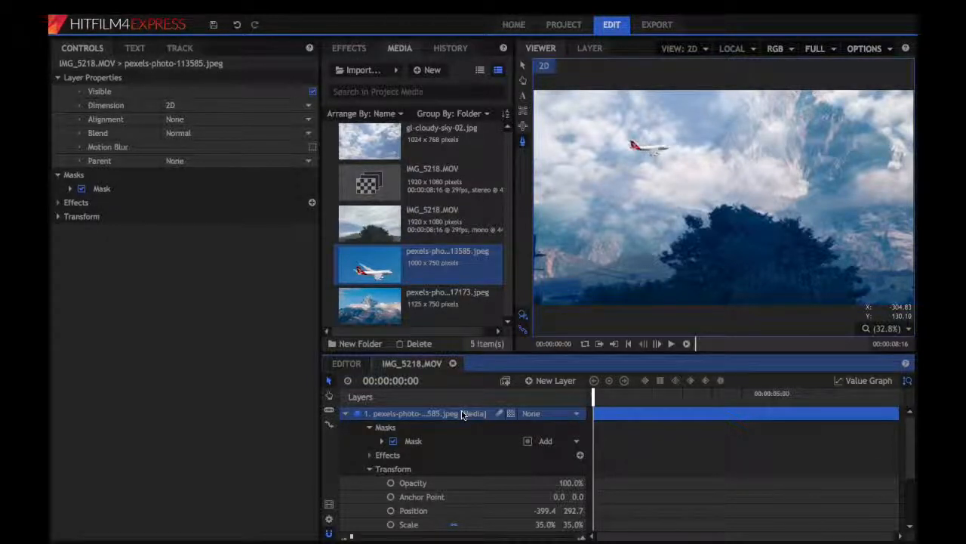
scroll(636, 194, "up", 6)
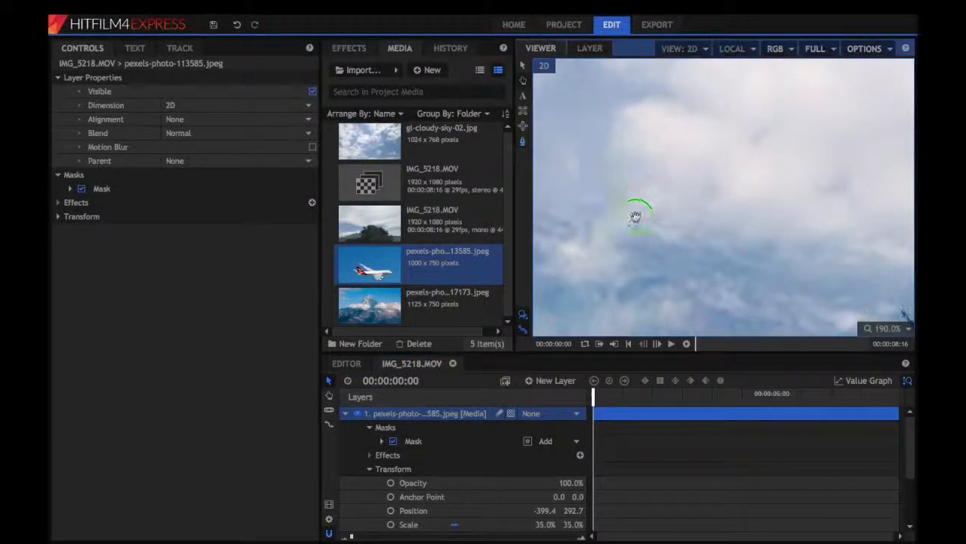
left_click_drag(678, 225, 669, 295)
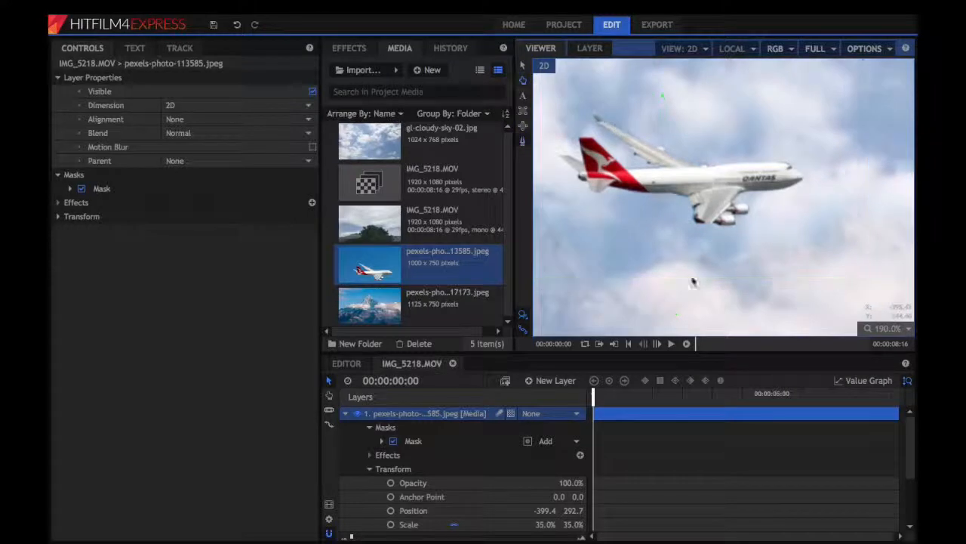
Set the airplane mask's Feather Strength to 5 and show the whole composite frame
left_click(382, 441)
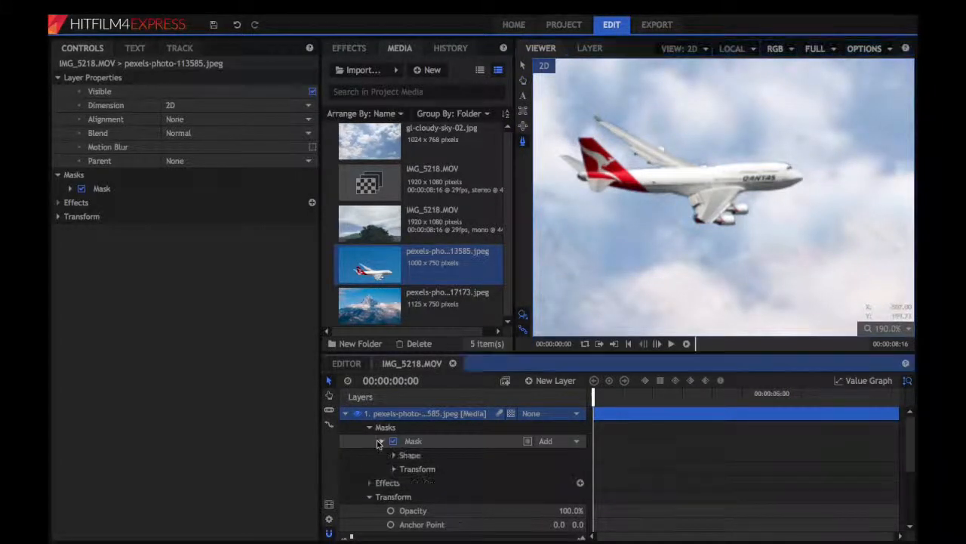
left_click(392, 455)
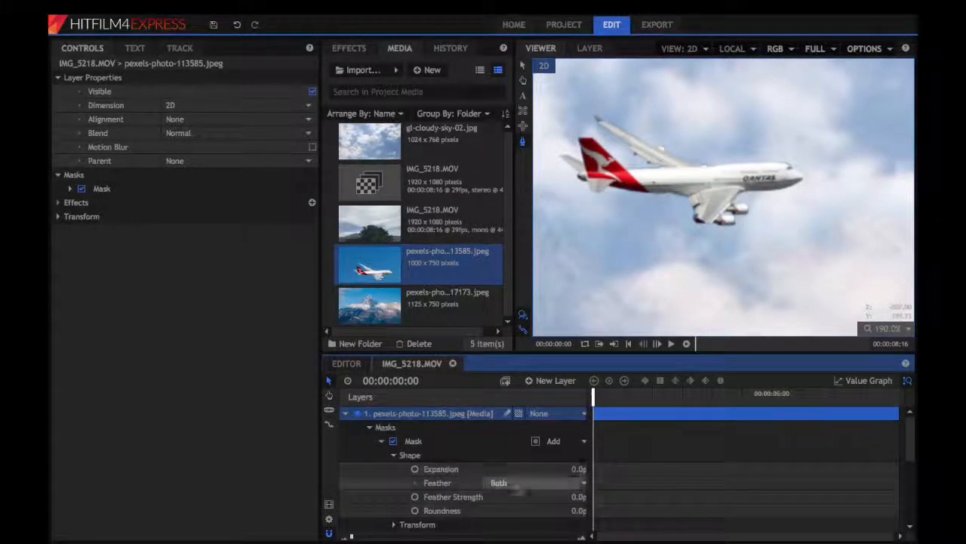
double_click(580, 496)
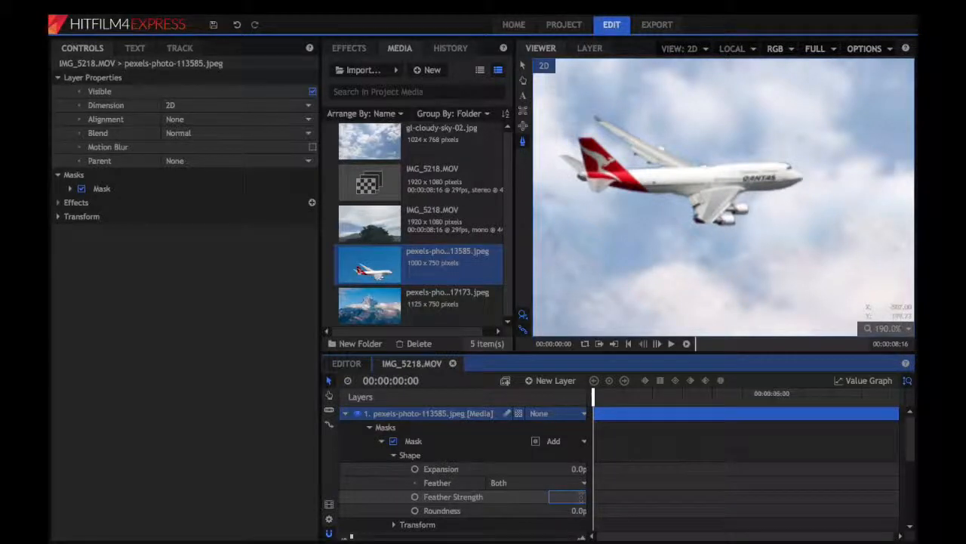
type("5")
key("Return")
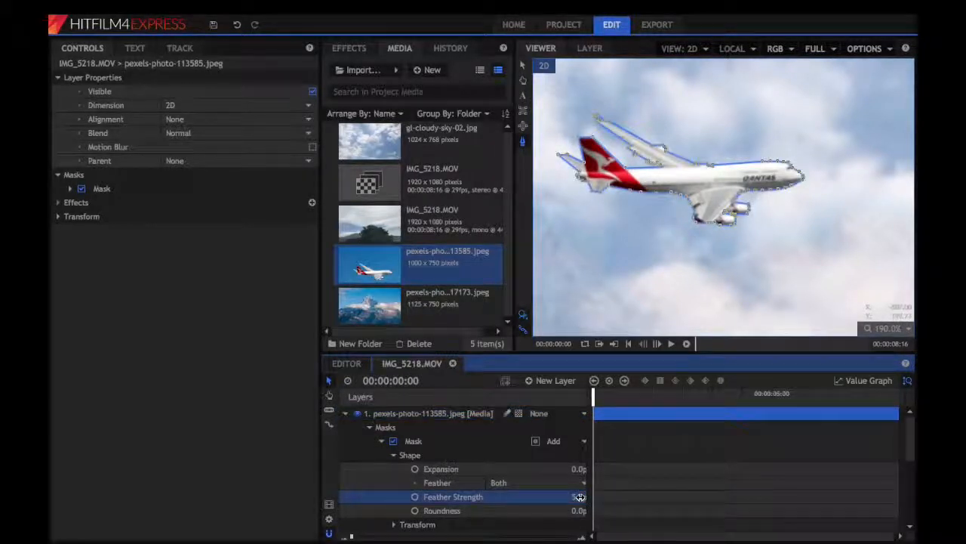
left_click(523, 65)
left_click(603, 76)
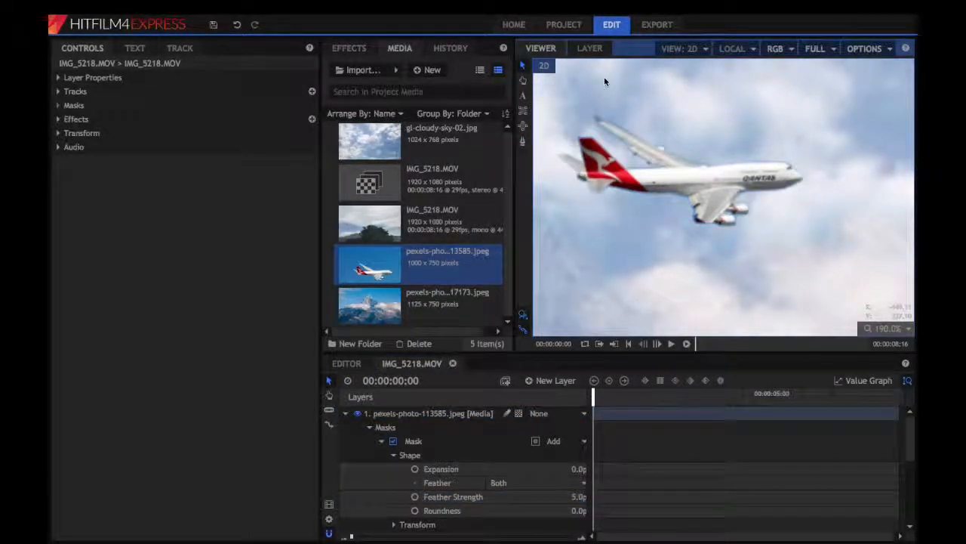
left_click(344, 414)
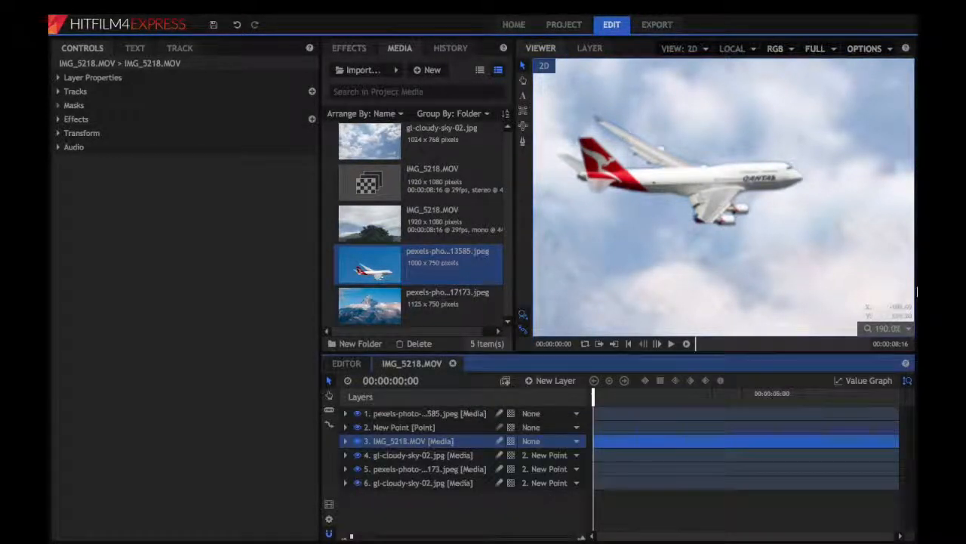
left_click(899, 327)
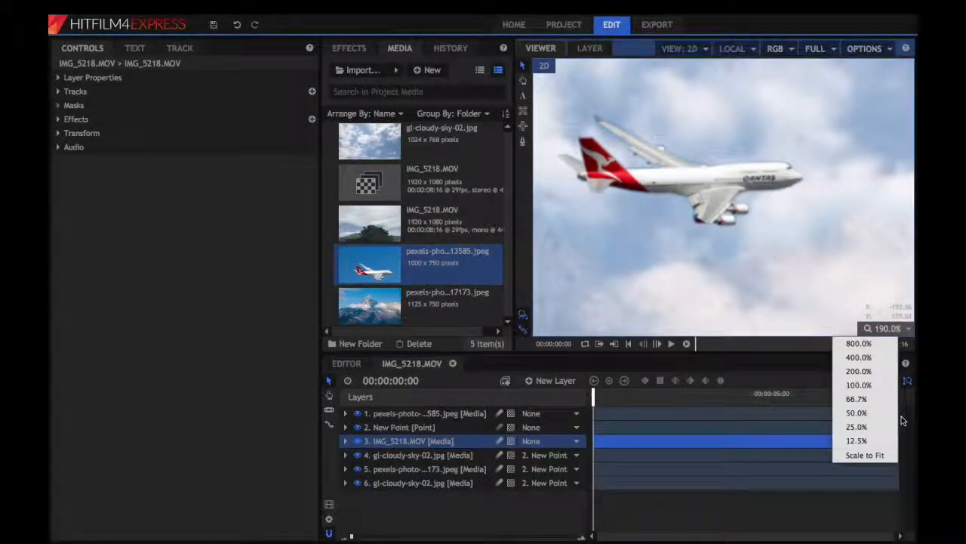
left_click(865, 454)
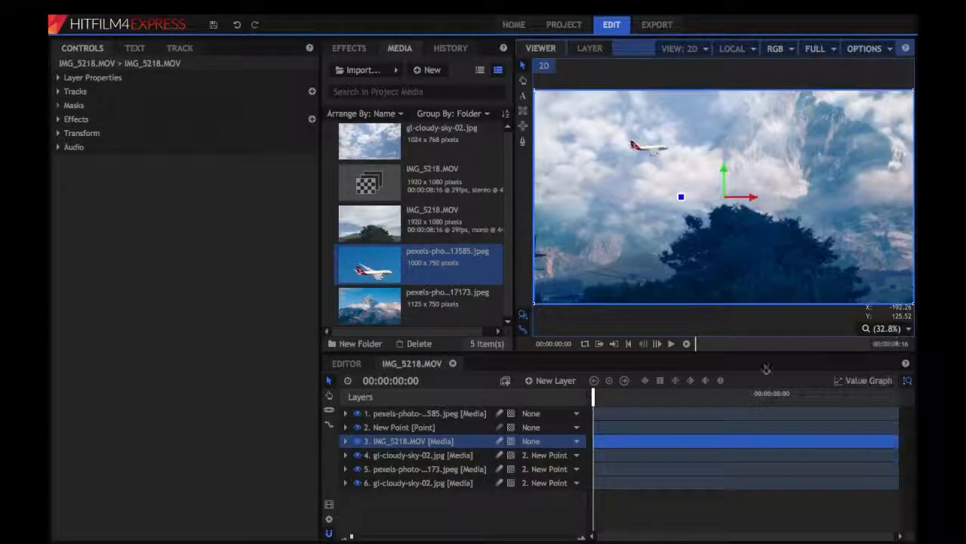
Try parenting the IMG_5218.MOV layer to New Point and play the shot to check the motion
left_click(443, 443)
left_click(345, 442)
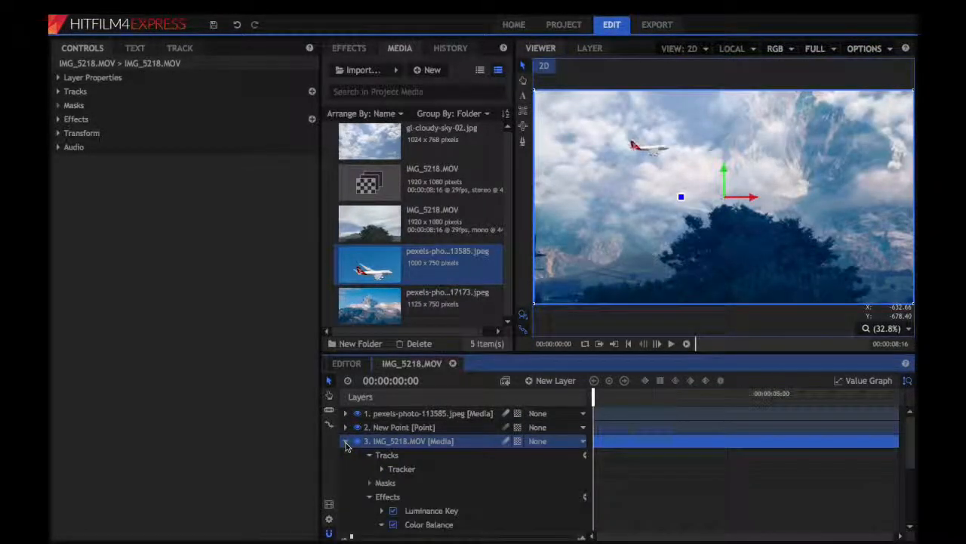
left_click(538, 440)
left_click(559, 465)
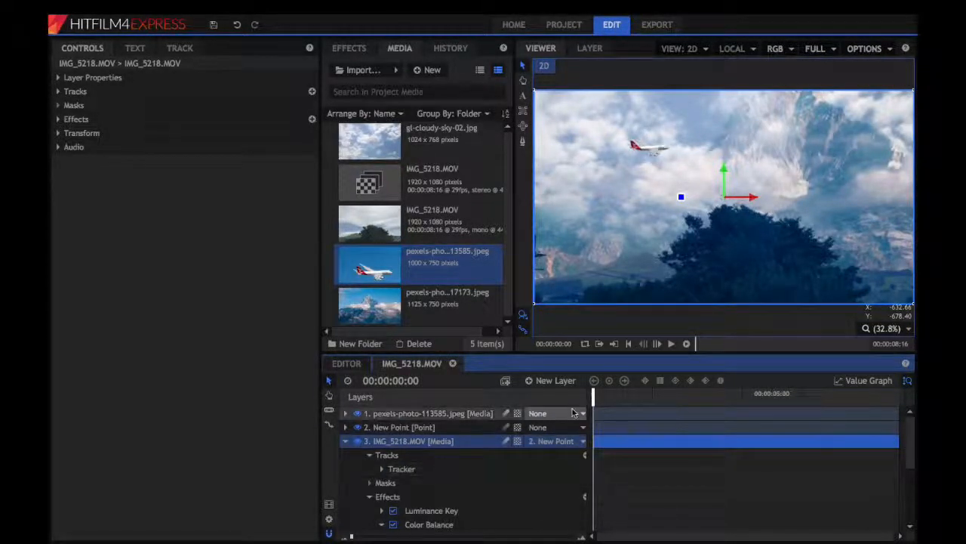
key("space")
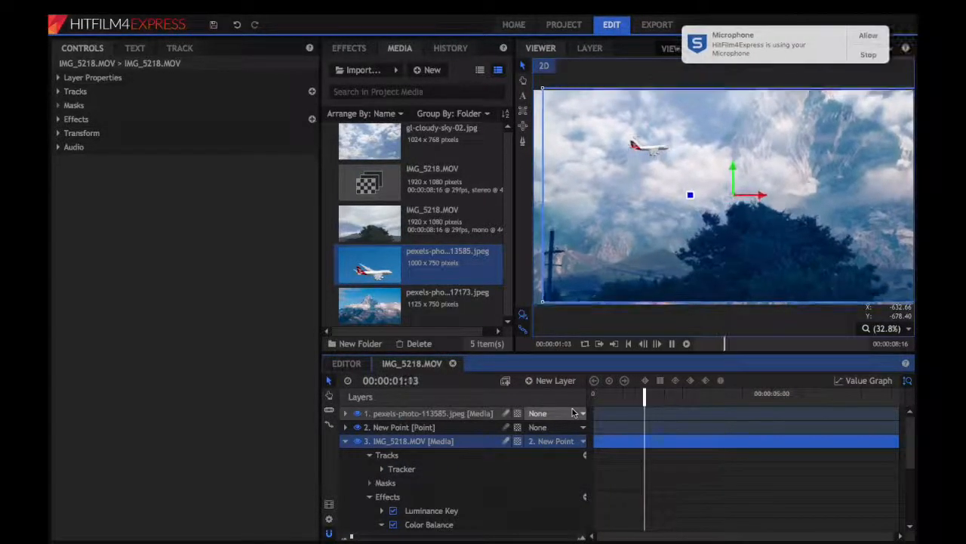
key("space")
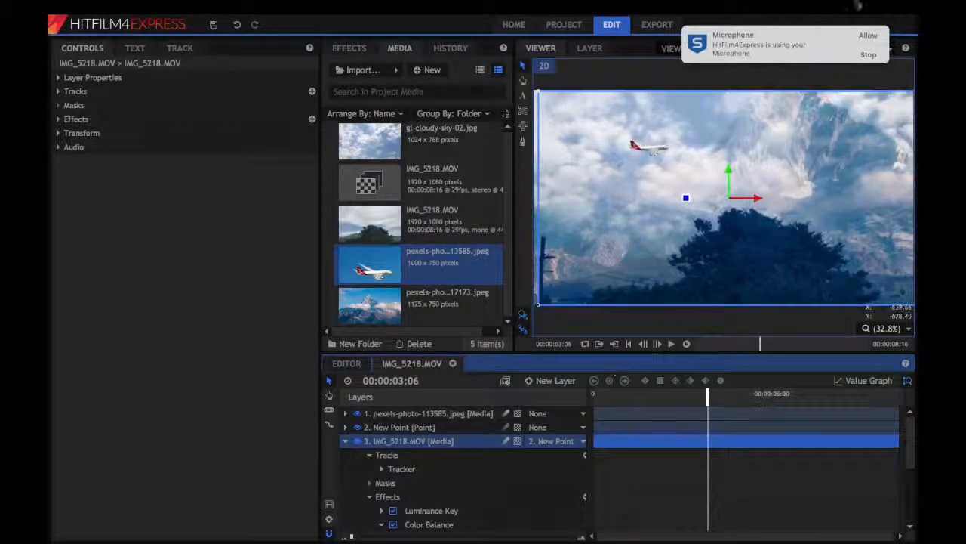
left_click(867, 35)
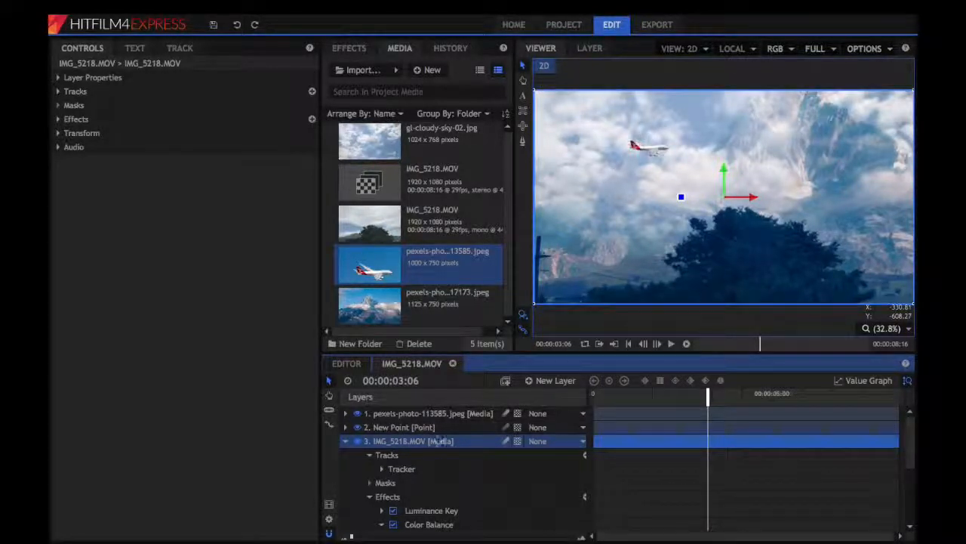
Parent the airplane photo layer to New Point and play the shot to check that it follows the camera movement
left_click(345, 440)
left_click(345, 414)
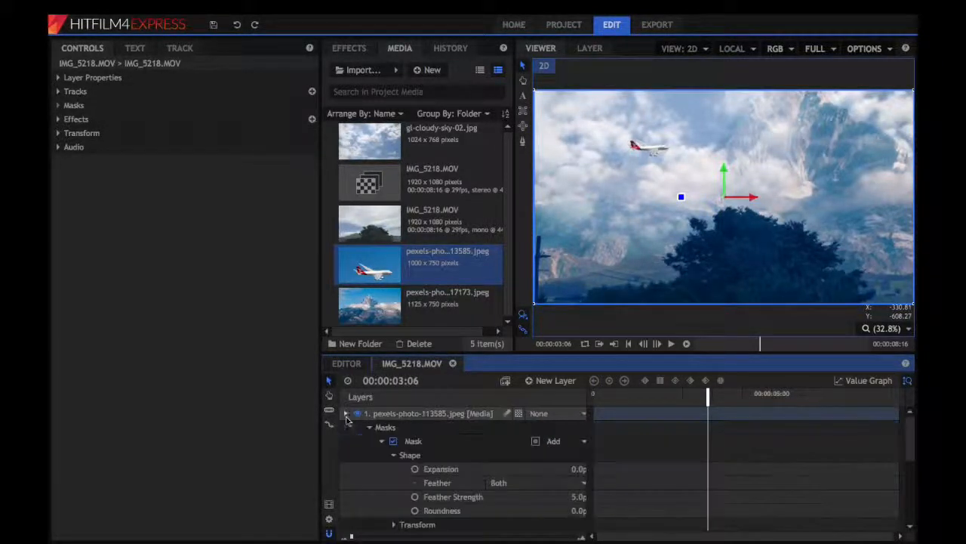
left_click(540, 413)
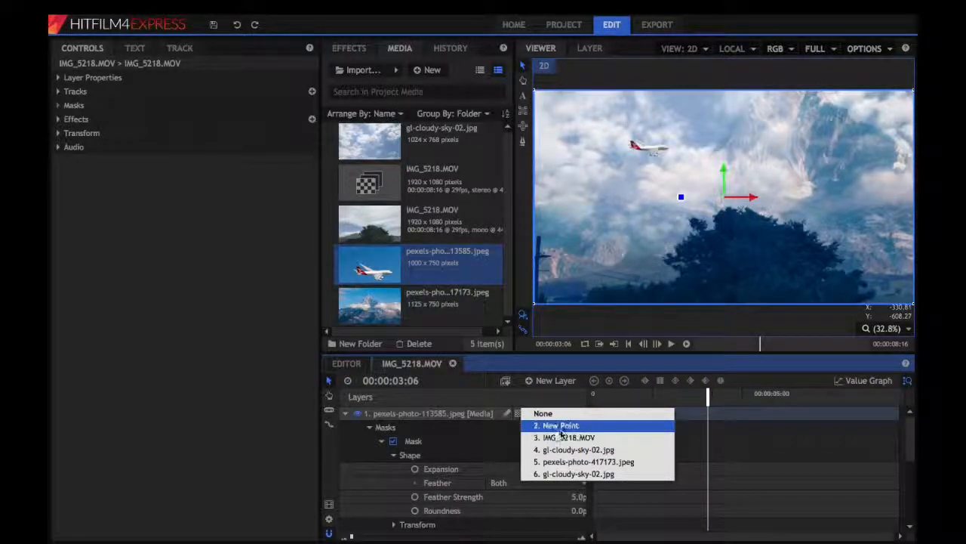
left_click(561, 426)
key("space")
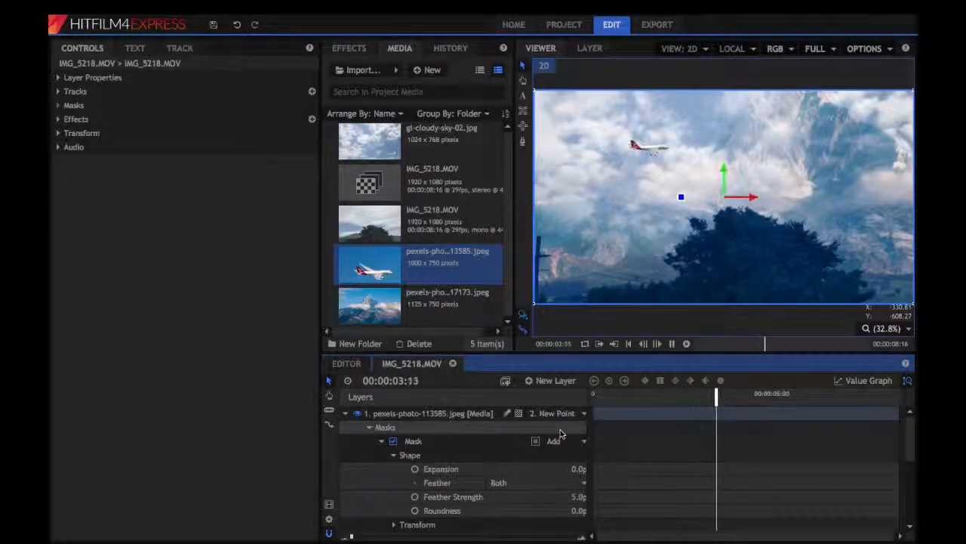
key("space")
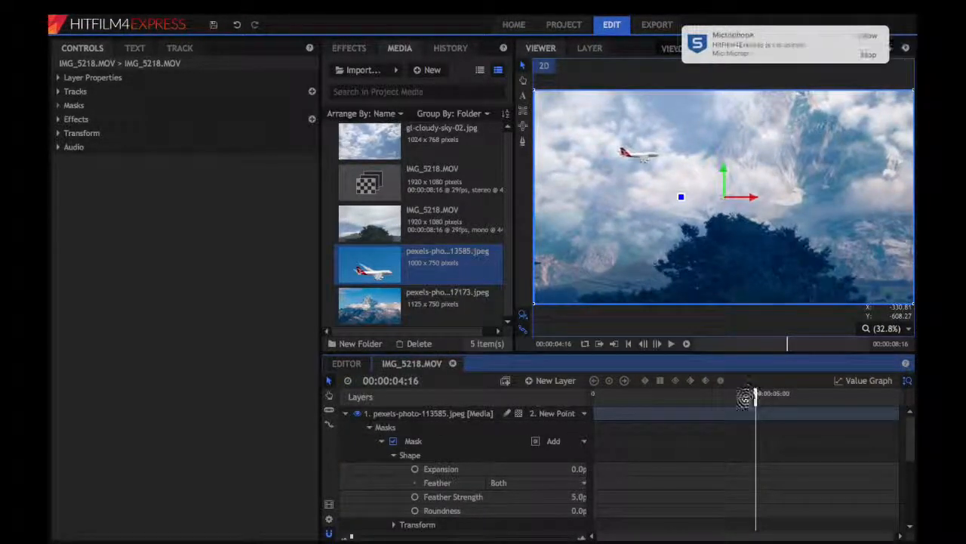
key("Home")
key("space")
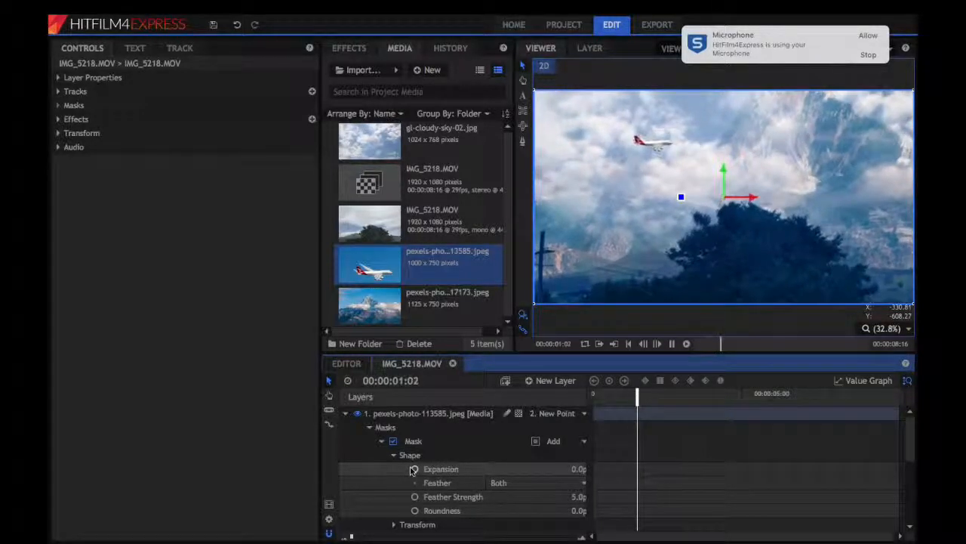
key("space")
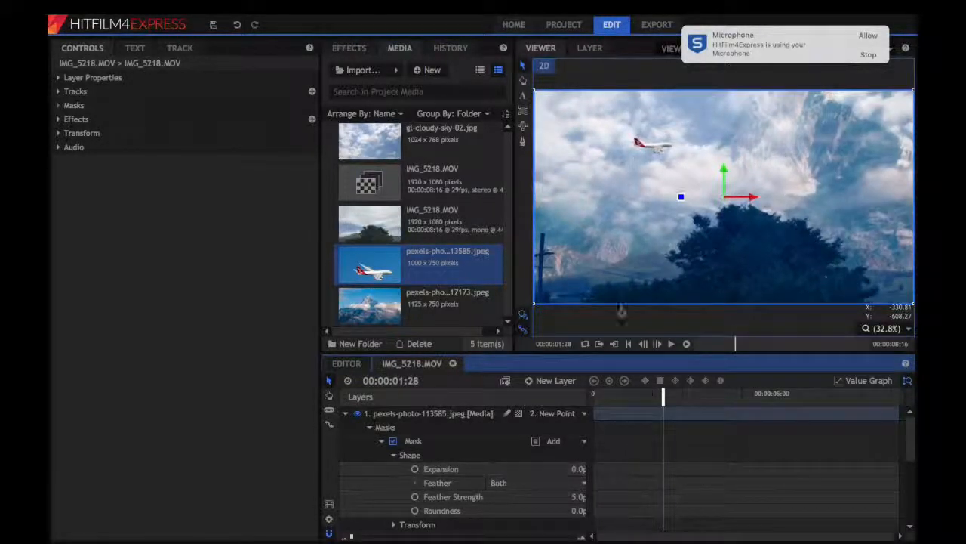
Set the airplane photo layer's Opacity to 60%
left_click(856, 32)
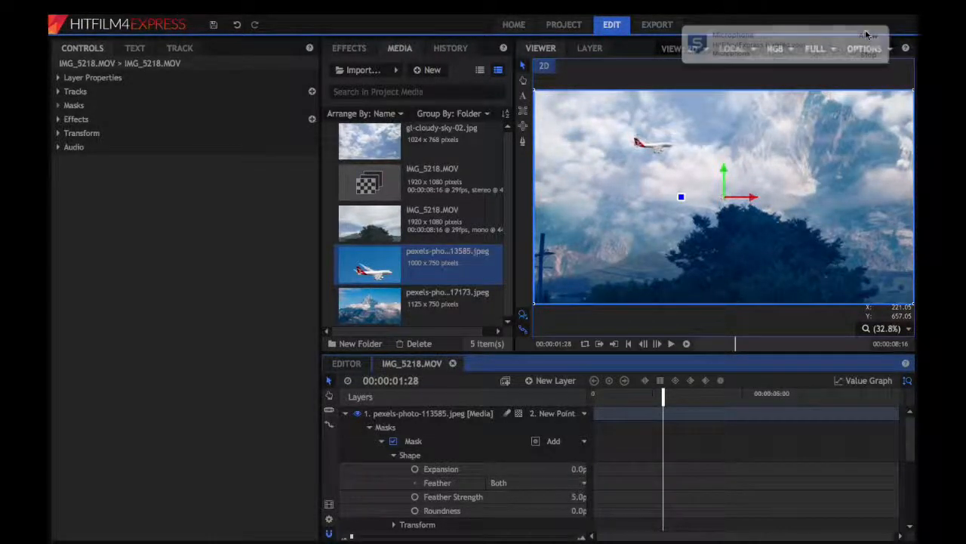
left_click(369, 428)
scroll(473, 463, "down", 1)
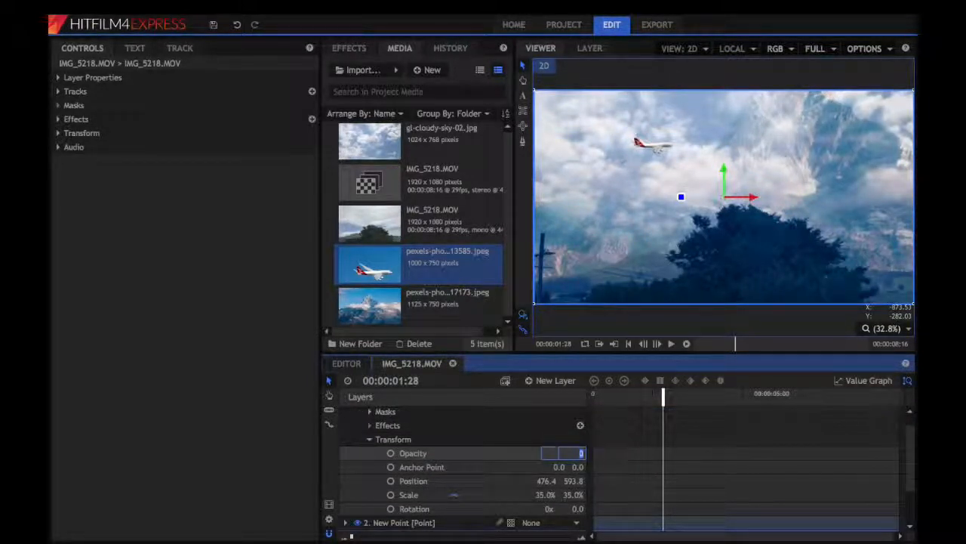
key("Return")
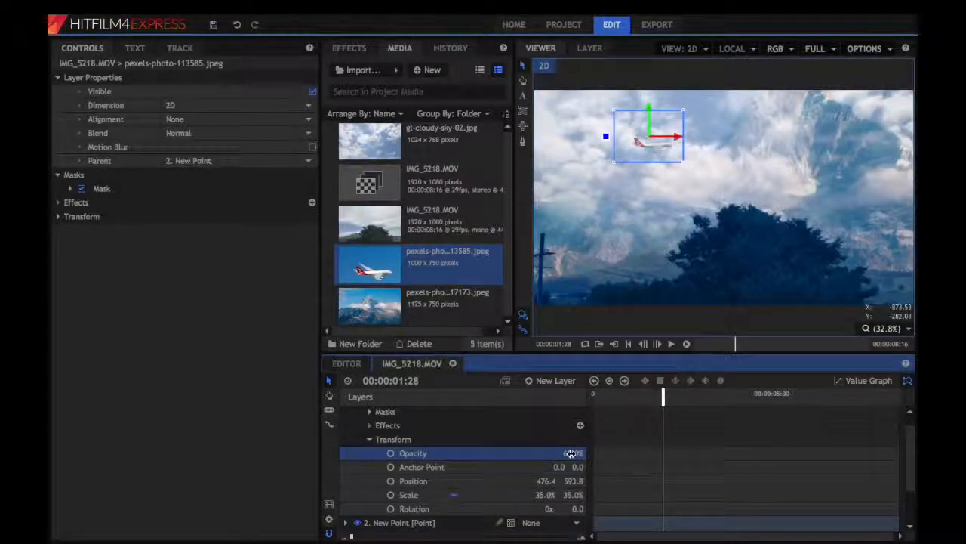
left_click(706, 87)
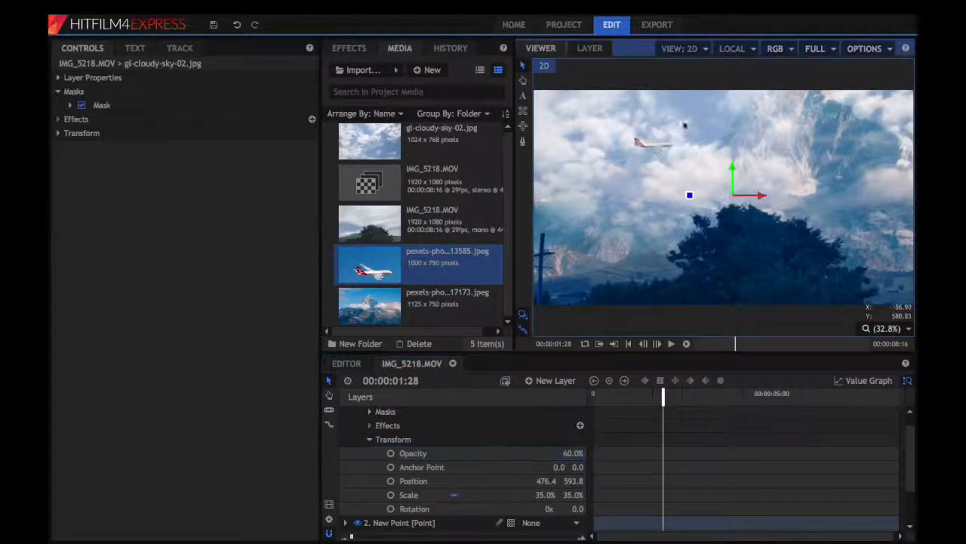
Move the airplane photo layer horizontally toward the left side of the sky, to an X position of about 232.5
scroll(419, 465, "up", 1)
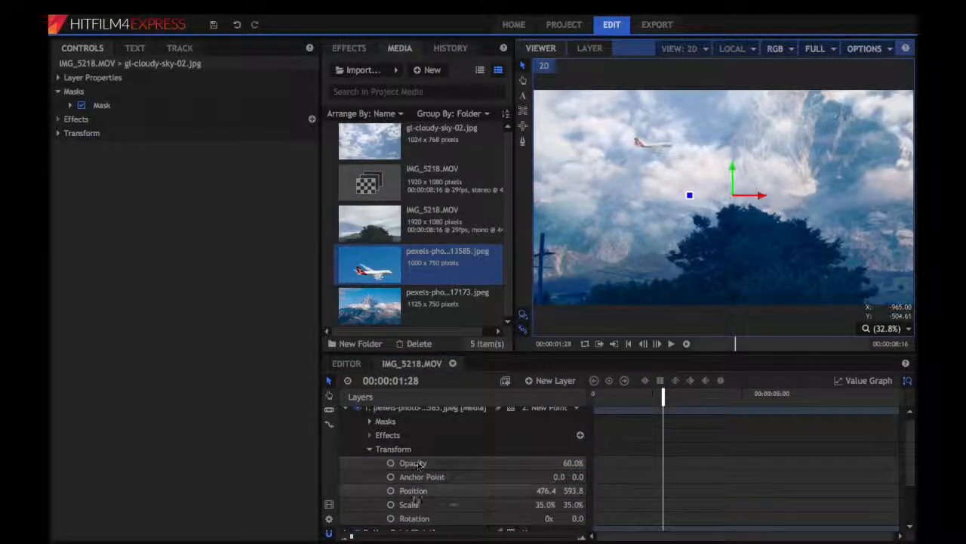
scroll(445, 417, "up", 1)
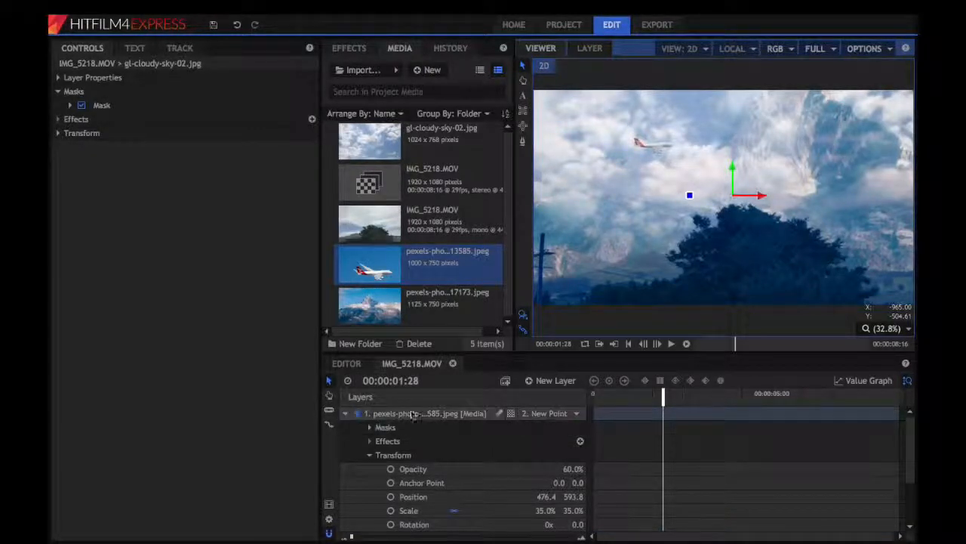
left_click(416, 414)
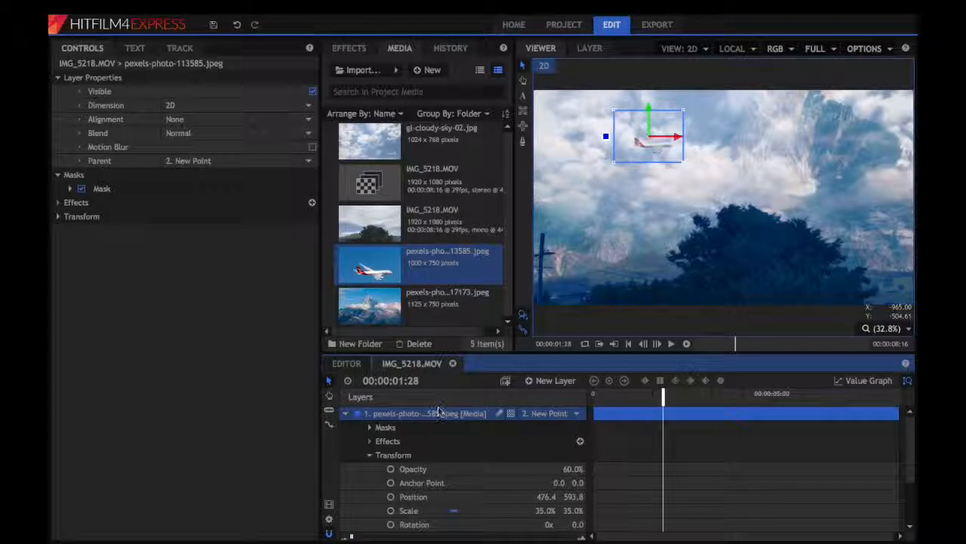
left_click(345, 413)
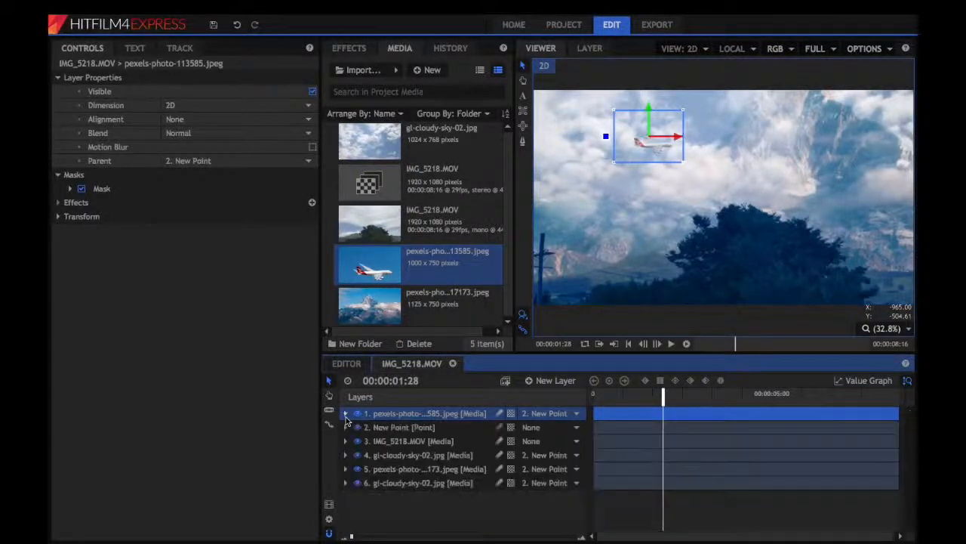
left_click_drag(678, 137, 644, 134)
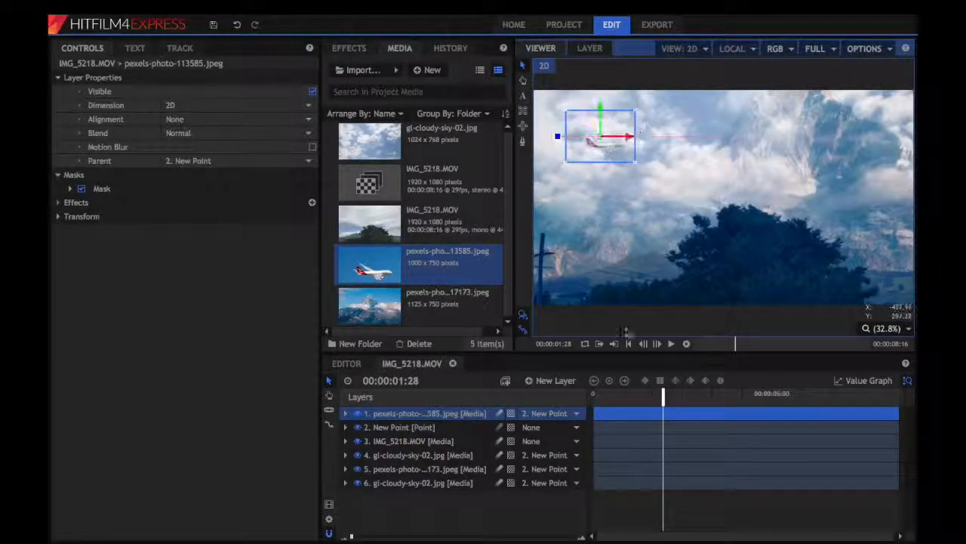
Play the shot briefly from the start to check the airplane's placement, and return to the first frame
left_click(593, 396)
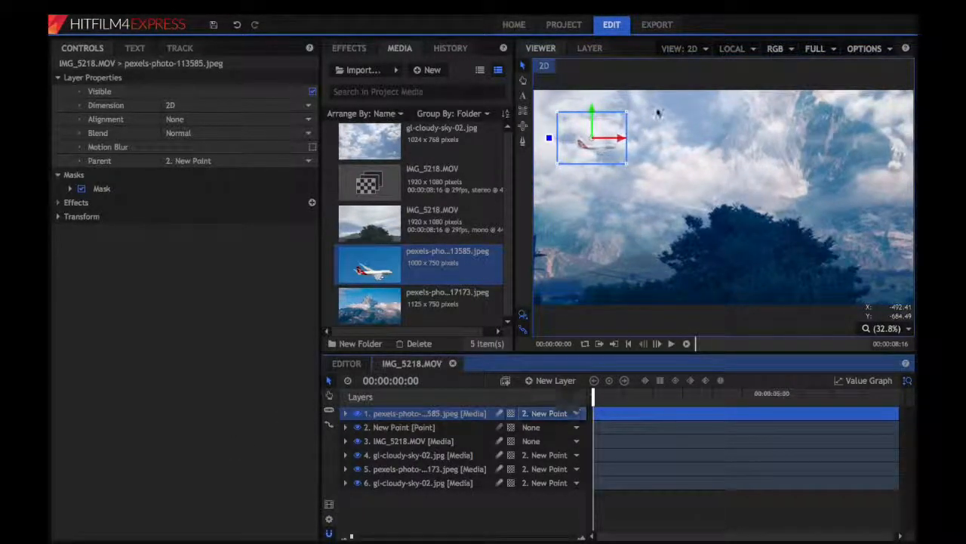
left_click(877, 33)
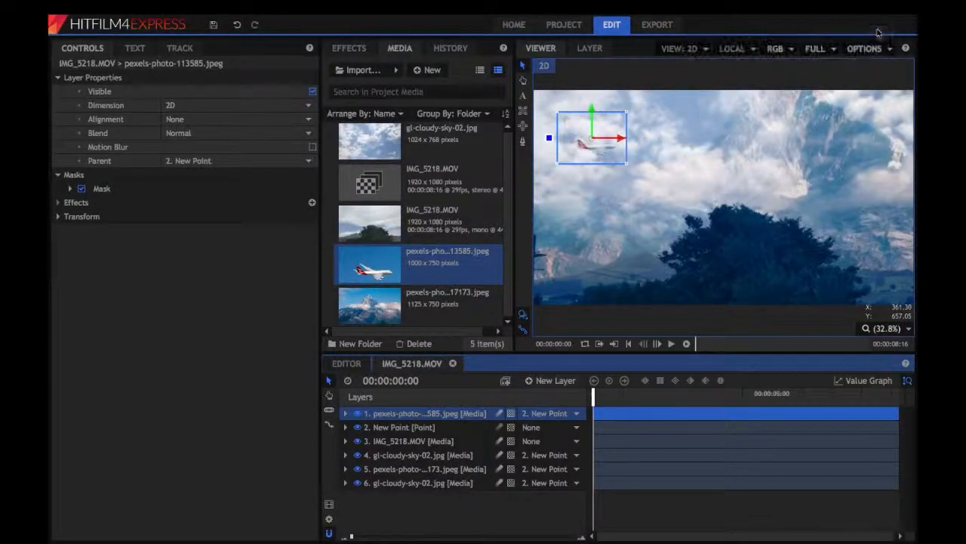
key("space")
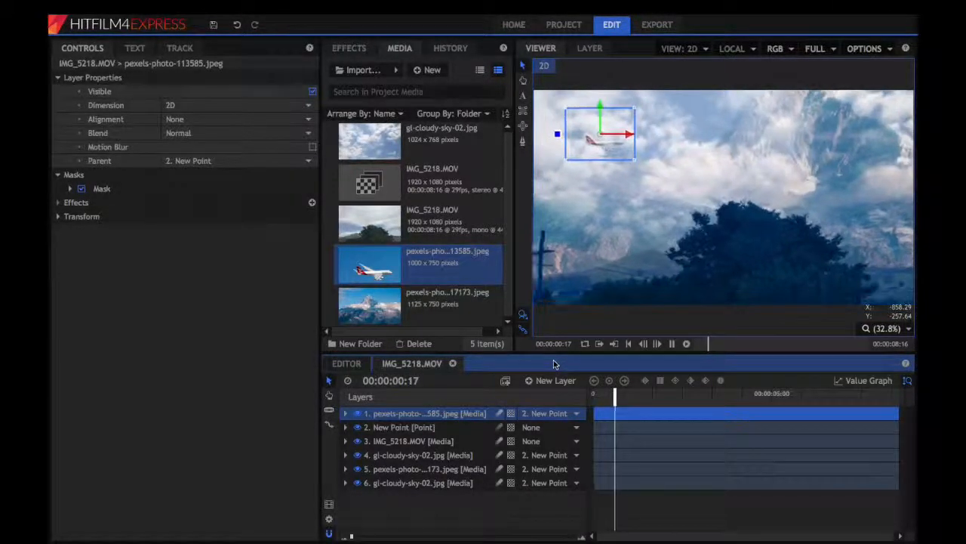
key("space")
key("Home")
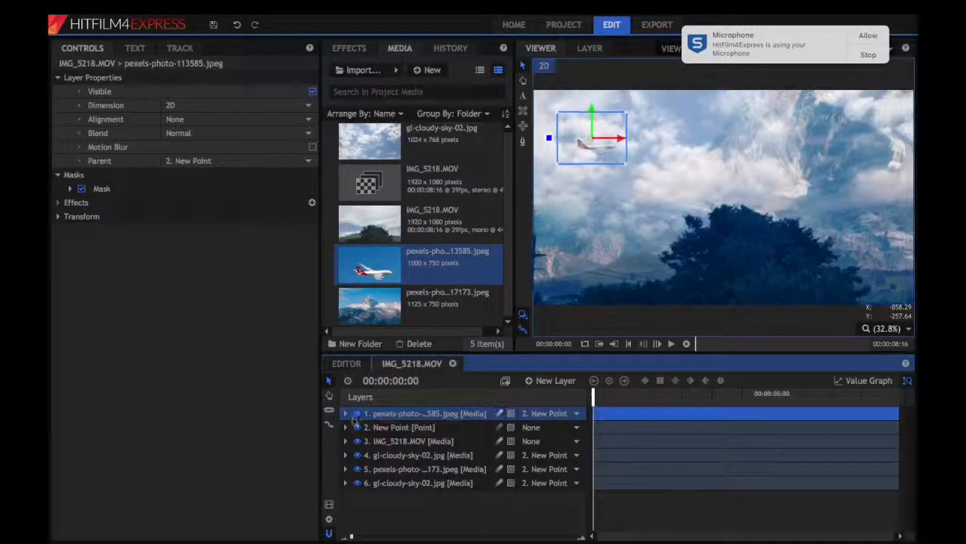
Keyframe the airplane layer's Position at 00:00:00:00 and move the airplane across to the right edge of the frame at 00:00:08:15
left_click(343, 417)
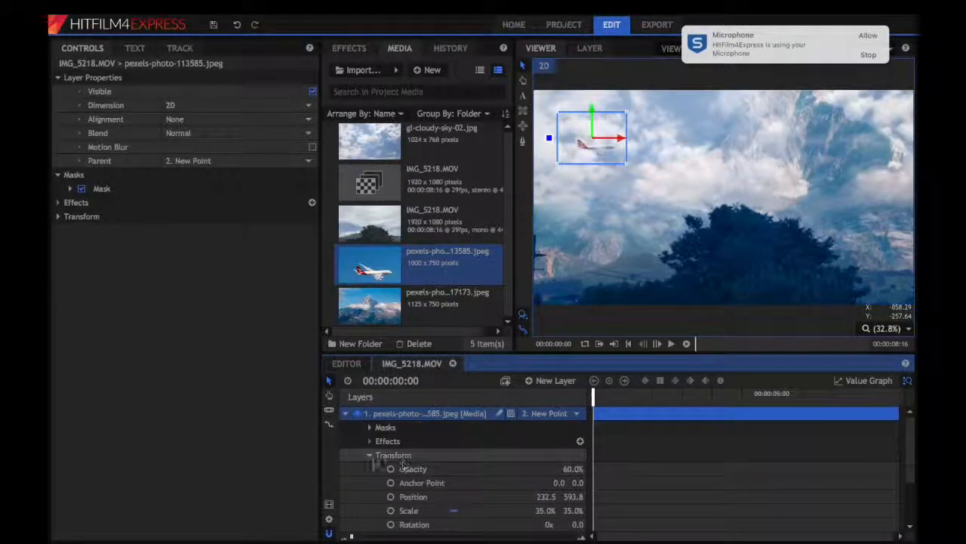
scroll(502, 501, "down", 1)
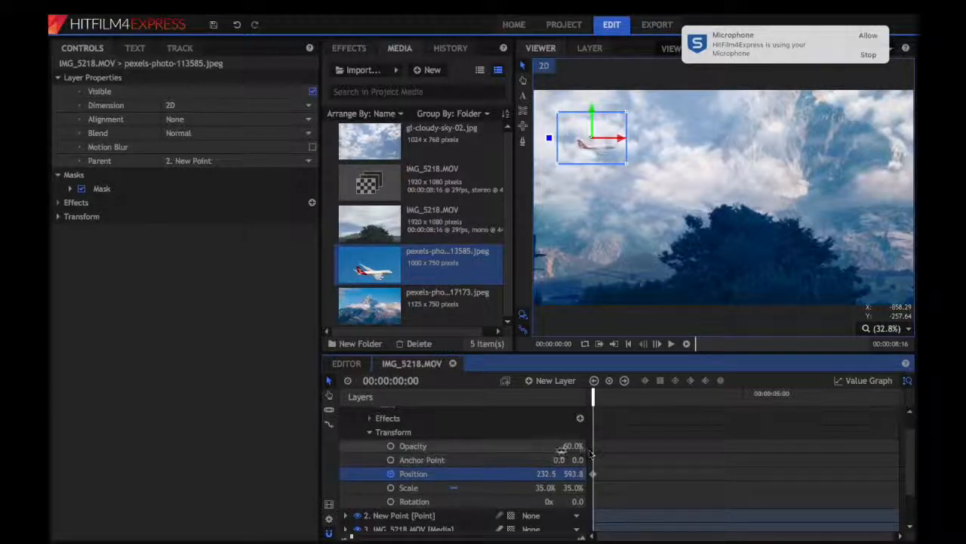
scroll(508, 474, "up", 1)
left_click(344, 413)
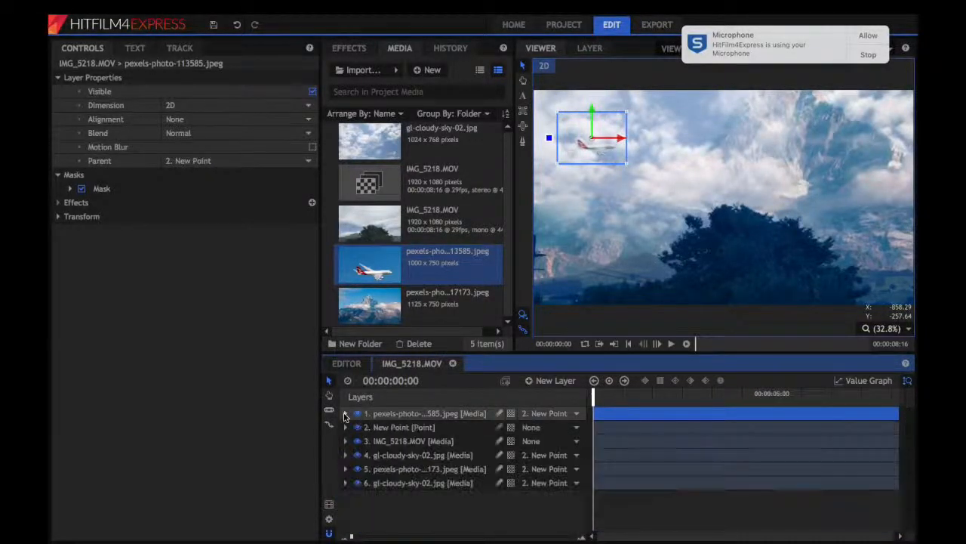
left_click_drag(594, 394, 906, 311)
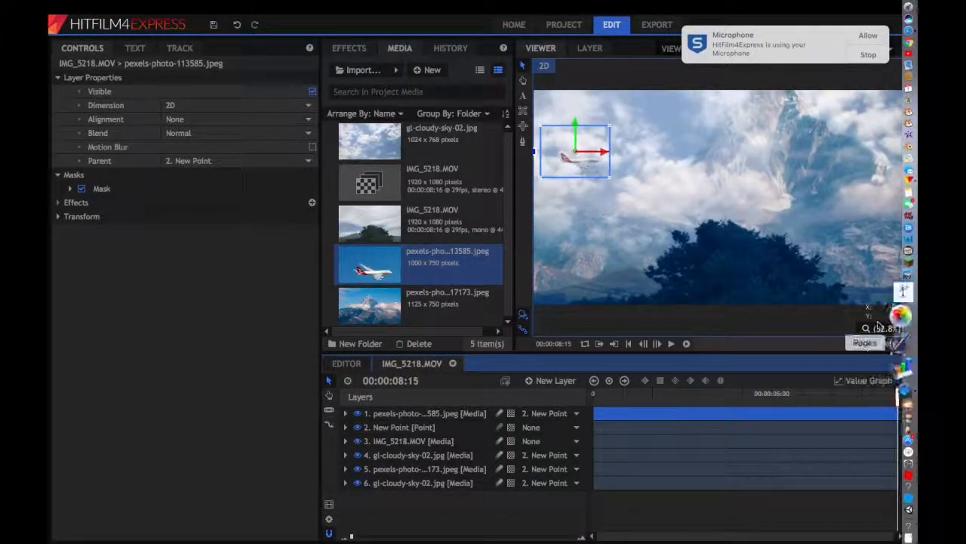
left_click_drag(604, 155, 914, 158)
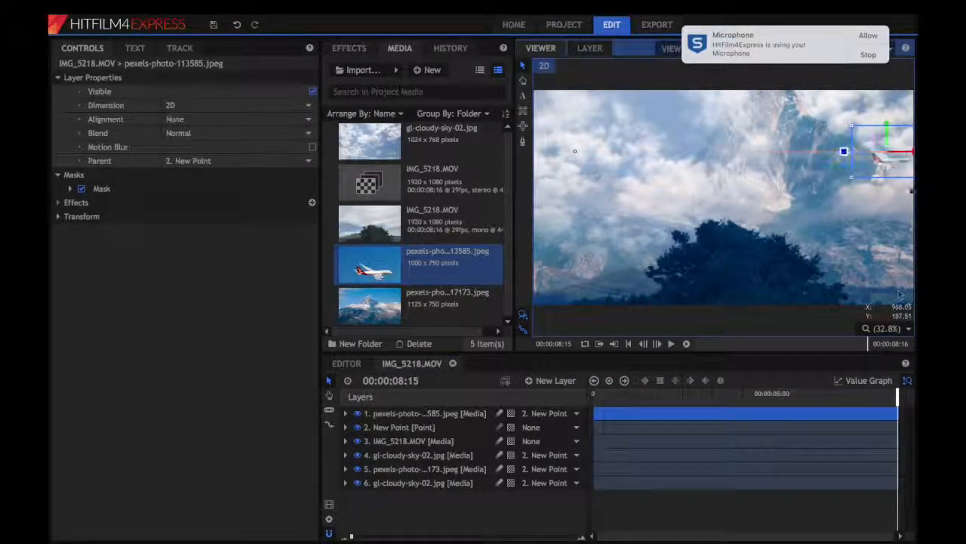
Play the whole shot to check the airplane's flight across the sky, and return to the first frame
left_click_drag(897, 396, 345, 464)
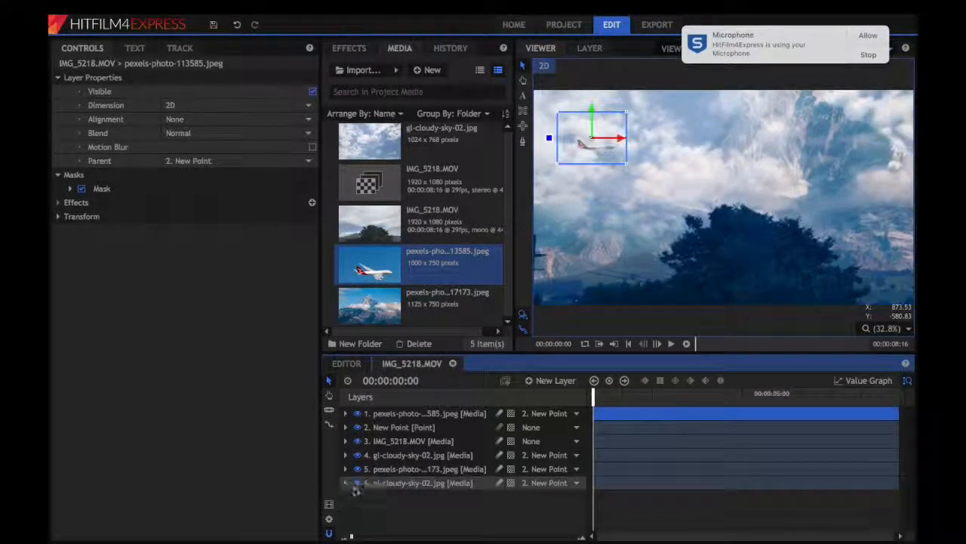
left_click(377, 508)
key("space")
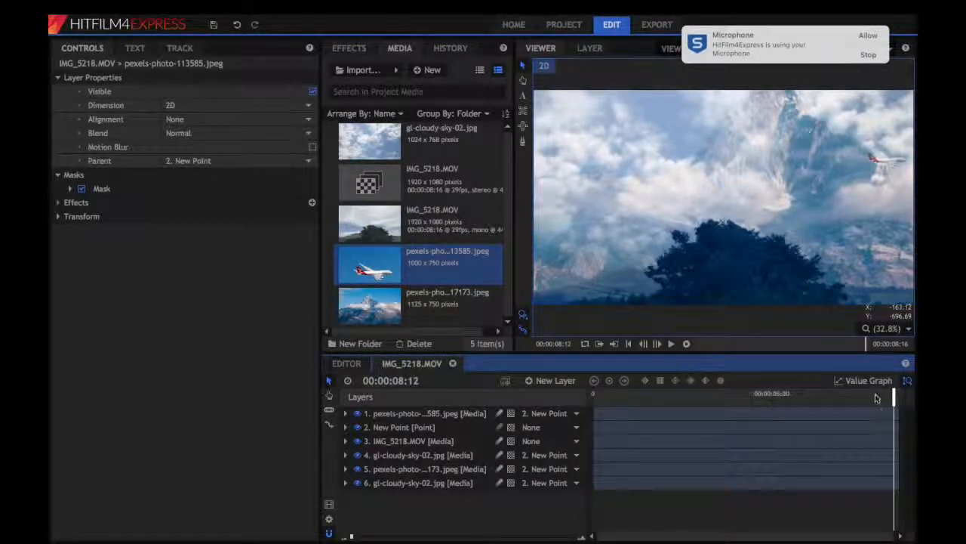
key("Home")
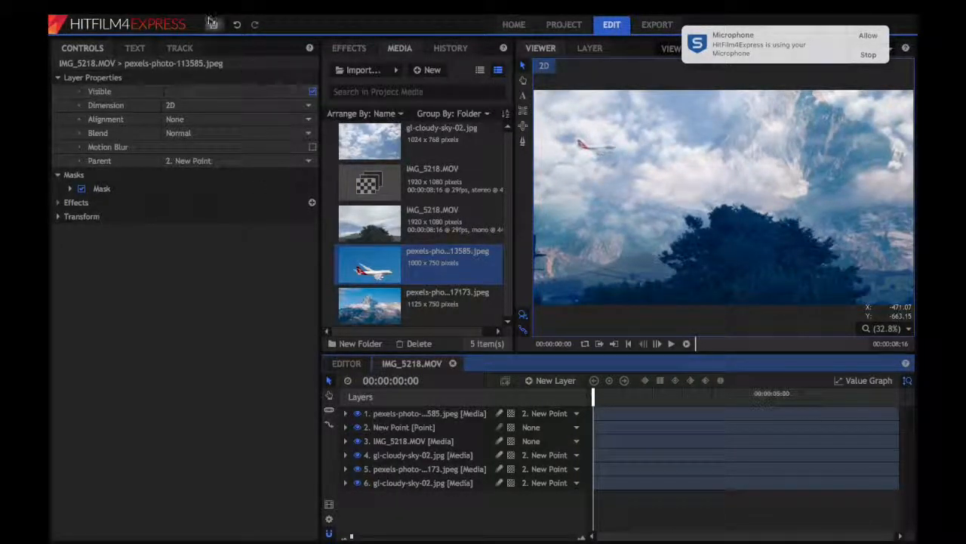
Add the Fluffy Cloud effect from the Quick 3D effects to the composite as the topmost layer
left_click(343, 48)
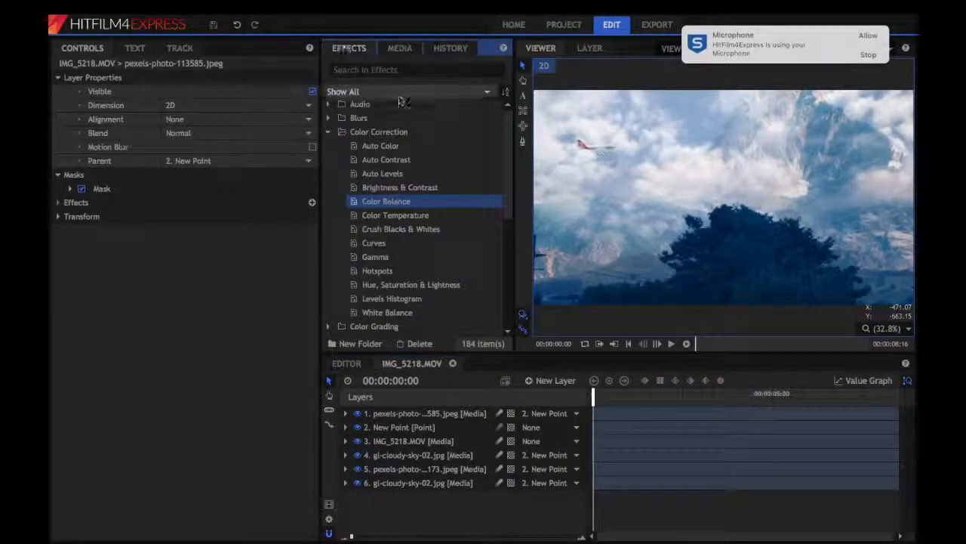
left_click(326, 135)
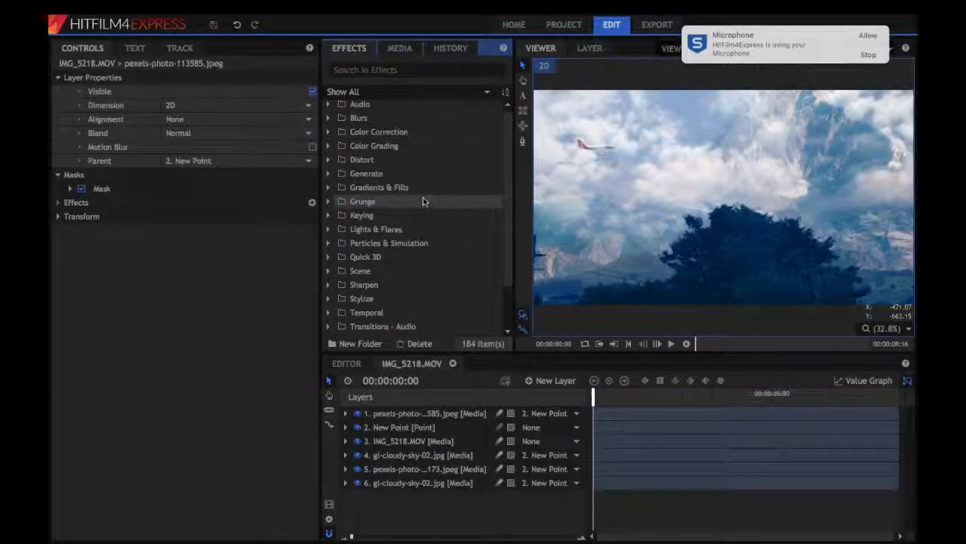
scroll(425, 201, "up", 1)
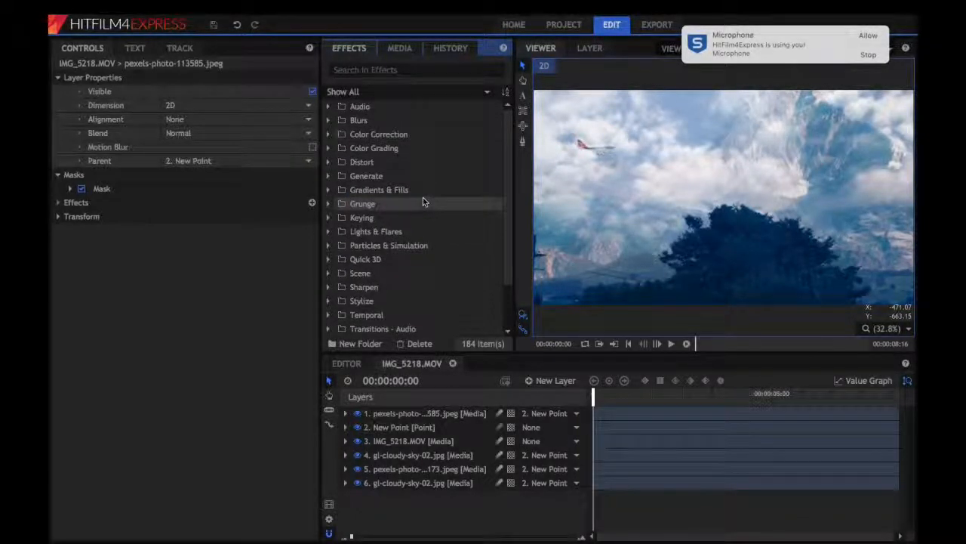
left_click(329, 260)
scroll(402, 268, "down", 3)
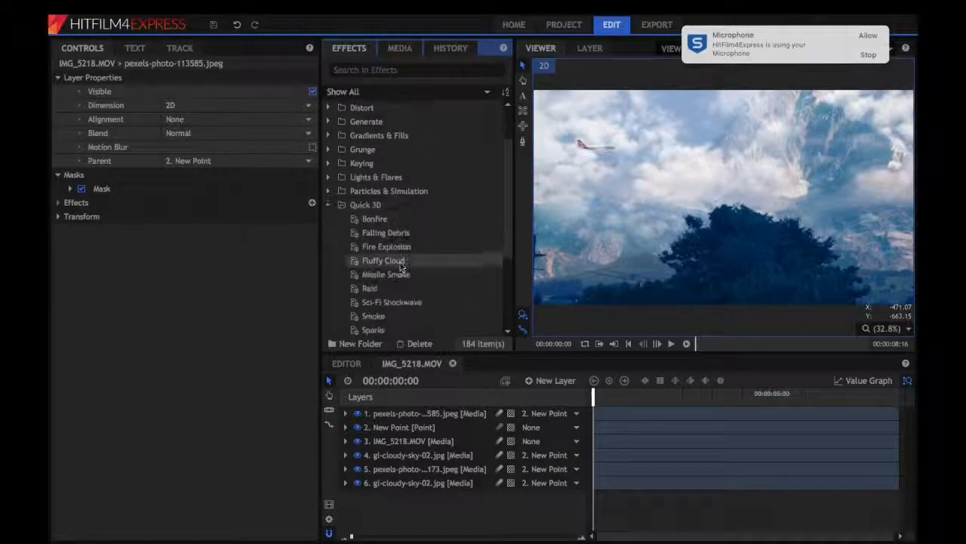
scroll(400, 265, "down", 2)
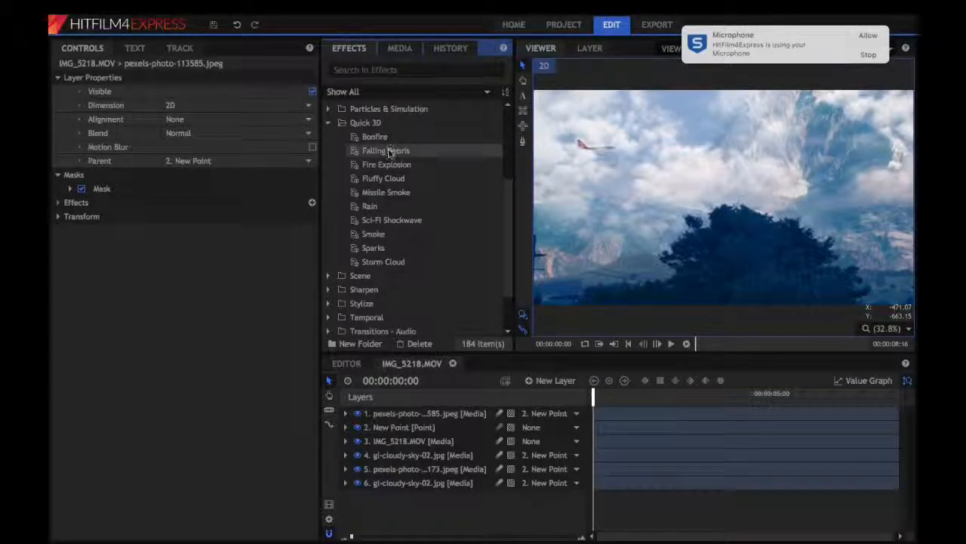
left_click_drag(385, 178, 446, 413)
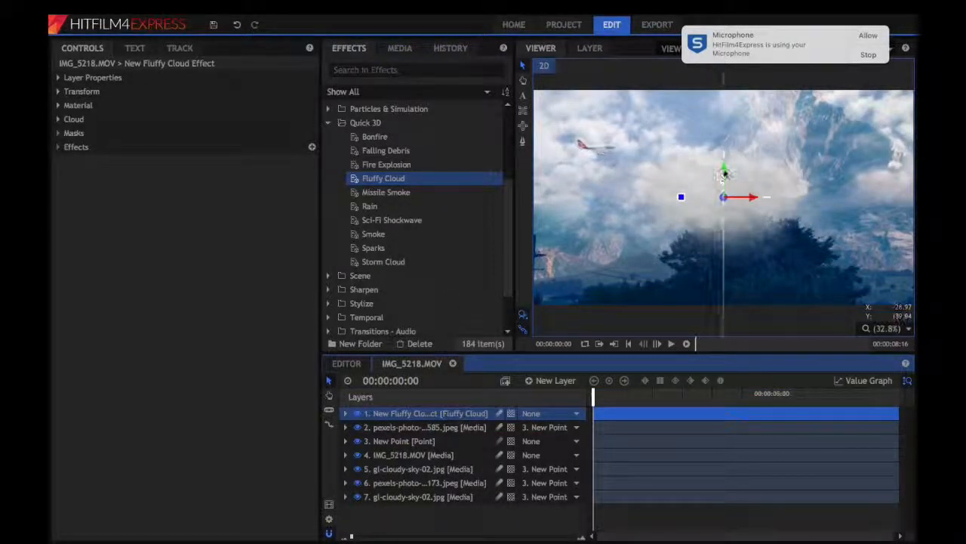
Move the fluffy cloud to the upper-right part of the sky and parent its layer to New Point
left_click_drag(719, 187, 829, 67)
left_click_drag(861, 111, 866, 111)
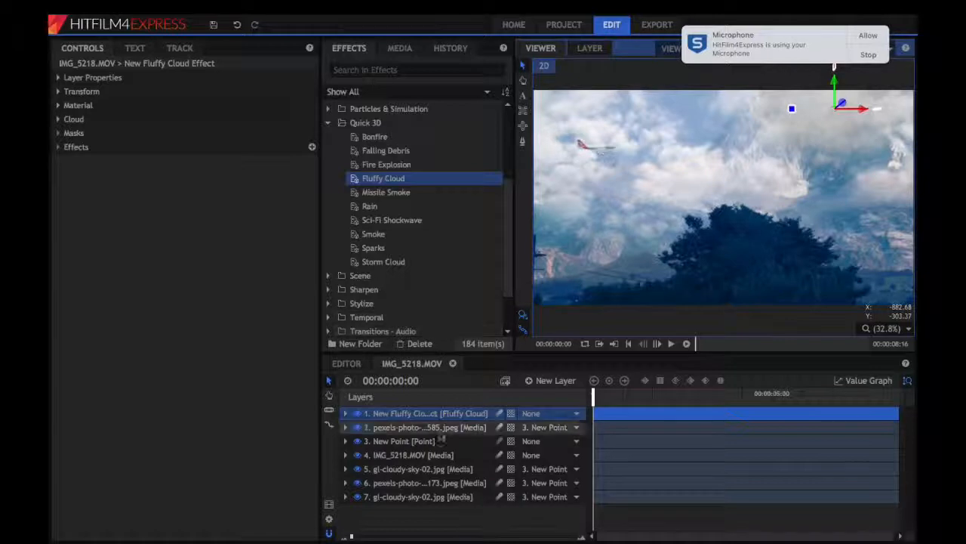
left_click(345, 414)
left_click(345, 414)
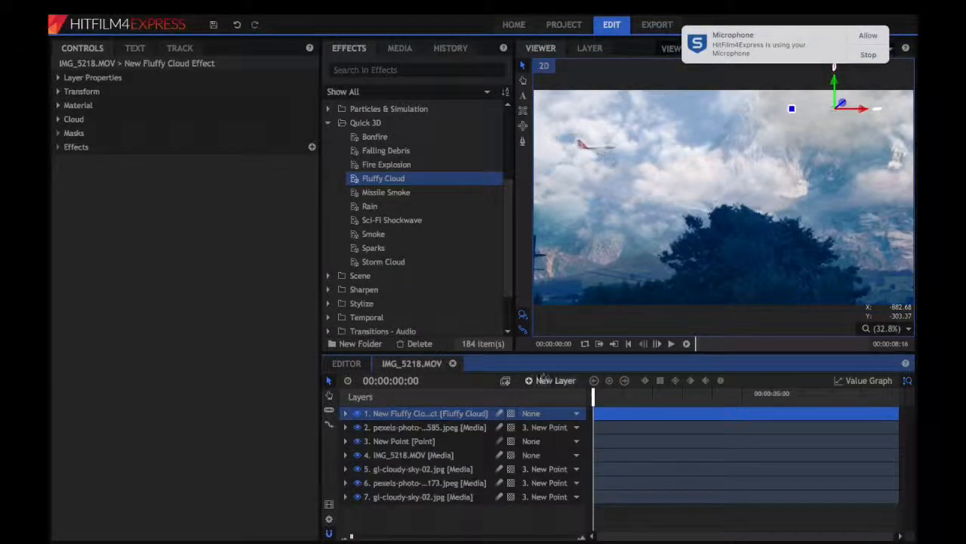
left_click(547, 413)
left_click(551, 437)
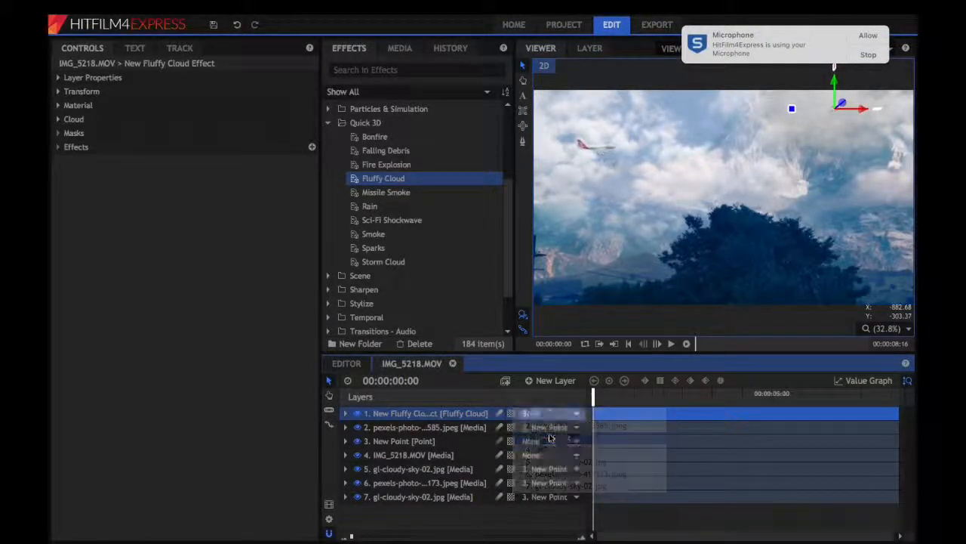
Set the Fluffy Cloud layer's Opacity to 78% and open its Material properties
left_click(346, 413)
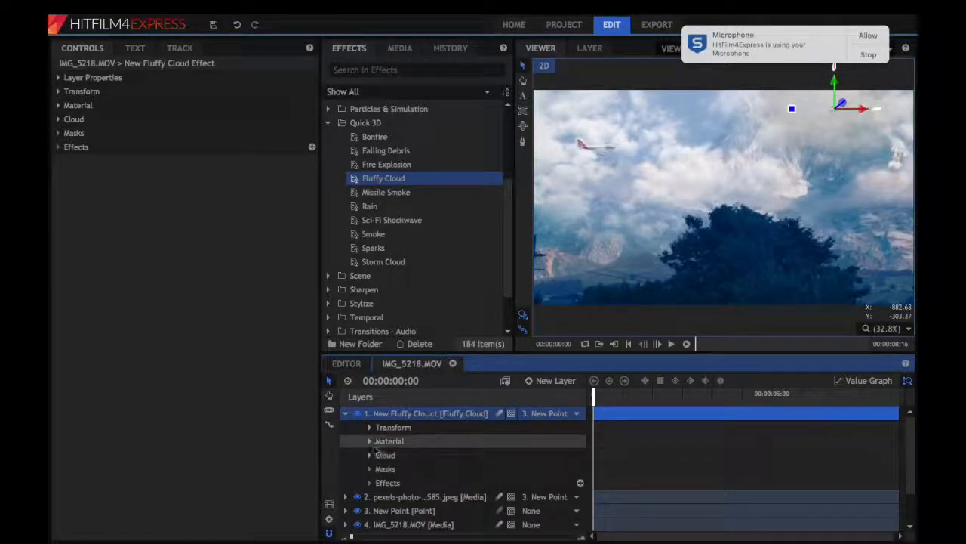
left_click(369, 428)
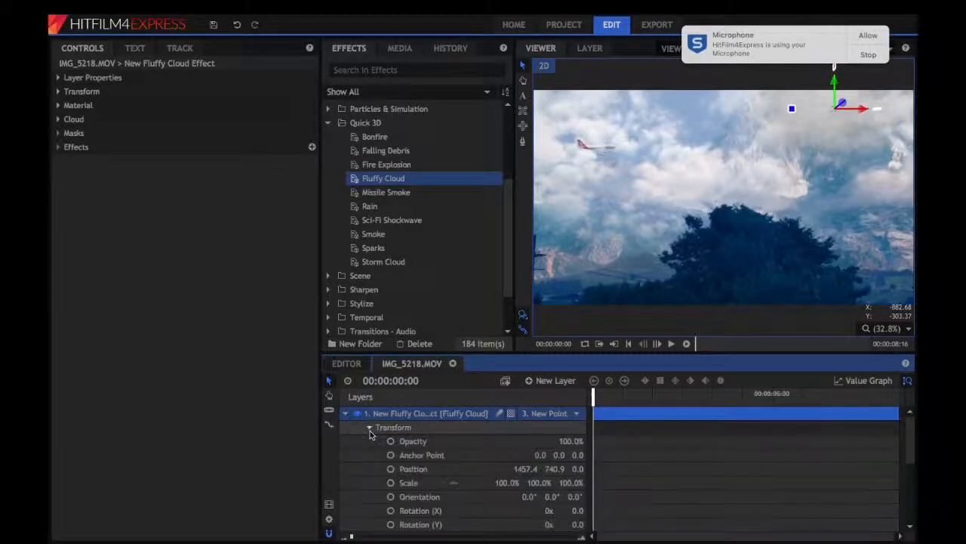
left_click(572, 439)
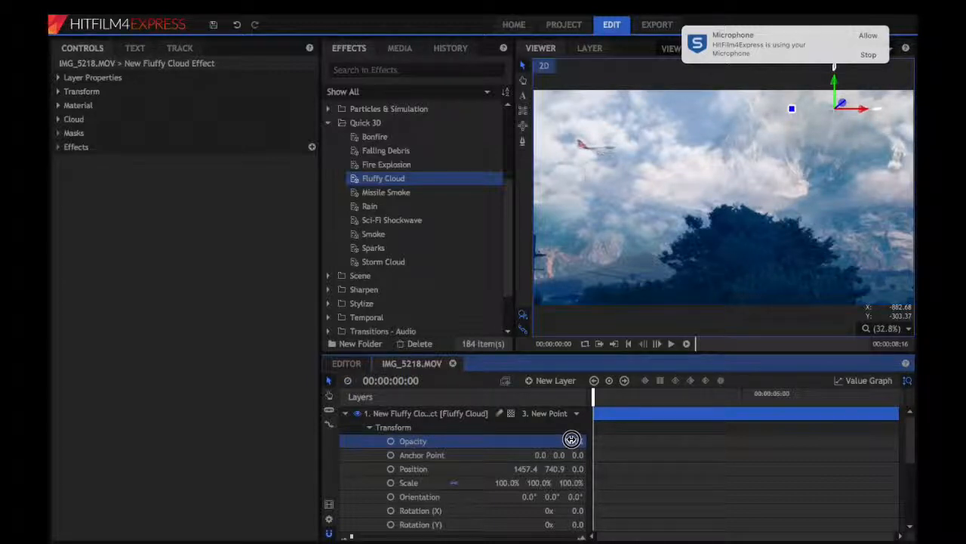
left_click_drag(571, 439, 521, 441)
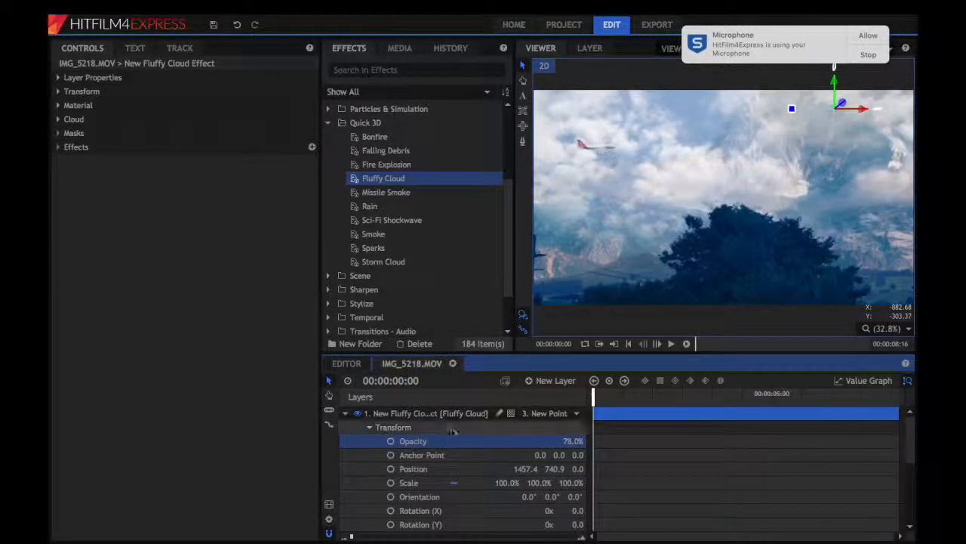
left_click(369, 428)
left_click(369, 441)
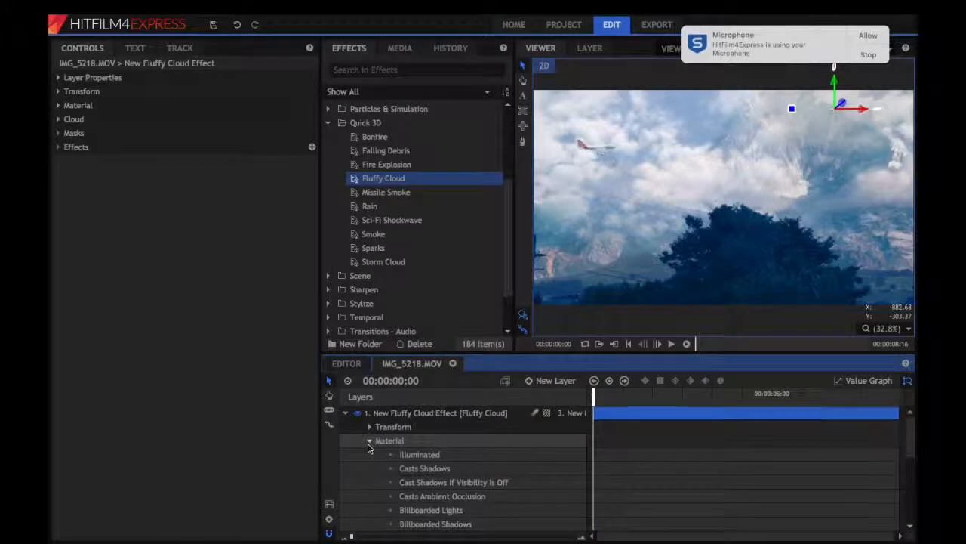
Open the Fluffy Cloud layer's Cloud properties and widen the layer list until the property values show
scroll(368, 448, "down", 5)
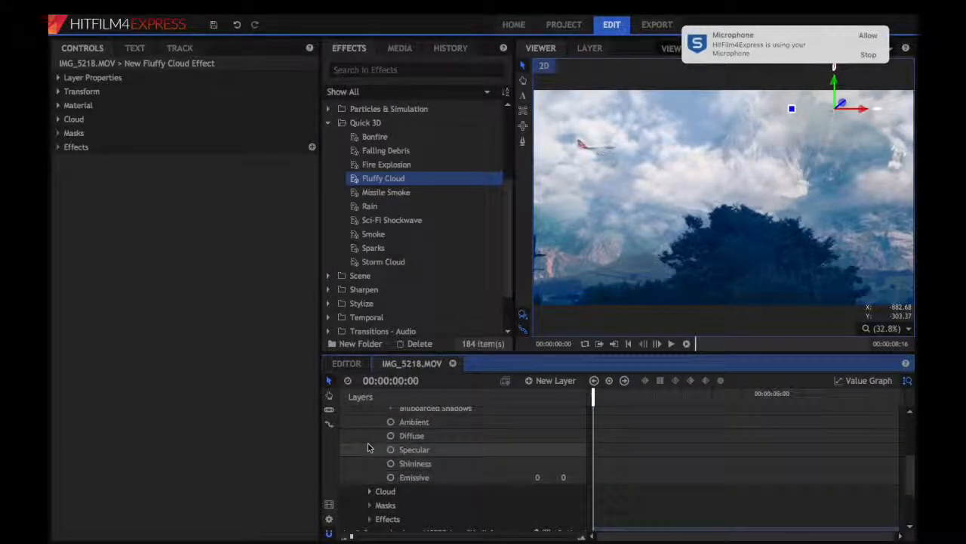
left_click(369, 491)
scroll(369, 491, "down", 2)
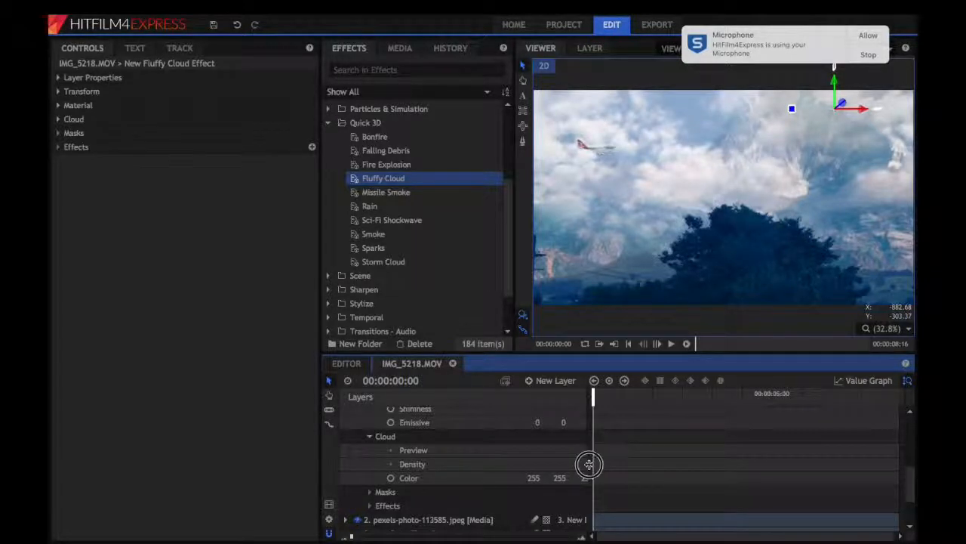
left_click_drag(589, 463, 647, 462)
Set the fluffy cloud's Color to bright green (34, 255, 16)
left_click(635, 478)
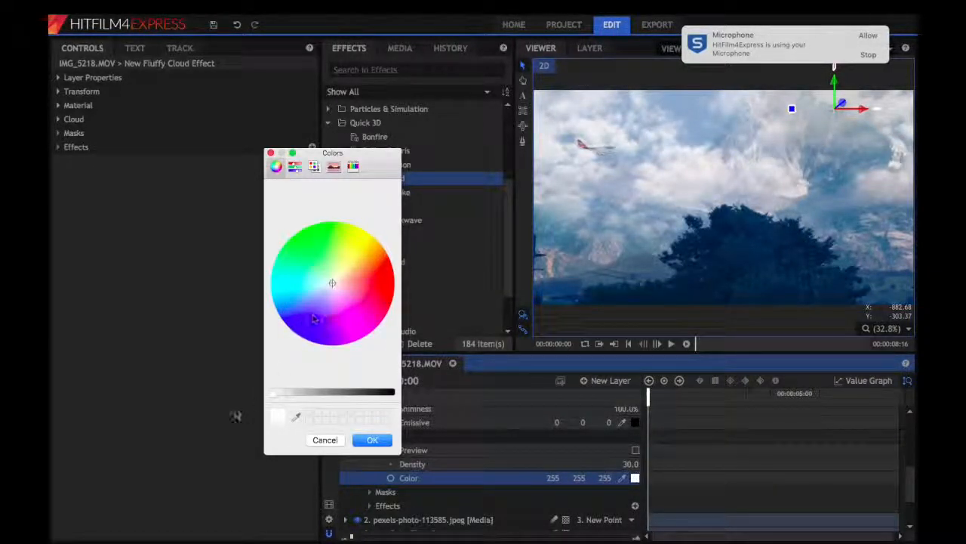
left_click_drag(274, 390, 261, 394)
mouse_move(332, 281)
left_mouse_down()
mouse_move(296, 192)
mouse_move(323, 258)
mouse_move(274, 195)
left_mouse_up()
left_click(372, 440)
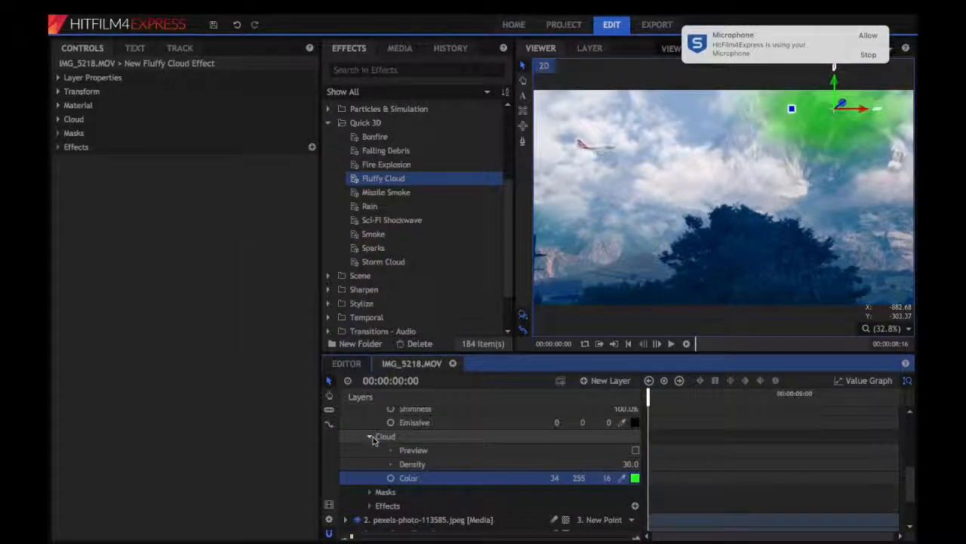
Set the fluffy cloud's Color to 229, 227, 230 by sampling the pale cloud in the middle of the sky
left_click(635, 478)
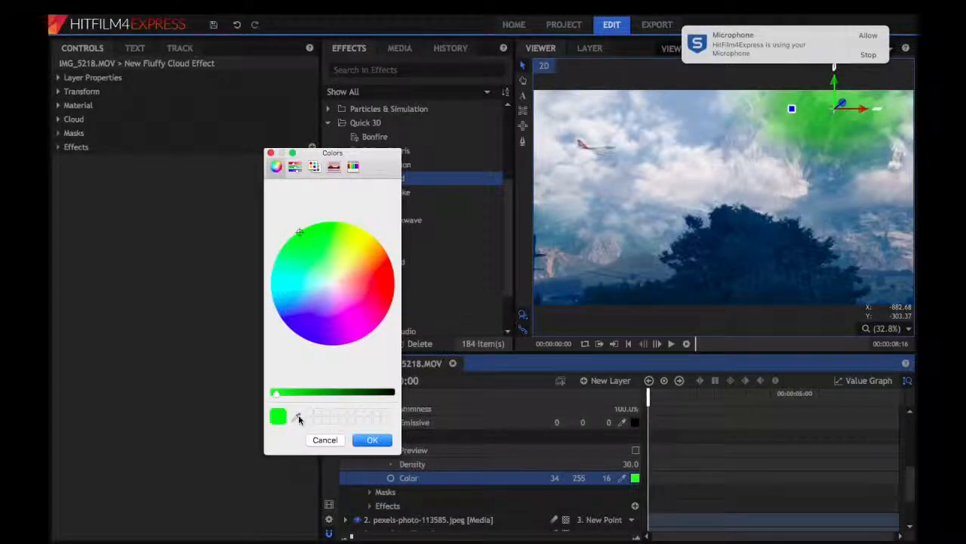
left_click(297, 417)
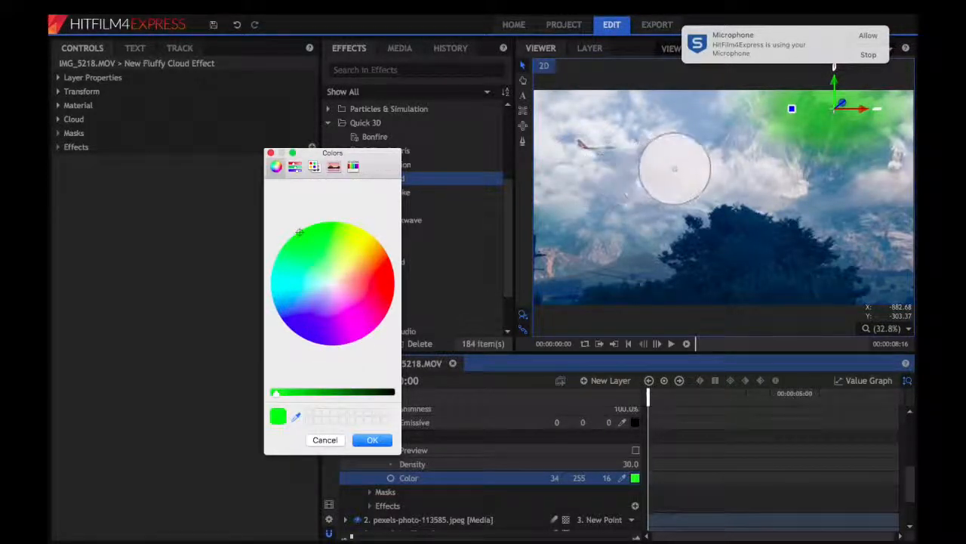
left_click(674, 169)
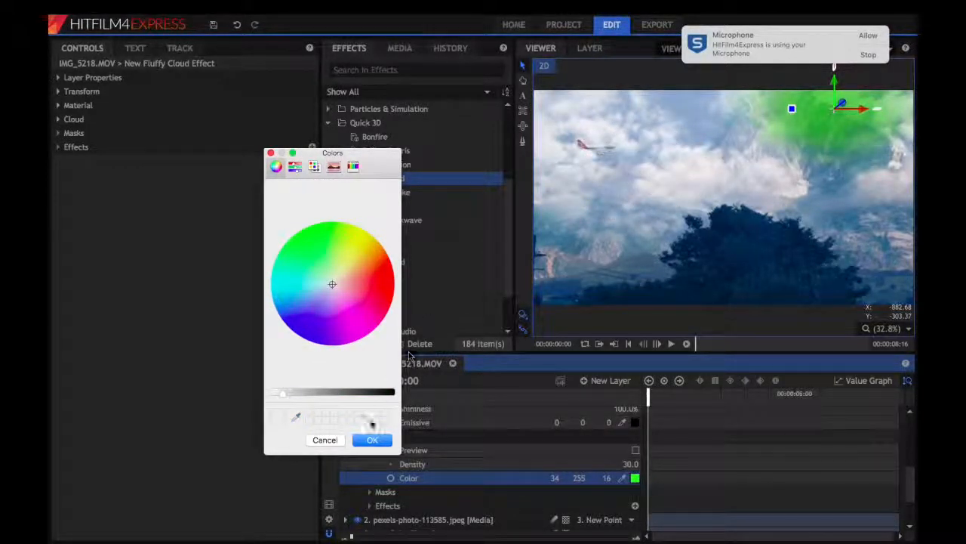
left_click(375, 440)
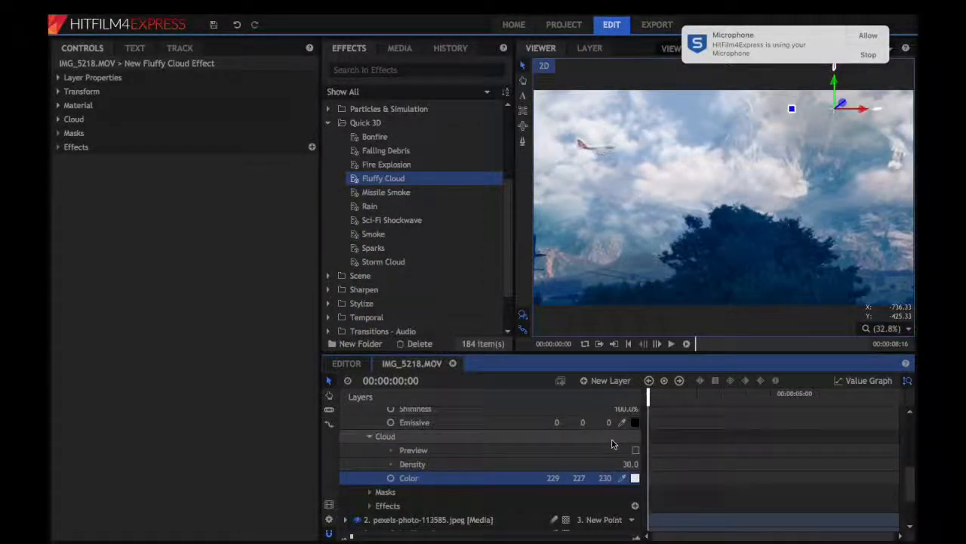
Set the Emissive color in the fluffy cloud's Material properties to white (255, 255, 255)
scroll(613, 444, "up", 3)
left_click(635, 476)
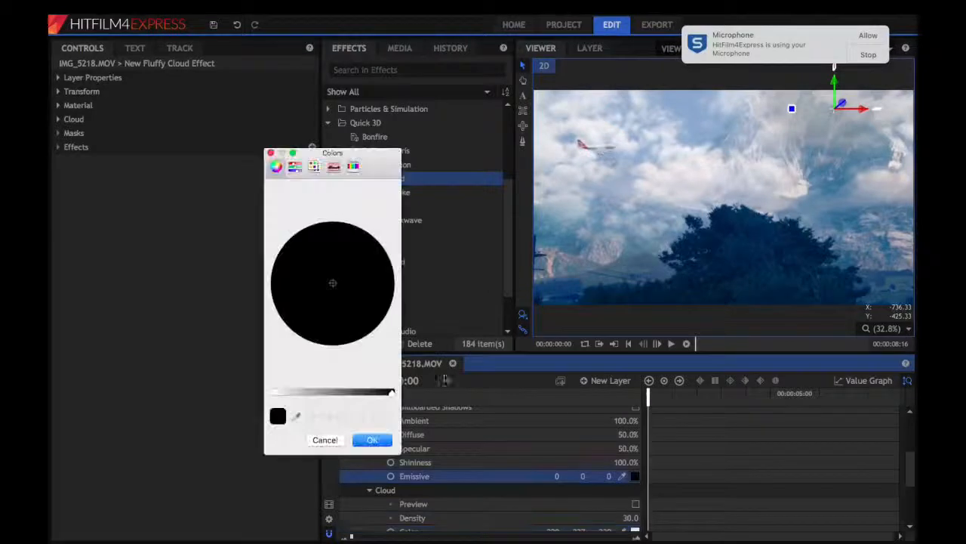
left_click_drag(373, 394, 181, 412)
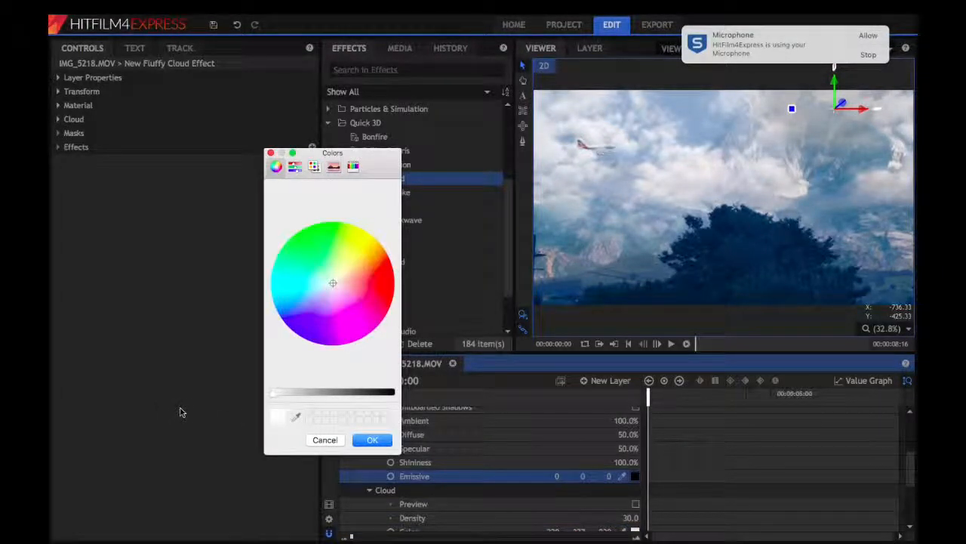
left_click(359, 437)
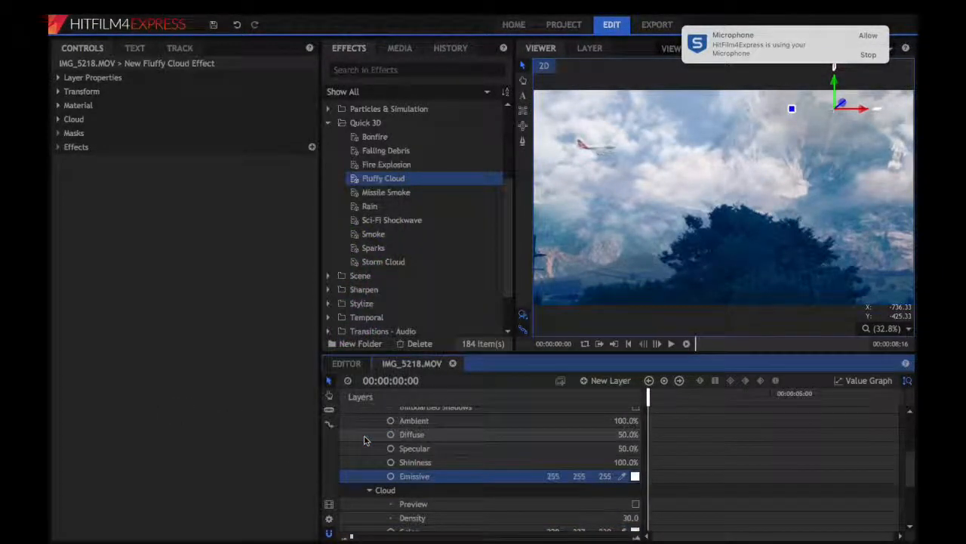
Set the Fluffy Cloud layer's Opacity to 91% and collapse its properties
scroll(540, 457, "up", 3)
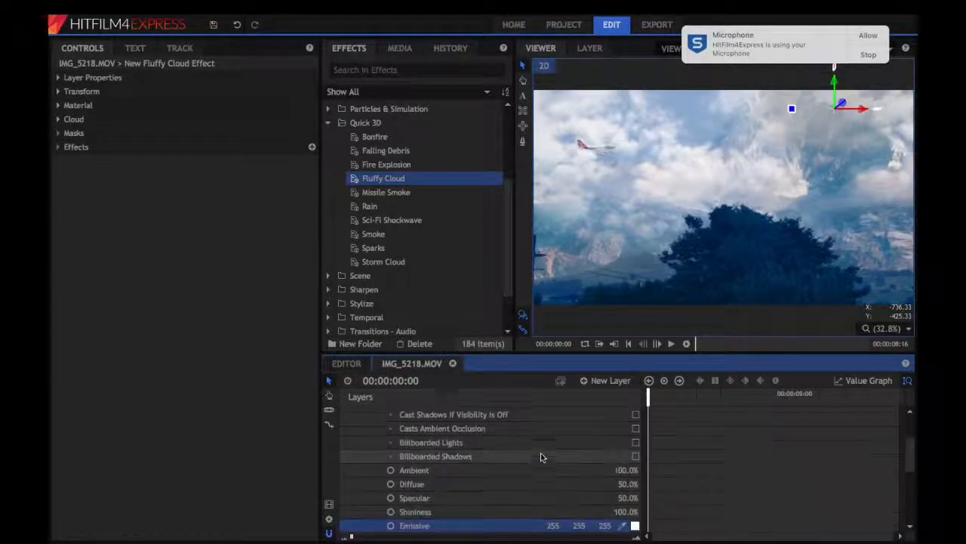
scroll(589, 491, "up", 3)
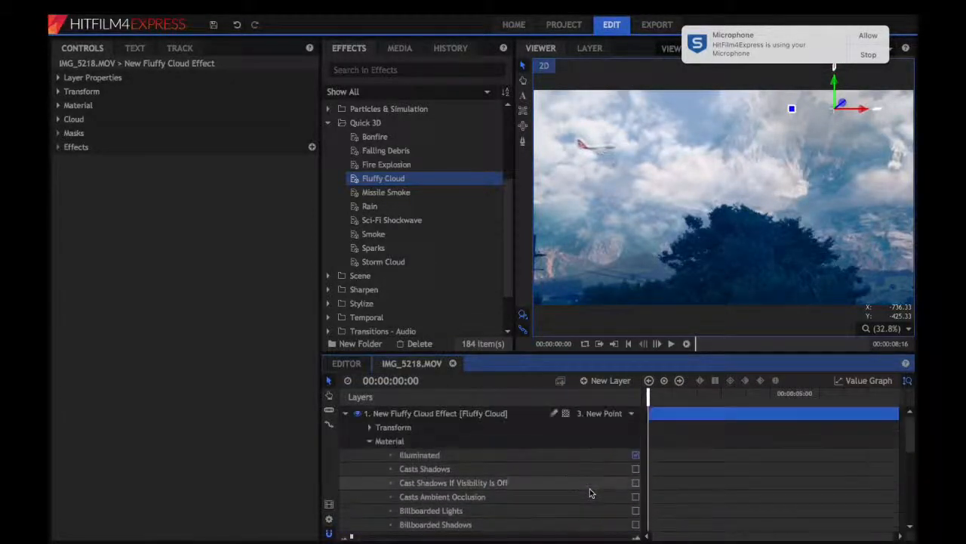
scroll(392, 428, "down", 2)
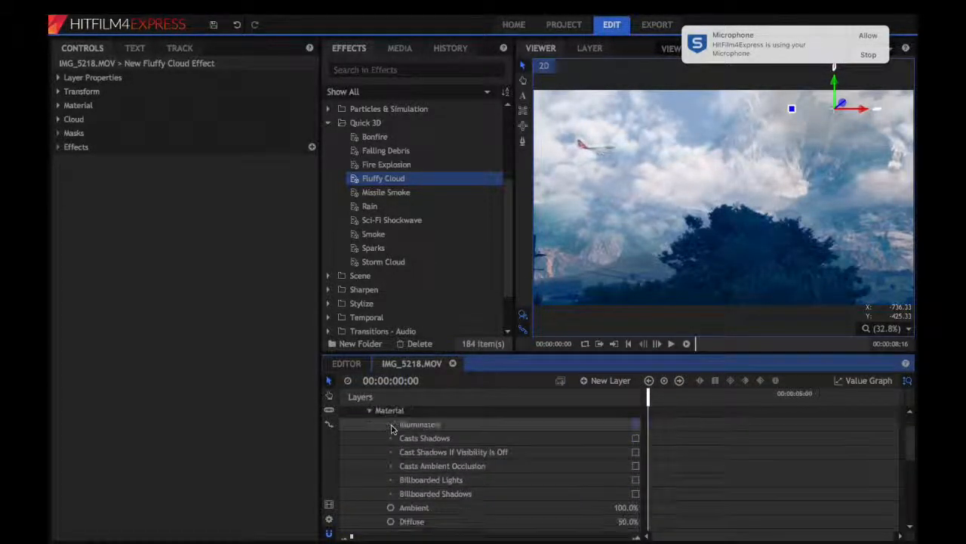
scroll(447, 527, "down", 10)
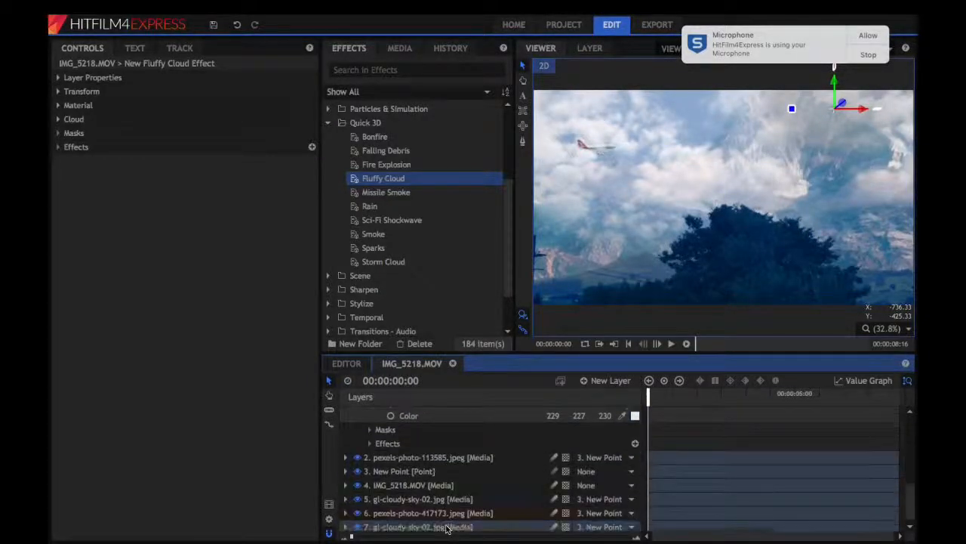
left_click(447, 527)
scroll(447, 529, "up", 3)
scroll(447, 528, "up", 8)
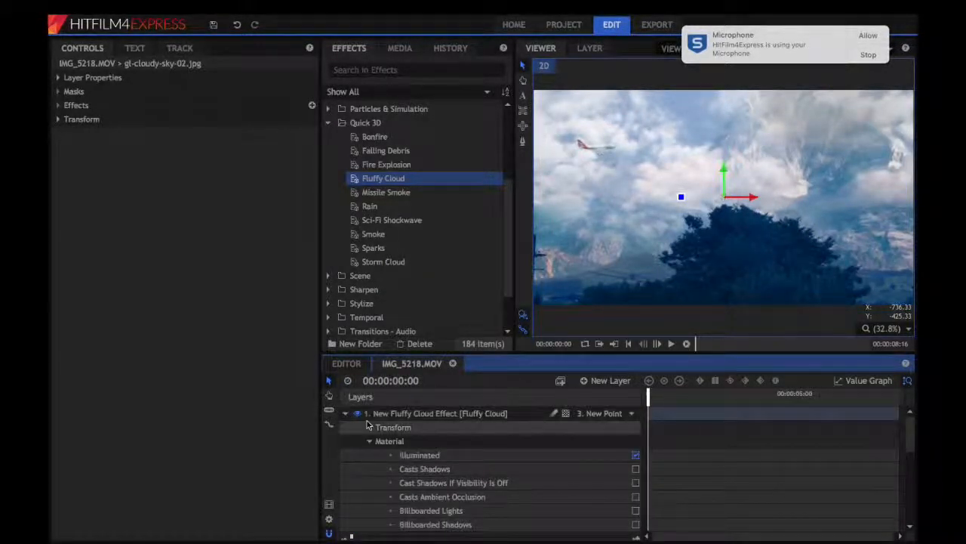
left_click(369, 427)
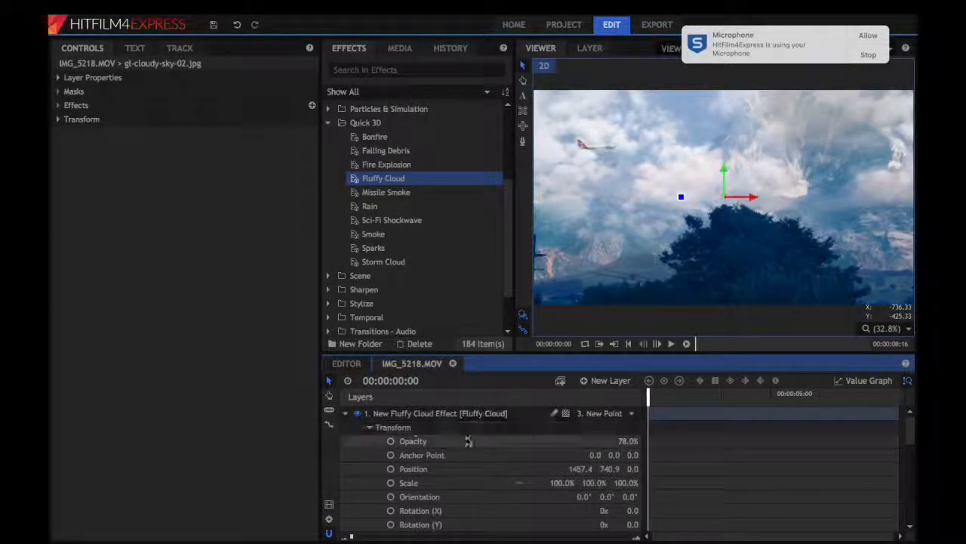
left_click(624, 441)
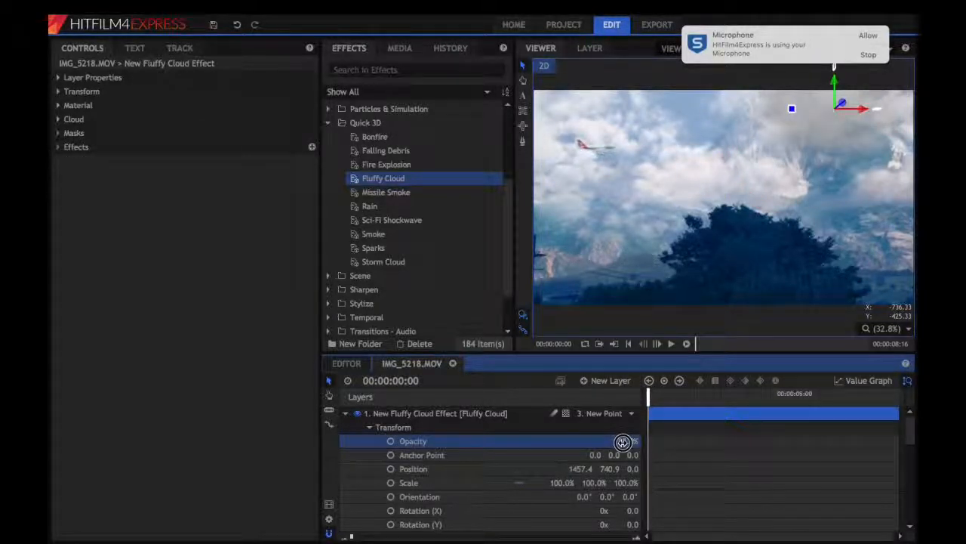
left_click(345, 414)
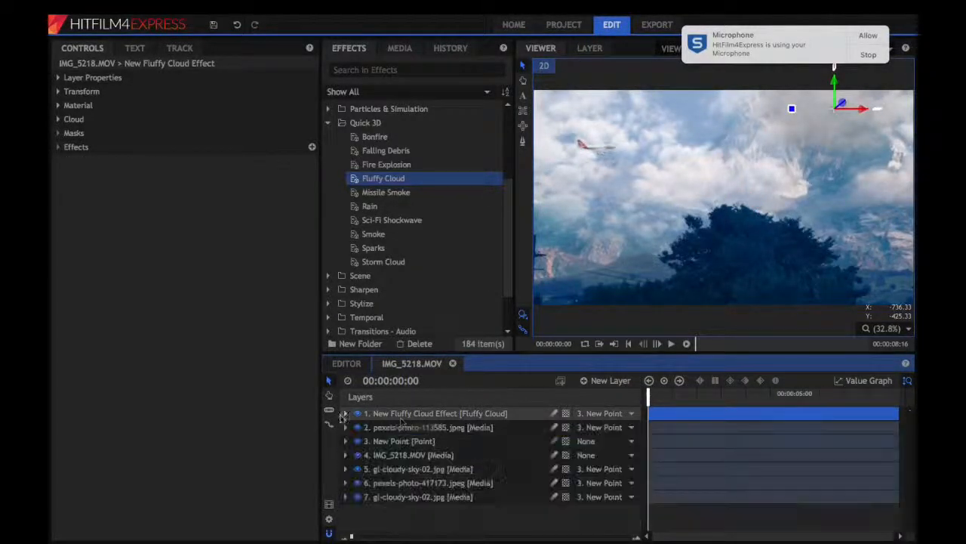
Allow the microphone notification and play the shot with the Fluffy Cloud layer selected to check how the cloud blends in
left_click(415, 417)
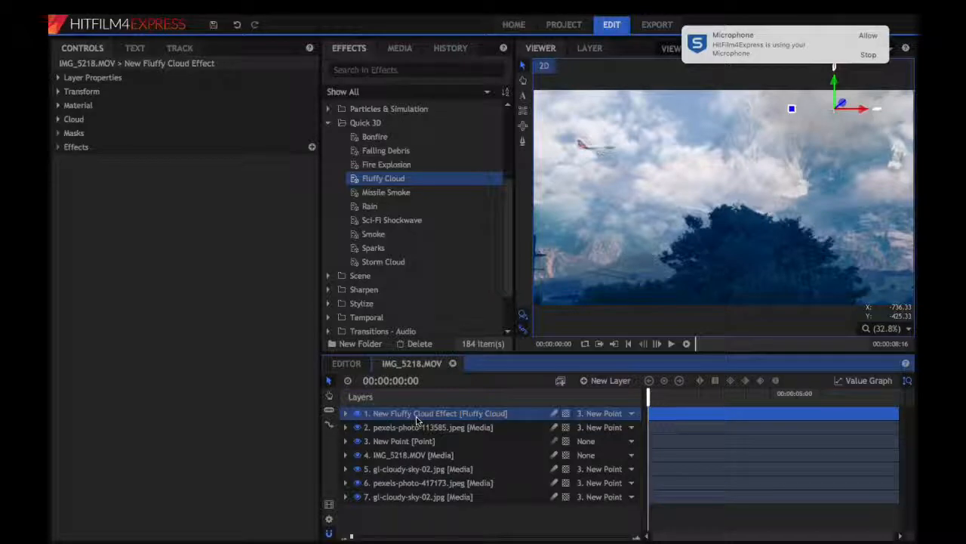
left_click(870, 35)
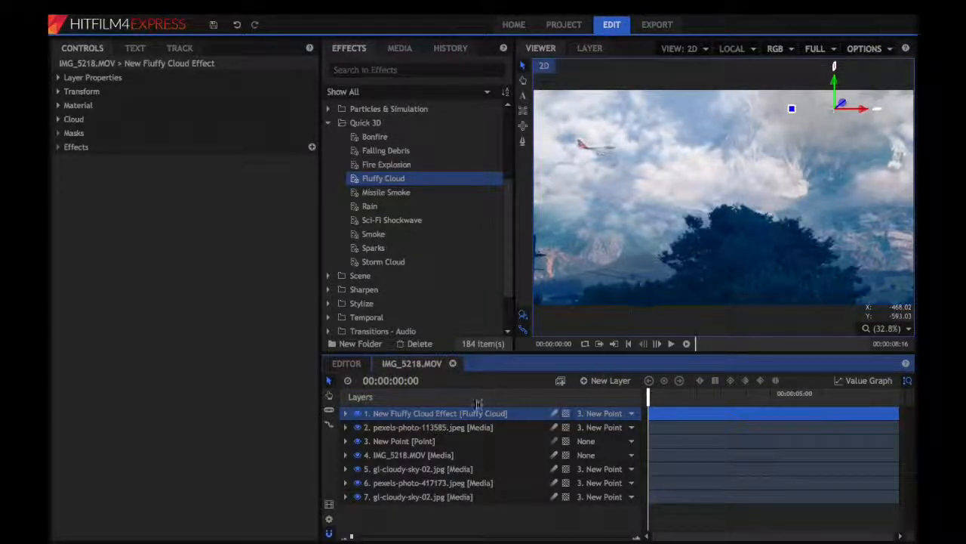
key("space")
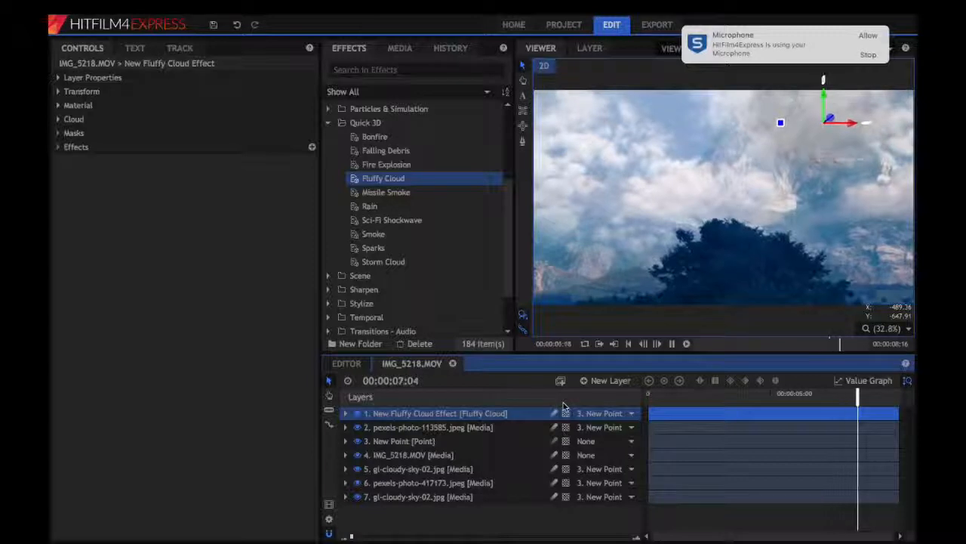
key("space")
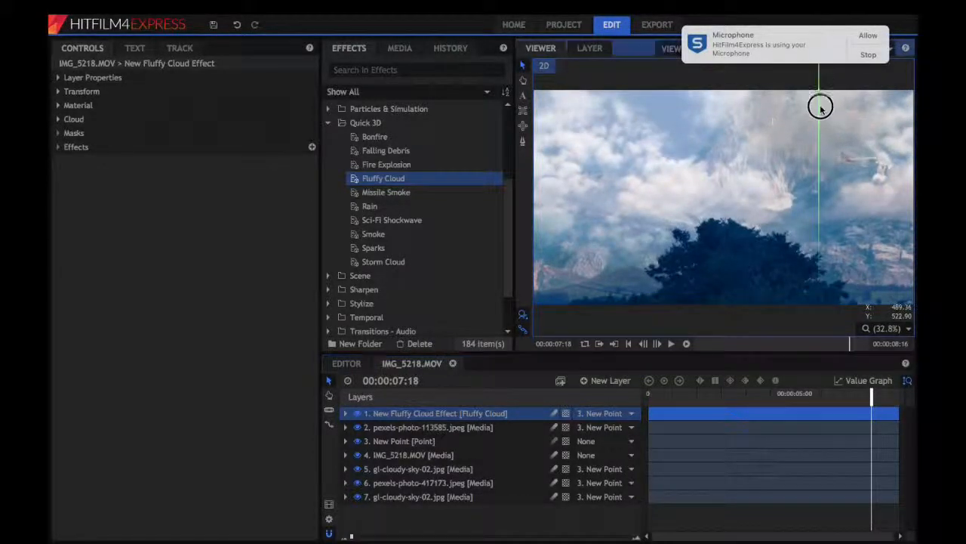
Lower the fluffy cloud to a Y position of about 665, replay the shot from the start, and return to the first frame
left_click_drag(820, 110, 821, 113)
left_click_drag(873, 397, 456, 369)
key("space")
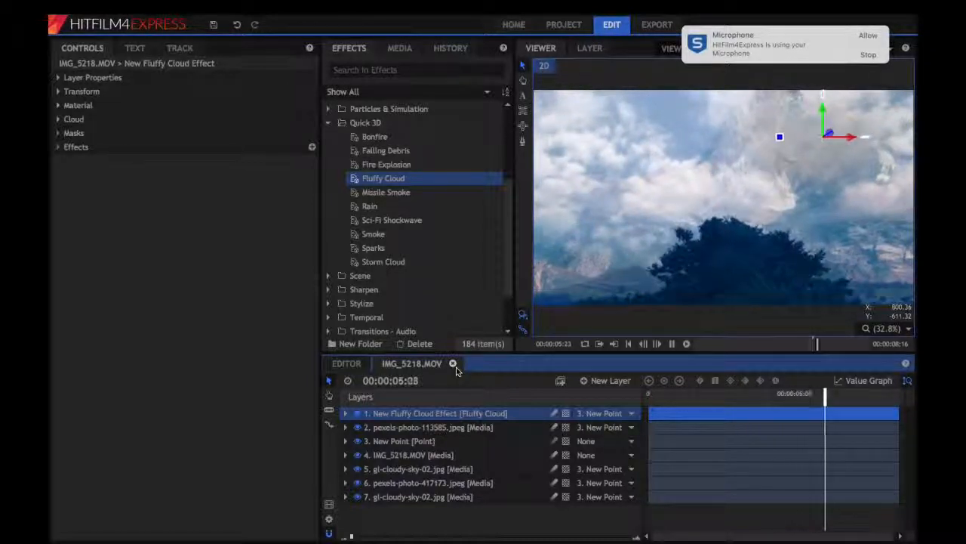
key("space")
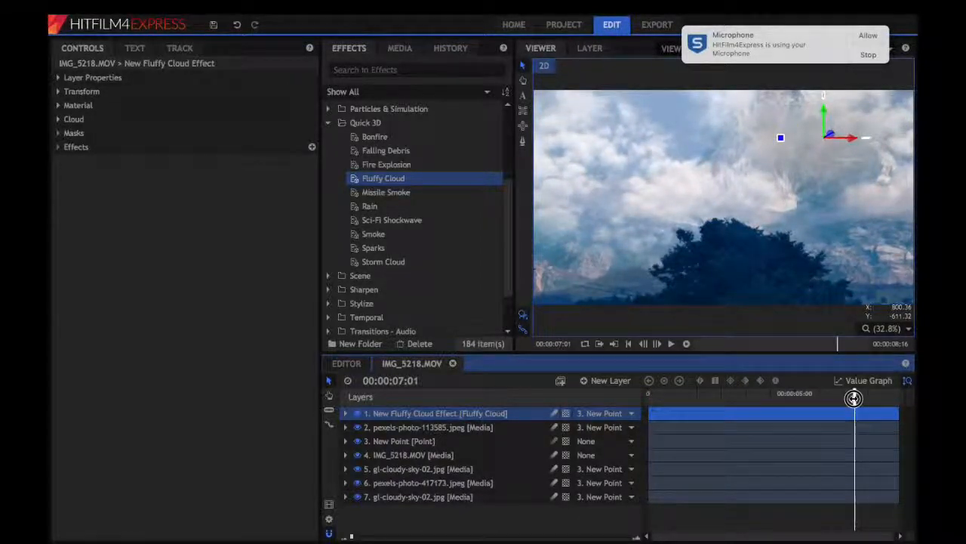
left_click_drag(855, 397, 284, 427)
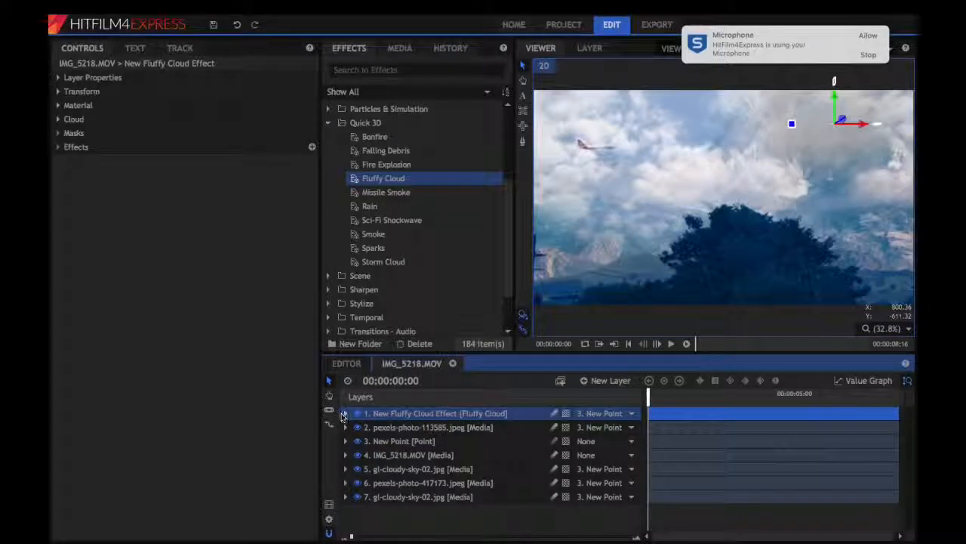
Raise the brightness of the fluffy cloud's Color to a near-white tone and collapse the layer's properties
left_click(348, 415)
scroll(595, 487, "down", 10)
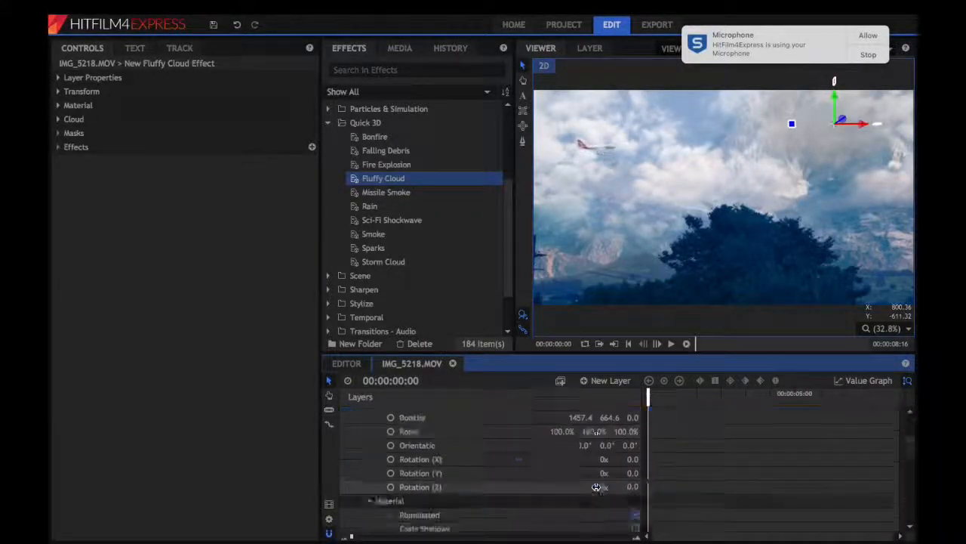
left_click(635, 471)
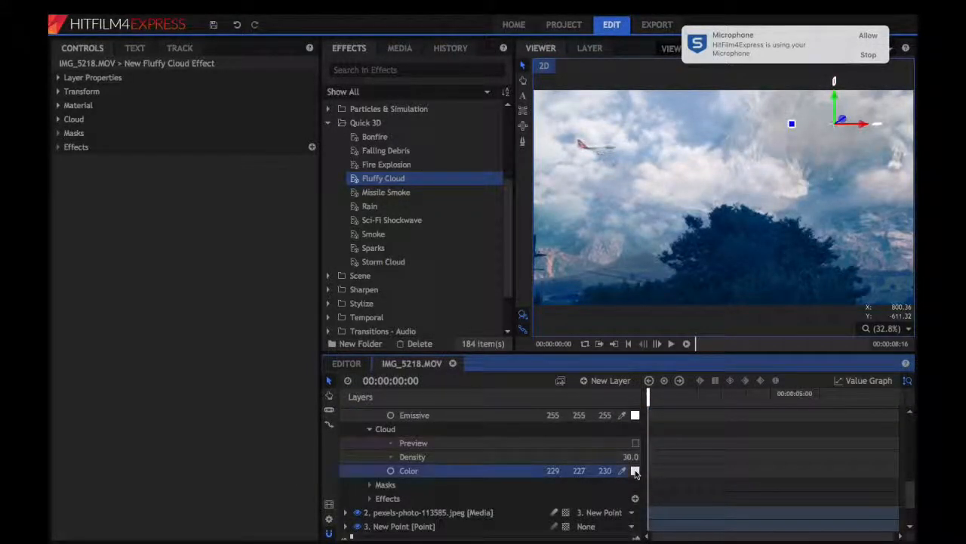
left_click_drag(286, 393, 277, 393)
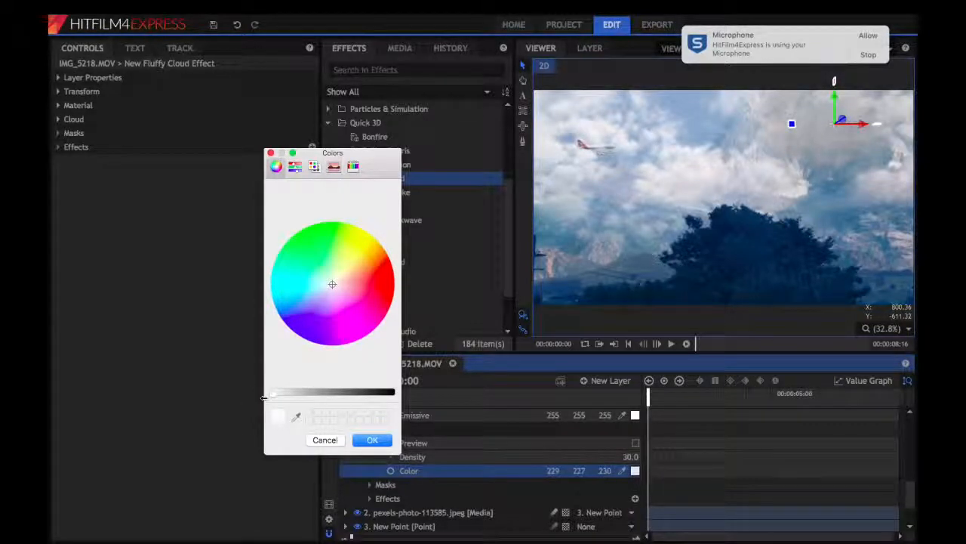
left_click(367, 440)
scroll(369, 431, "up", 5)
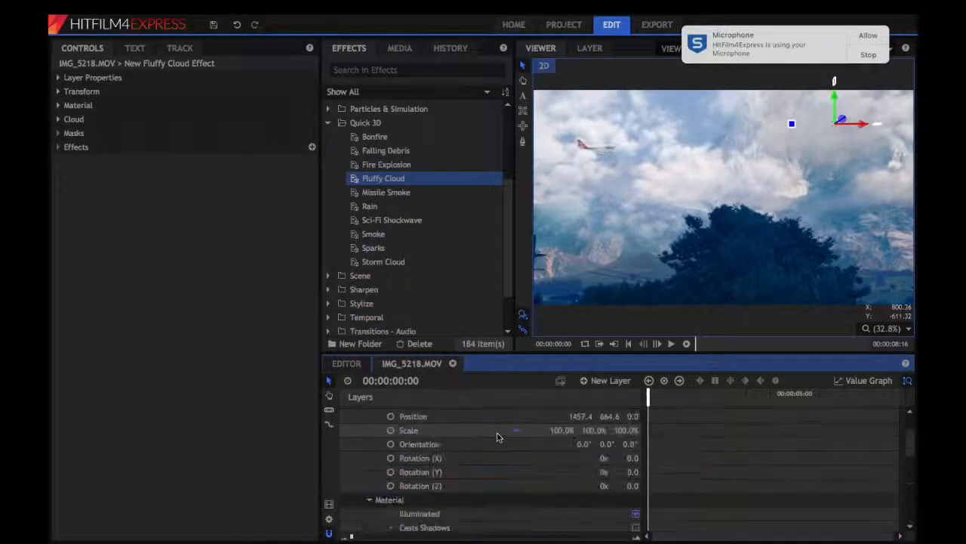
scroll(376, 419, "up", 4)
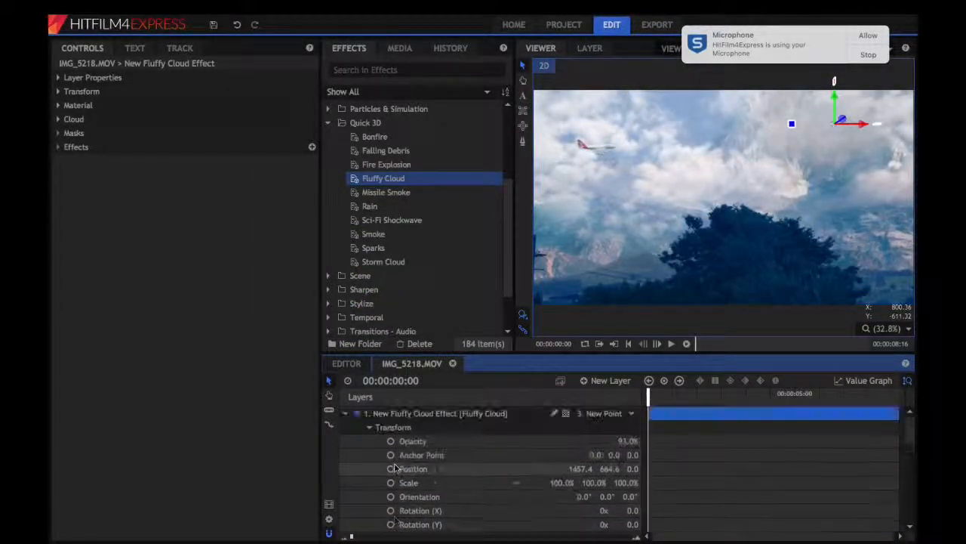
left_click(345, 413)
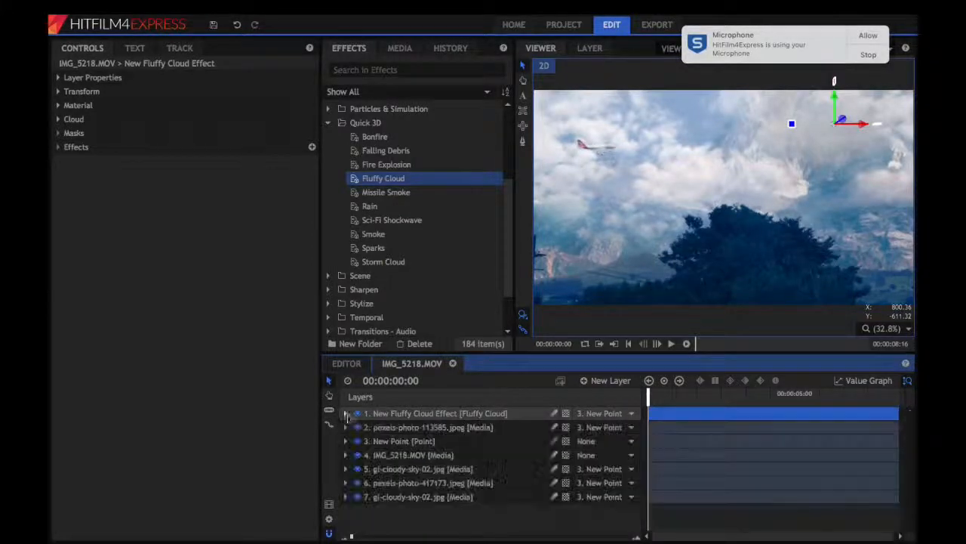
Duplicate the Fluffy Cloud layer and move one of the two clouds to the left part of the sky, slightly lower, near the airplane
right_click(426, 413)
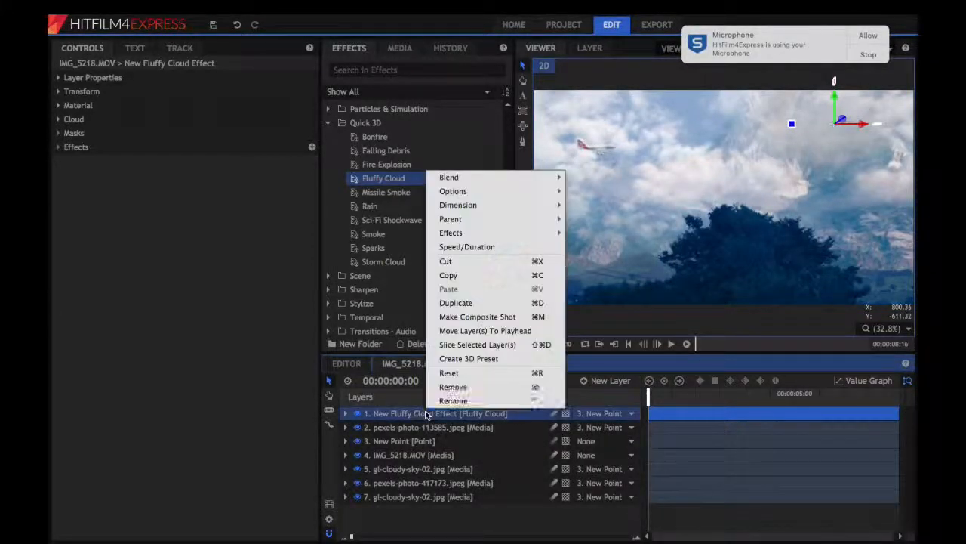
left_click(479, 304)
left_click_drag(868, 123, 667, 144)
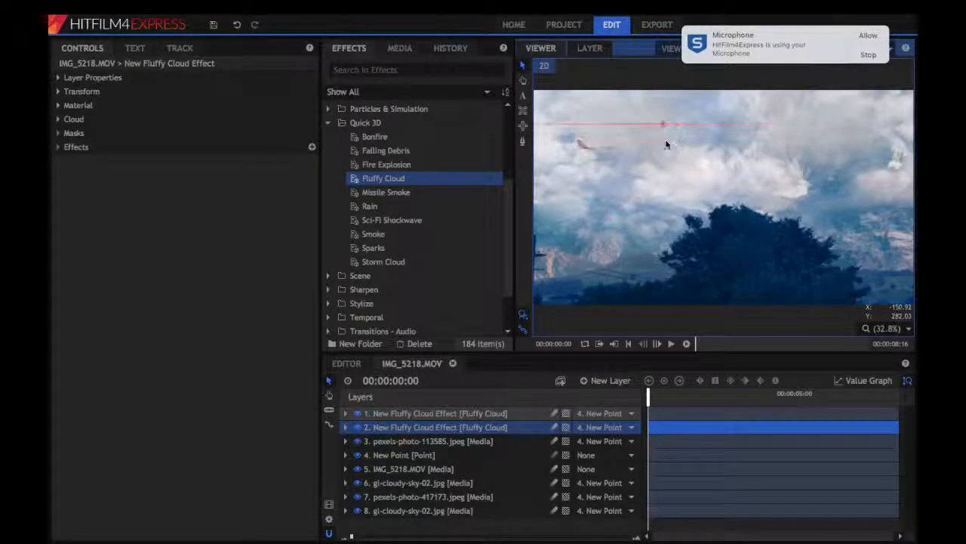
left_click_drag(635, 95, 628, 137)
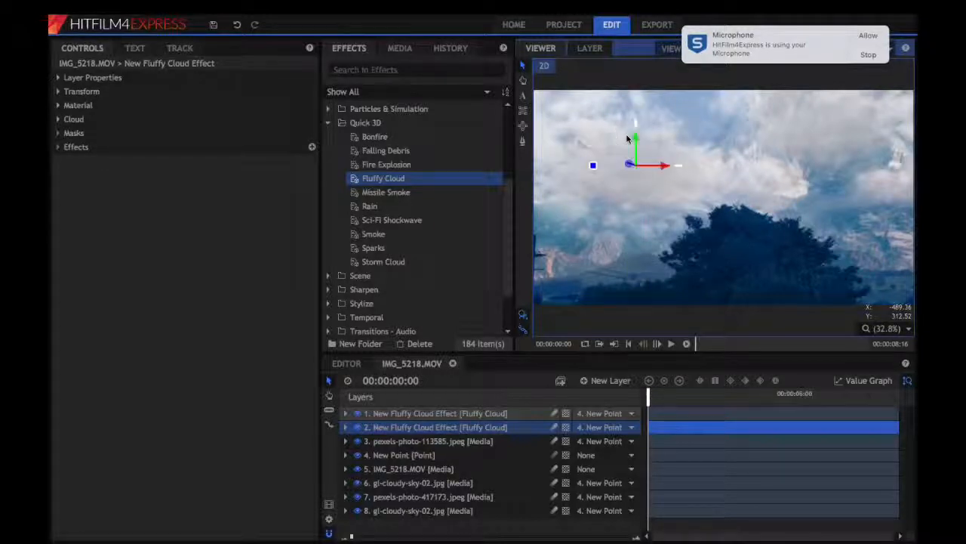
Play the shot with the topmost Fluffy Cloud layer selected, RAM-preview its opening seconds, and return to the first frame
left_click(453, 414)
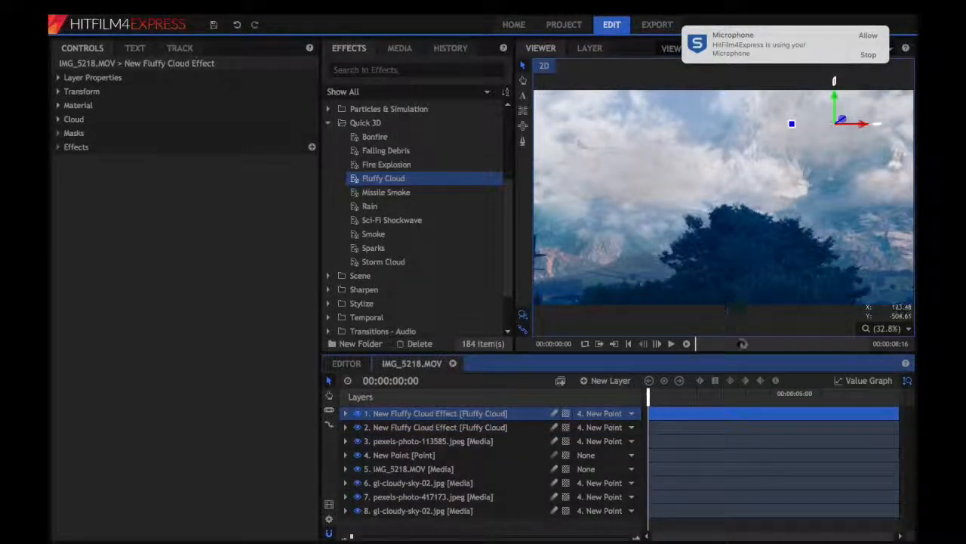
left_click(671, 344)
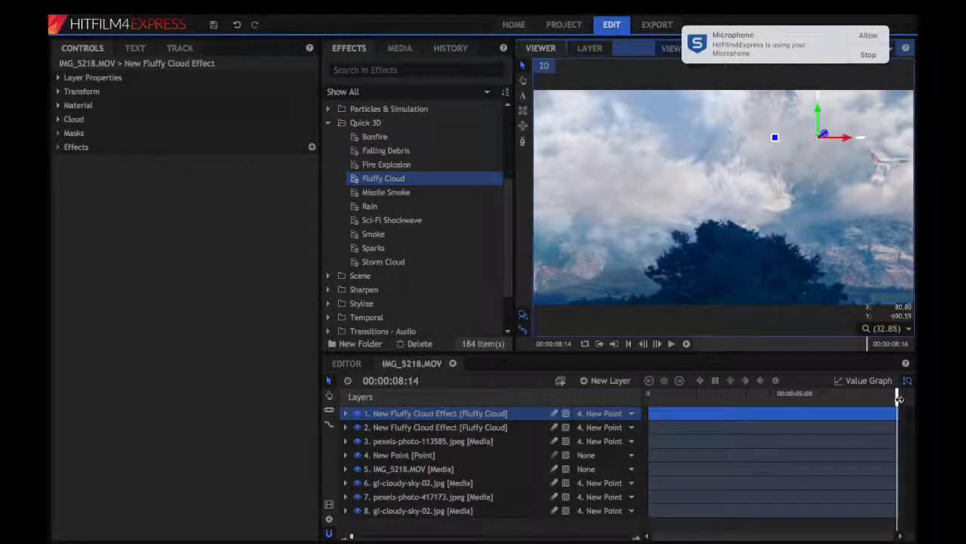
left_click_drag(898, 399, 647, 398)
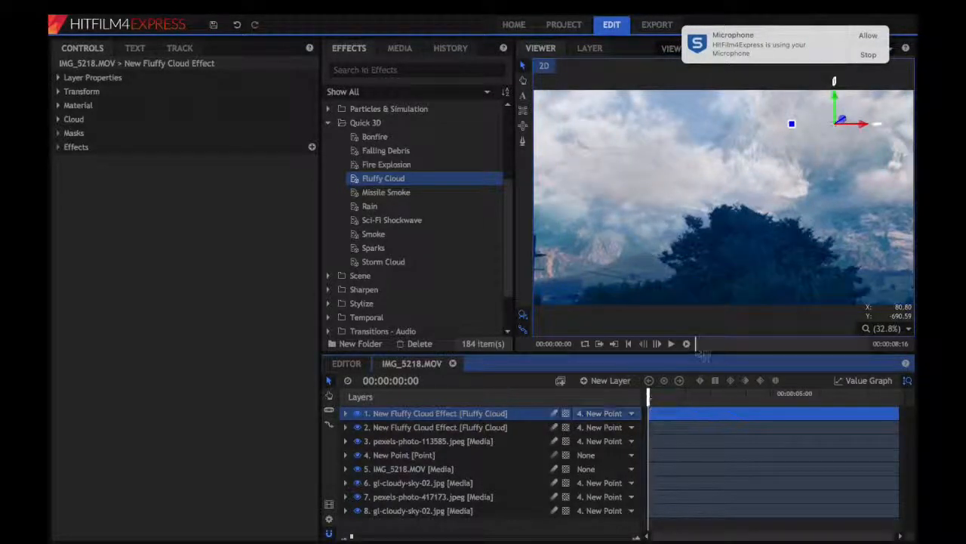
left_click(688, 344)
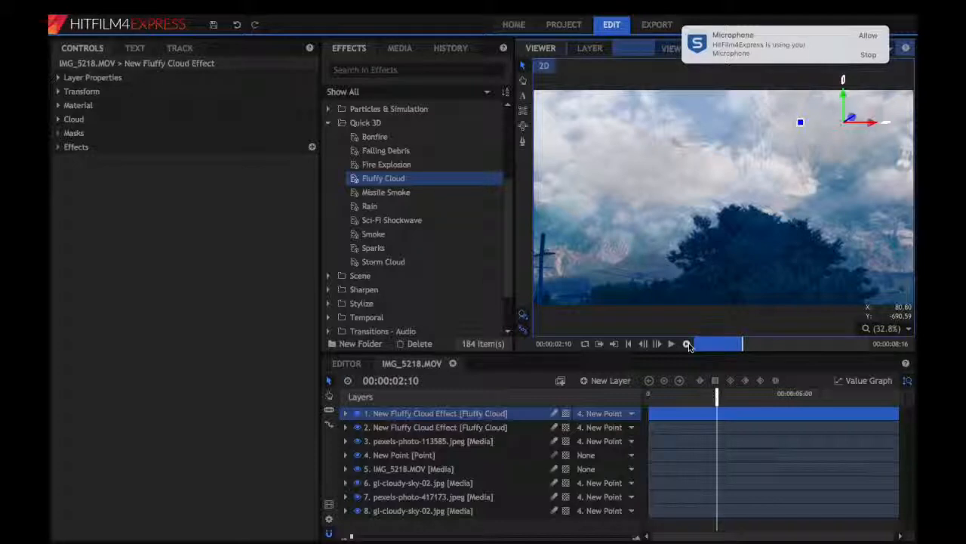
left_click_drag(718, 397, 559, 410)
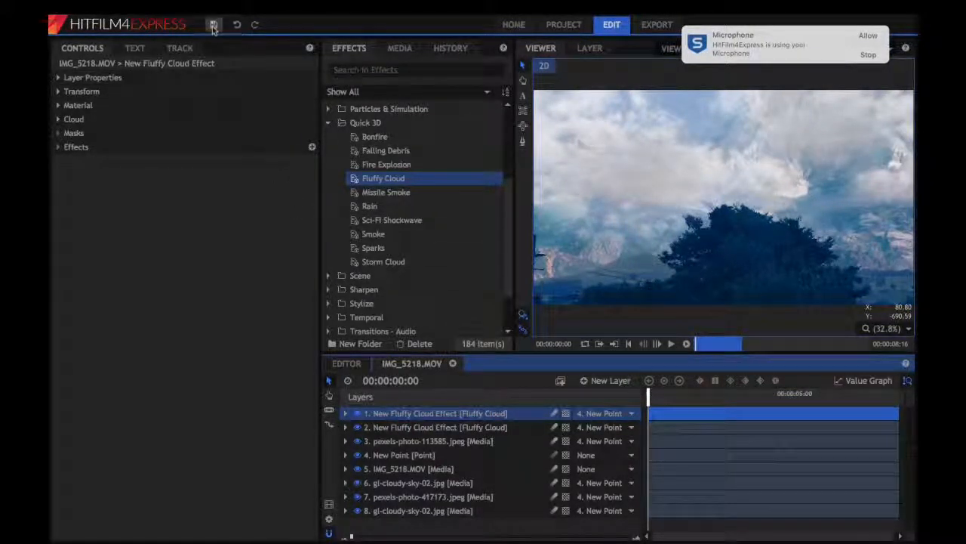
Save the project, allow the microphone notification, and replay the shot from the start before returning to the first frame
left_click(870, 35)
key("space")
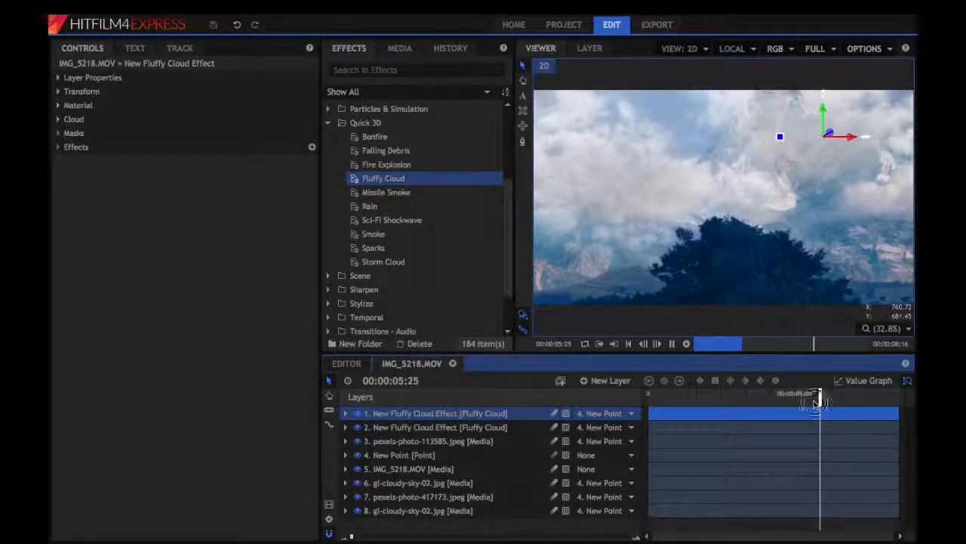
left_click_drag(814, 393, 634, 400)
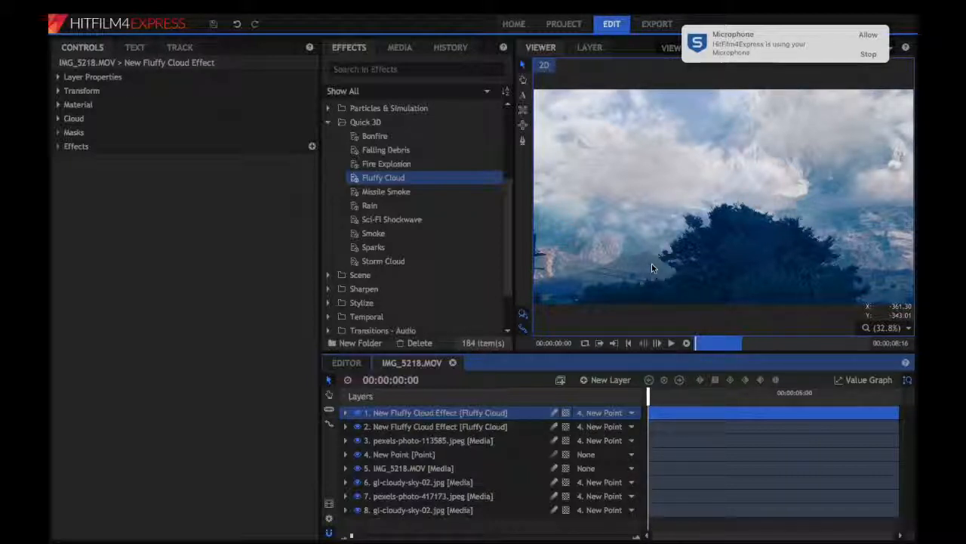
Select the bottommost gl-cloudy-sky-02.jpg layer and collapse the Quick 3D effects folder to browse the other effect categories
left_click(869, 37)
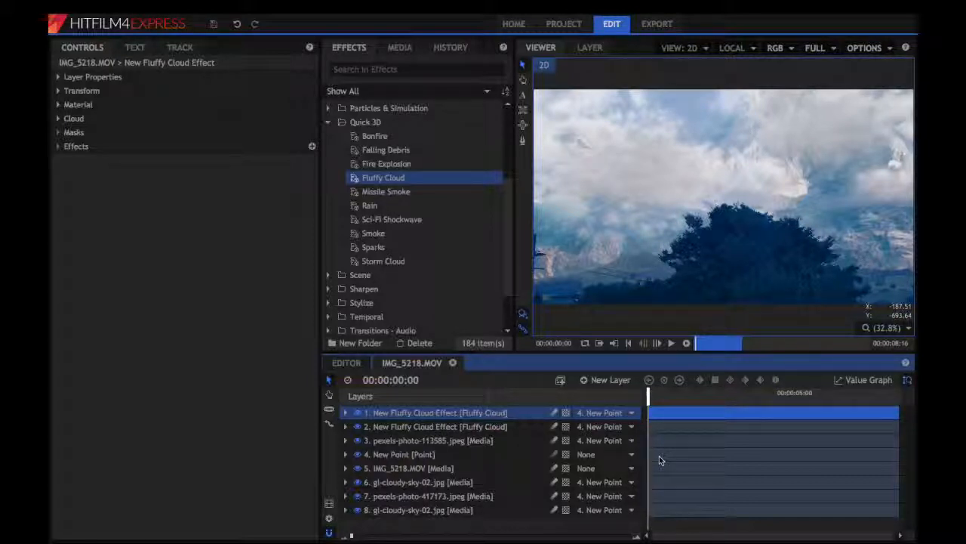
left_click(381, 510)
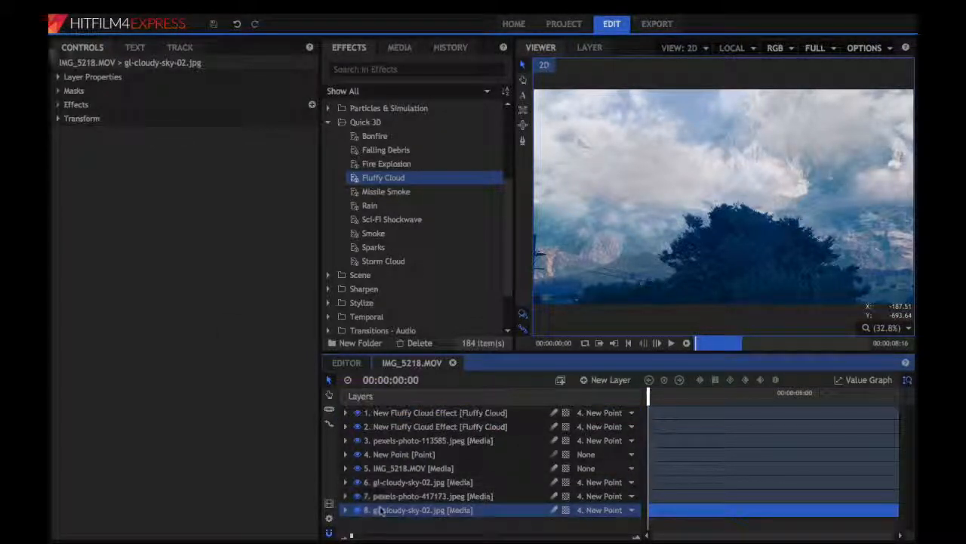
left_click(59, 77)
left_click(59, 78)
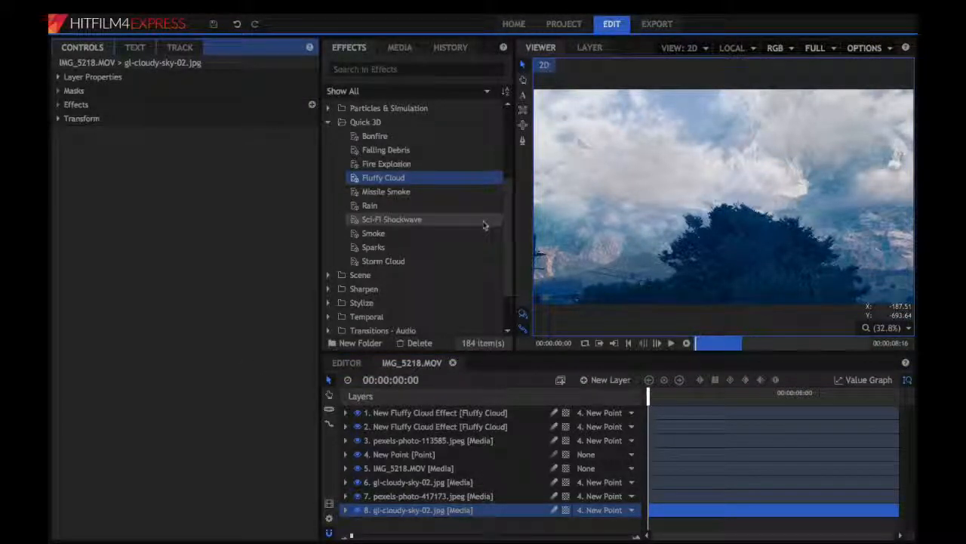
left_click(328, 122)
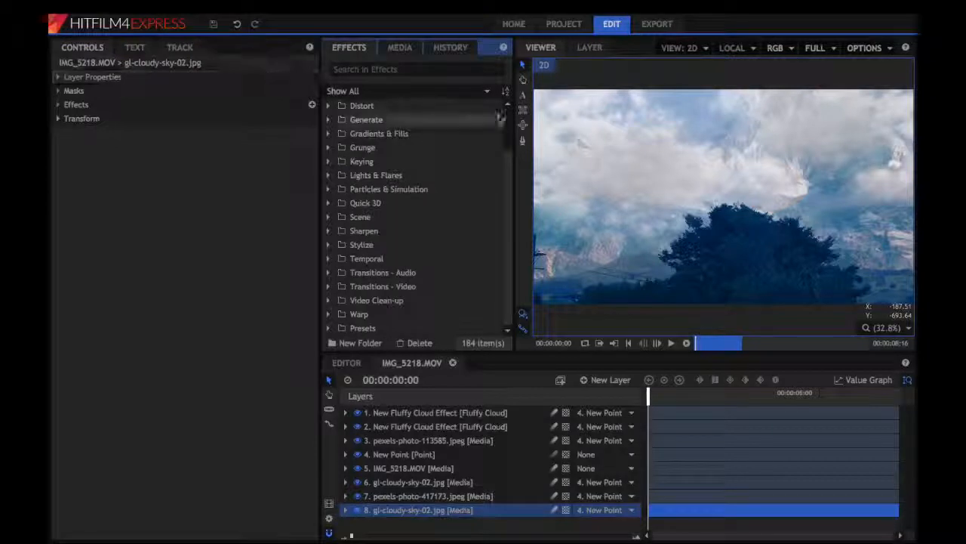